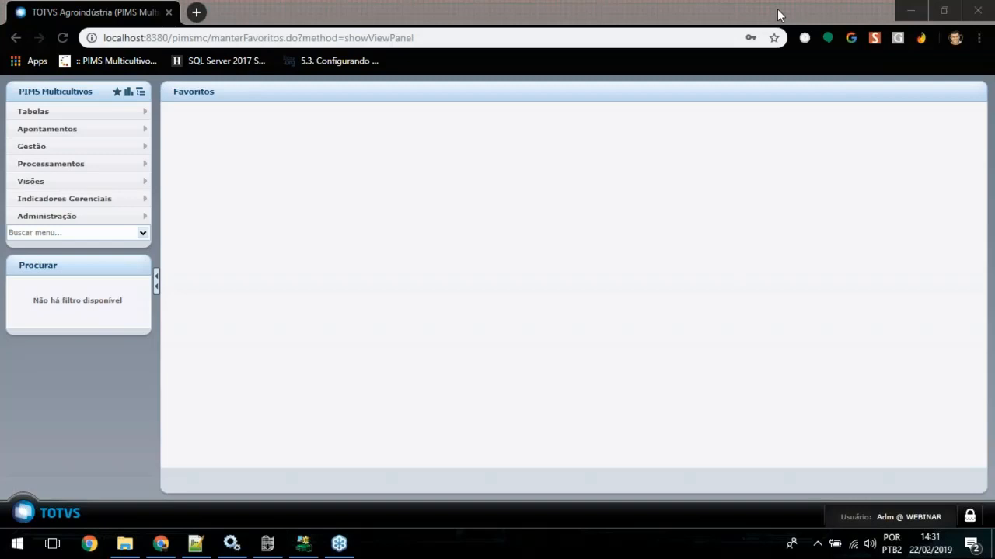
Step: Switch to File Explorer and look at the contents of the Totvs folder on drive C:
click(690, 12)
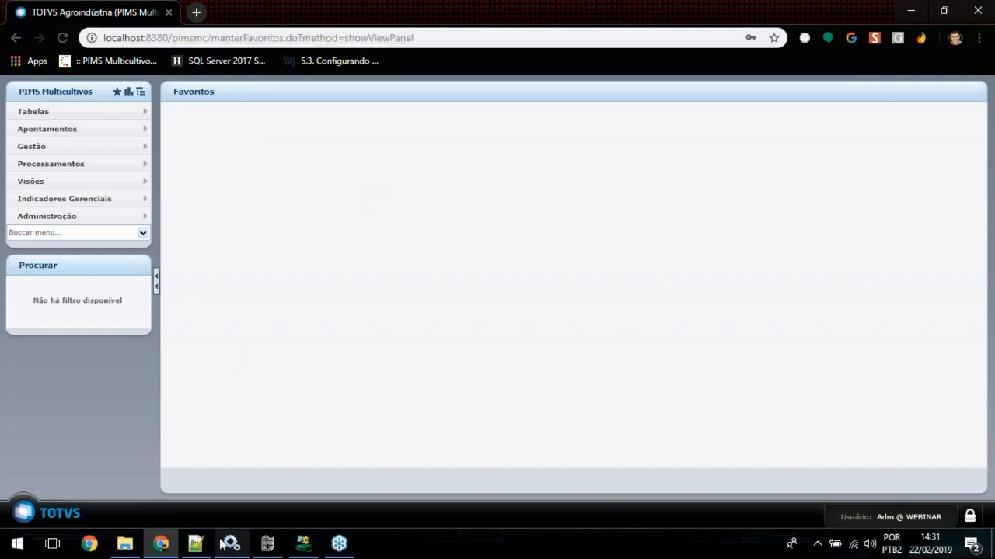
click(127, 547)
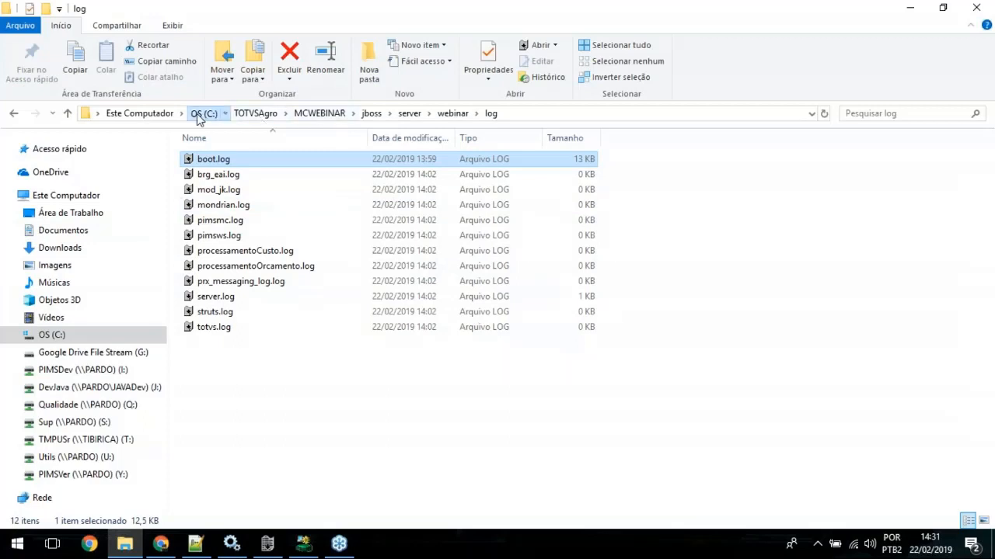
click(199, 114)
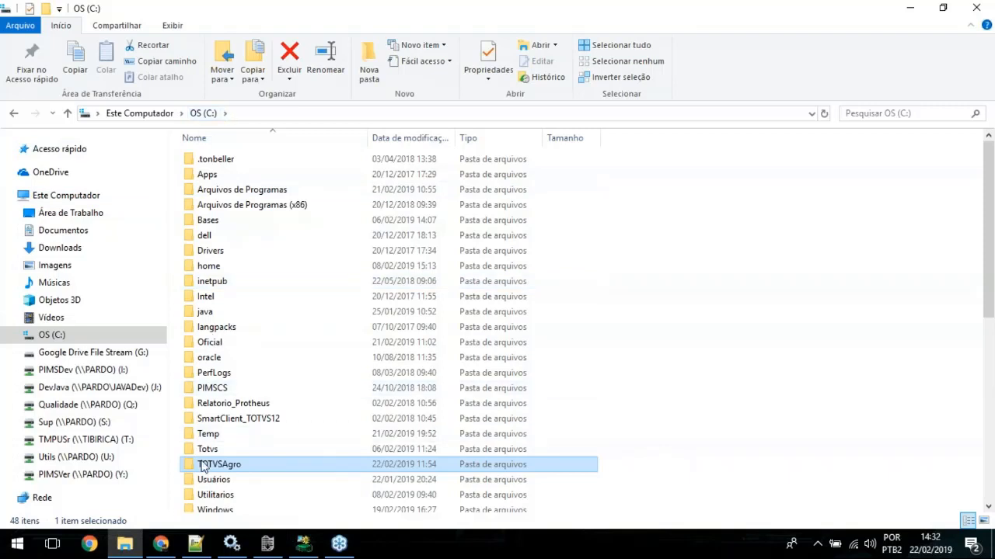
mouse_move(237, 467)
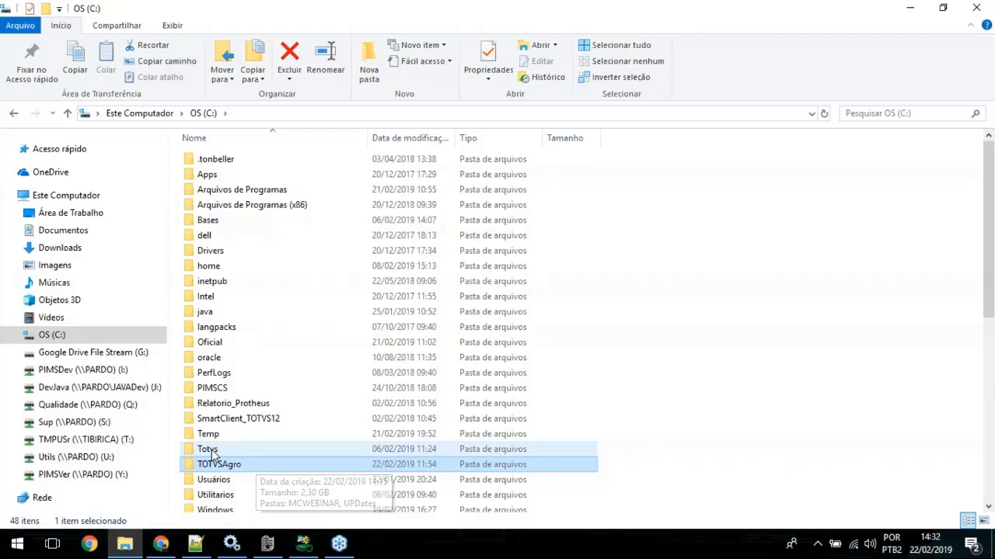
mouse_move(211, 455)
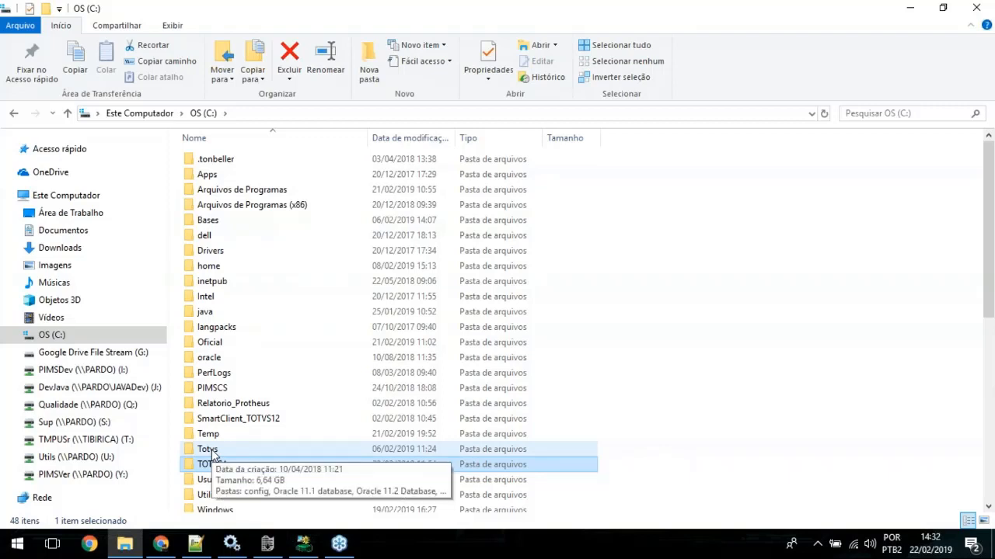
double_click(209, 451)
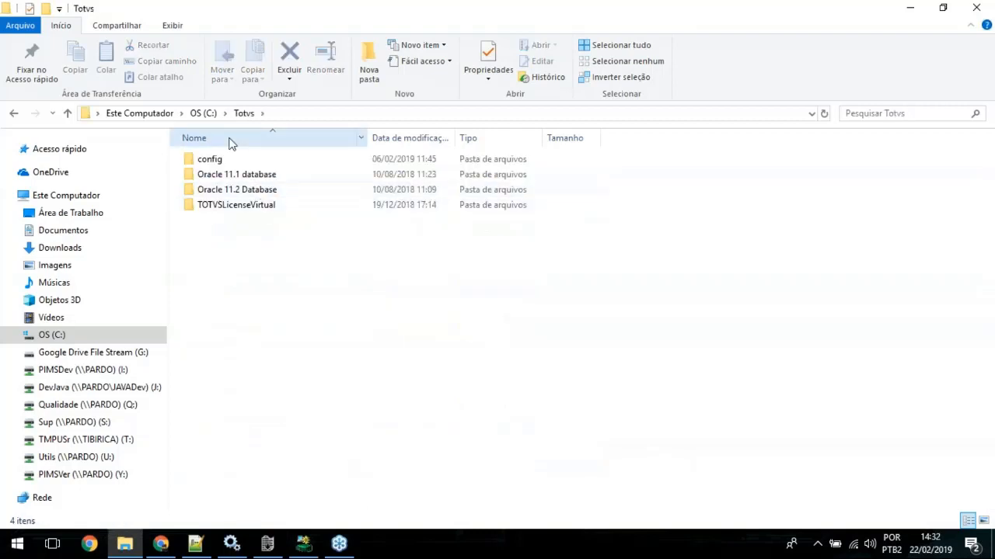
click(201, 114)
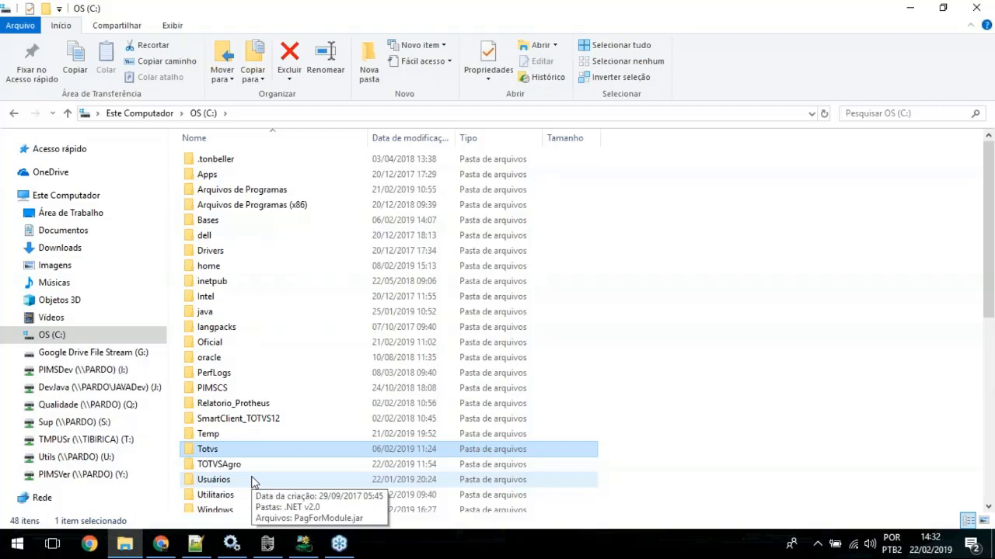
Step: Examine the UPDates and MCWEBINAR folders inside C:\TOTVSAgro, ending back at the browser
click(230, 466)
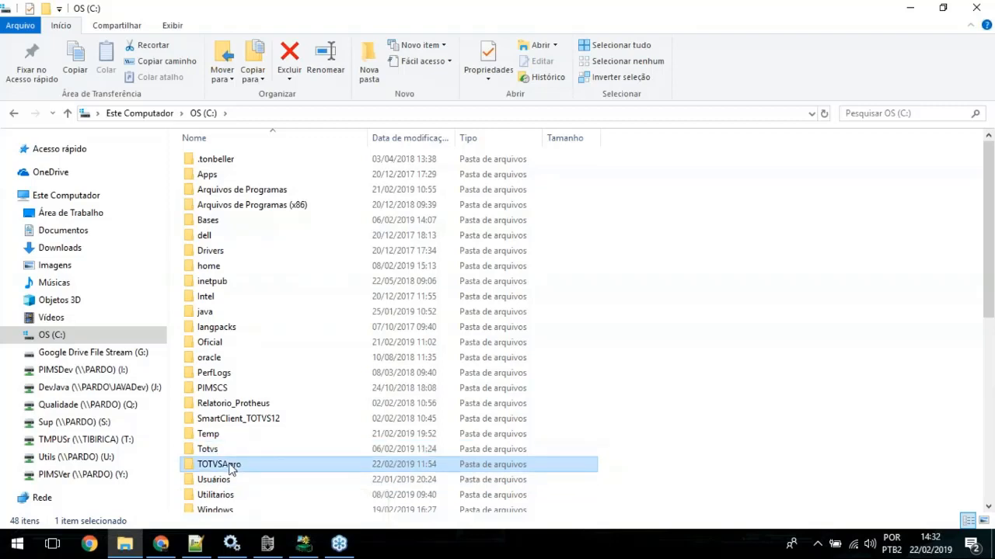
double_click(231, 467)
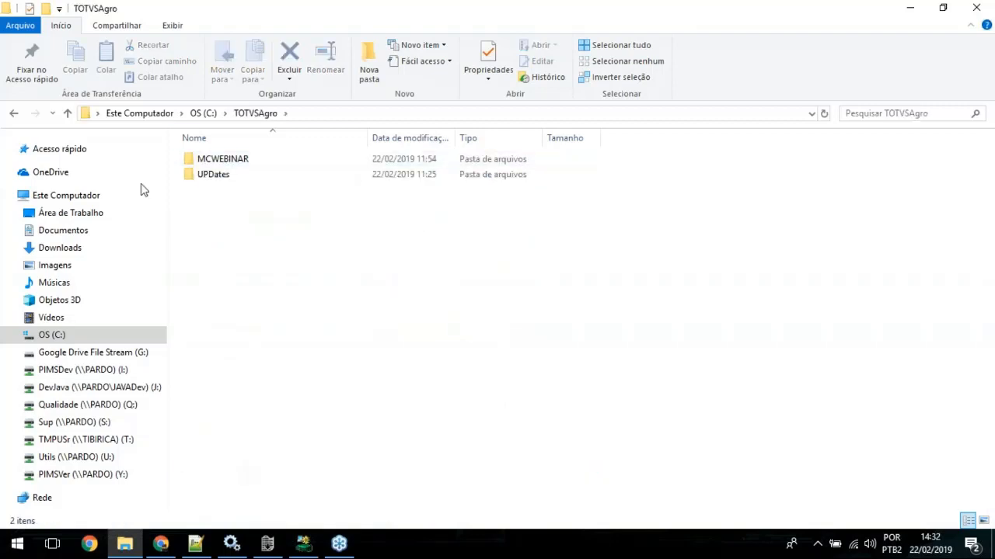
double_click(223, 178)
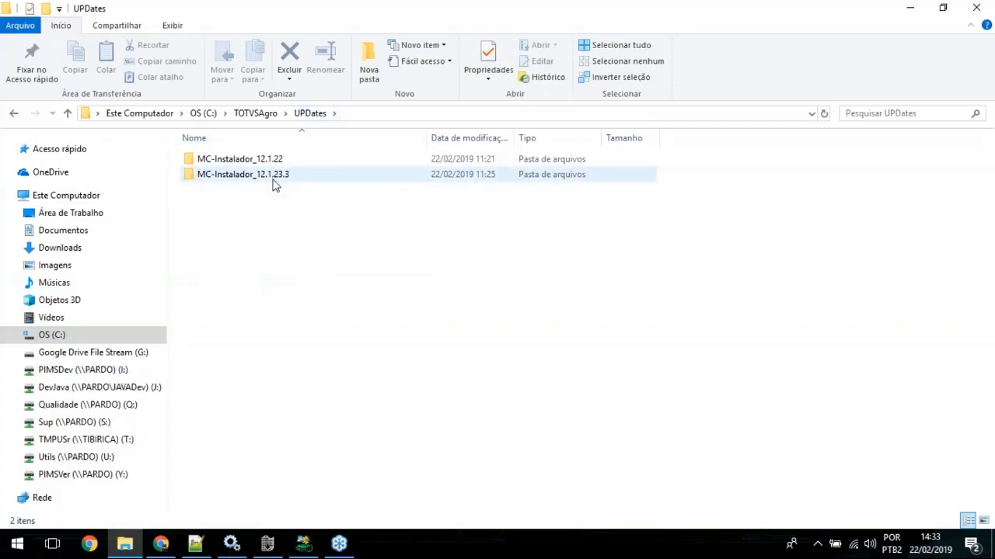
click(251, 114)
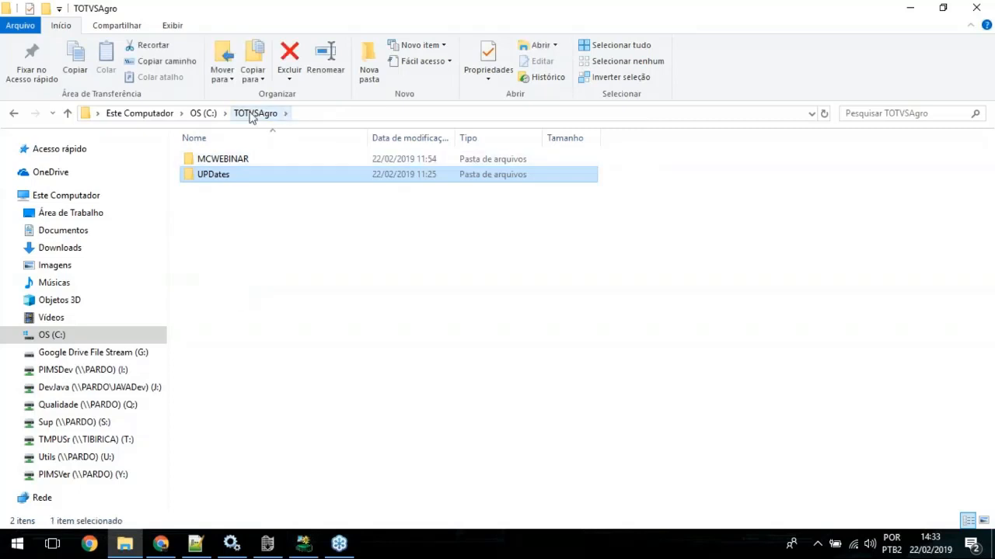
click(222, 164)
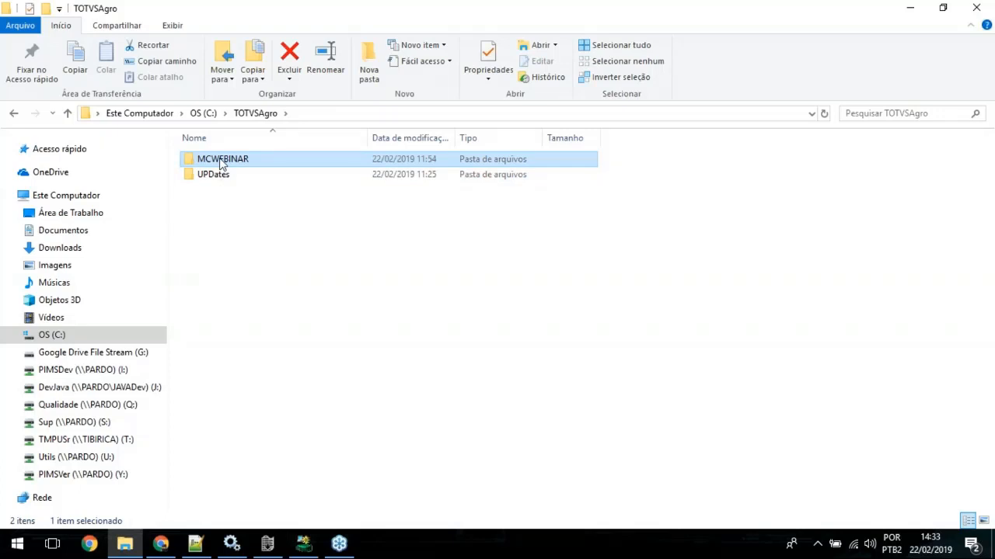
click(229, 233)
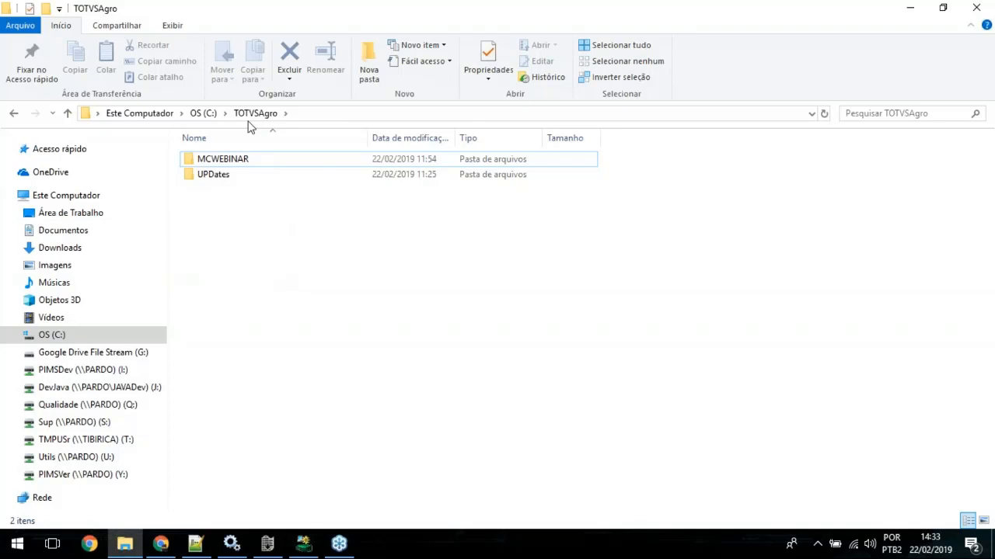
click(911, 10)
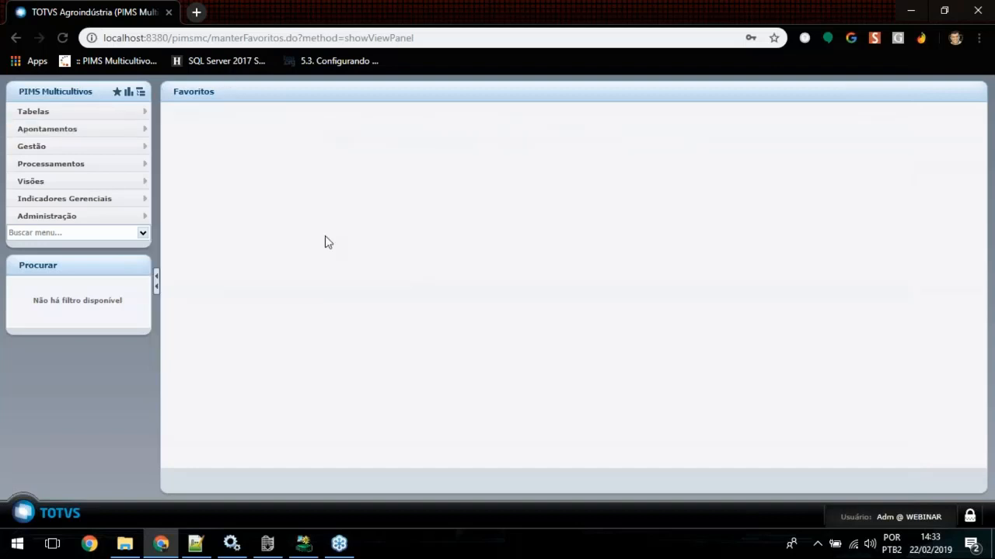
Step: Reload the PIMS Multicultivos page, and in Windows Services stop the 1.PIMS Multicultivos WEBINAR service
key(F5)
click(234, 548)
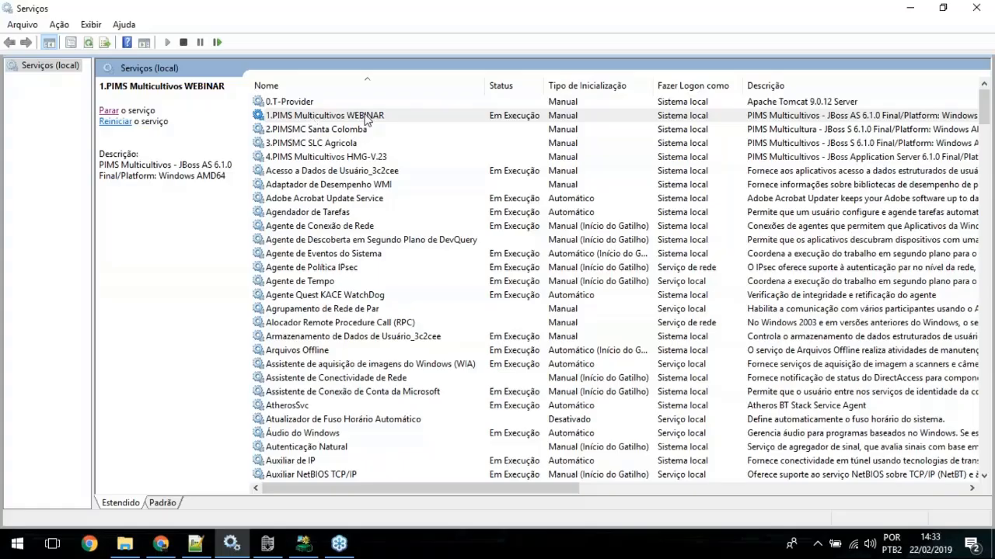
click(367, 117)
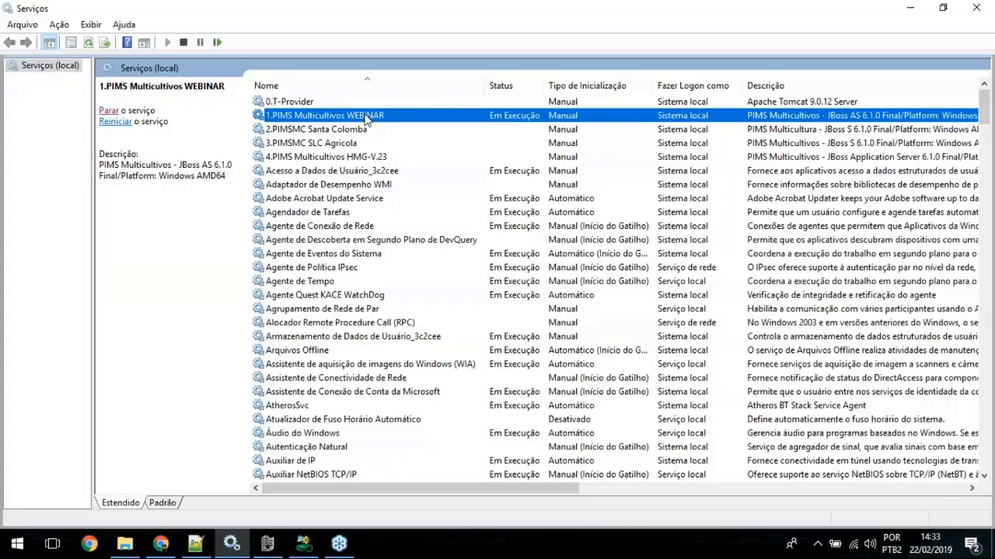
click(109, 111)
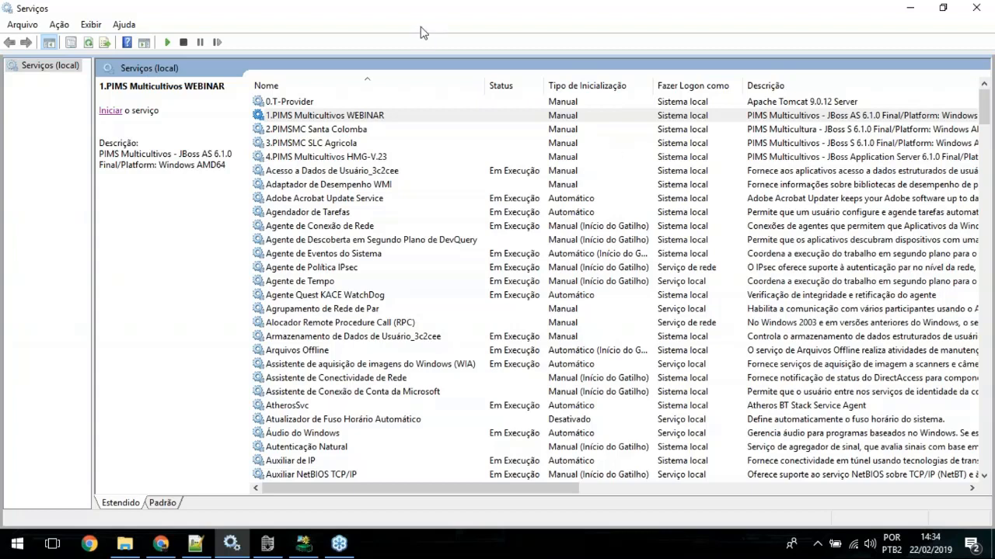
click(906, 10)
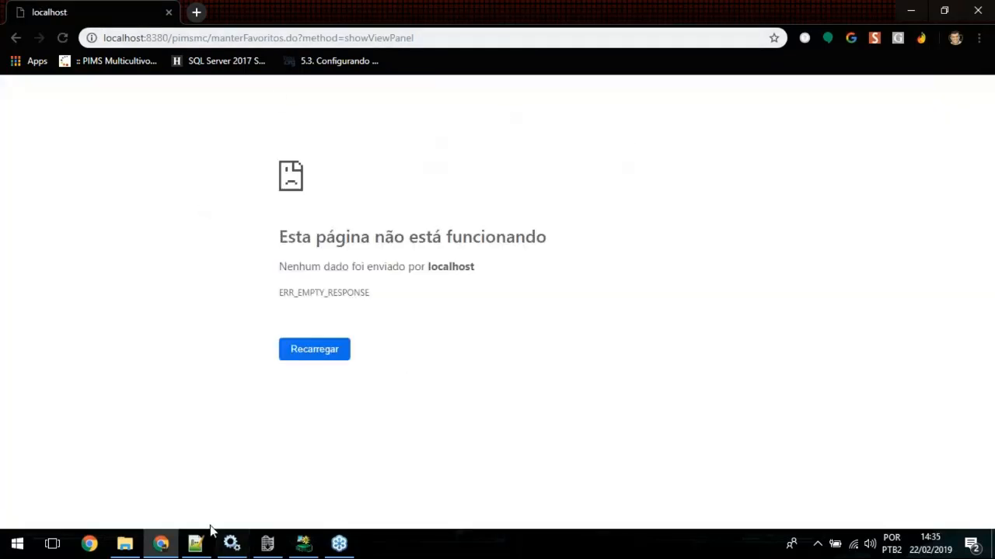
Step: Switch to File Explorer and open the MC-Instalador_12.1.23.3 folder inside C:\TOTVSAgro\UPDates
click(122, 548)
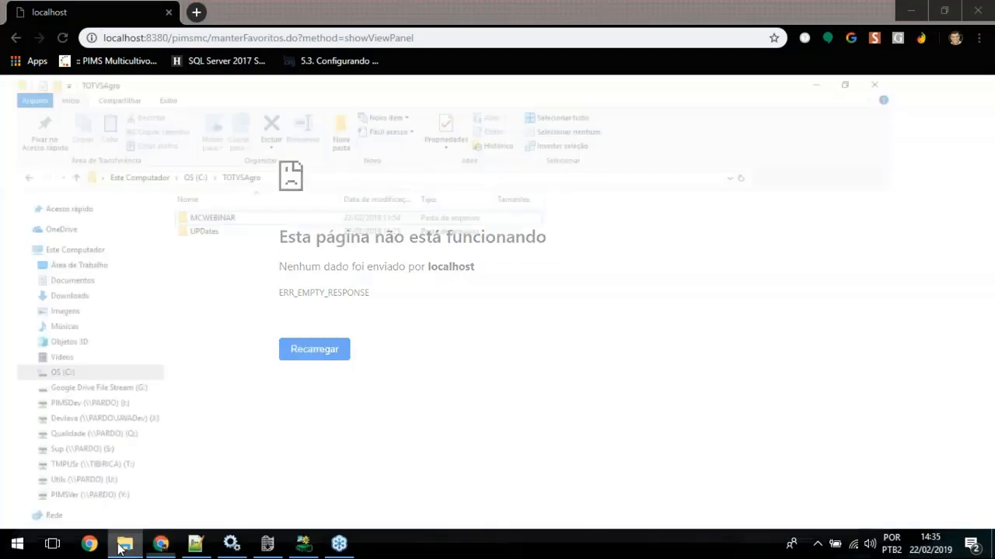
double_click(221, 176)
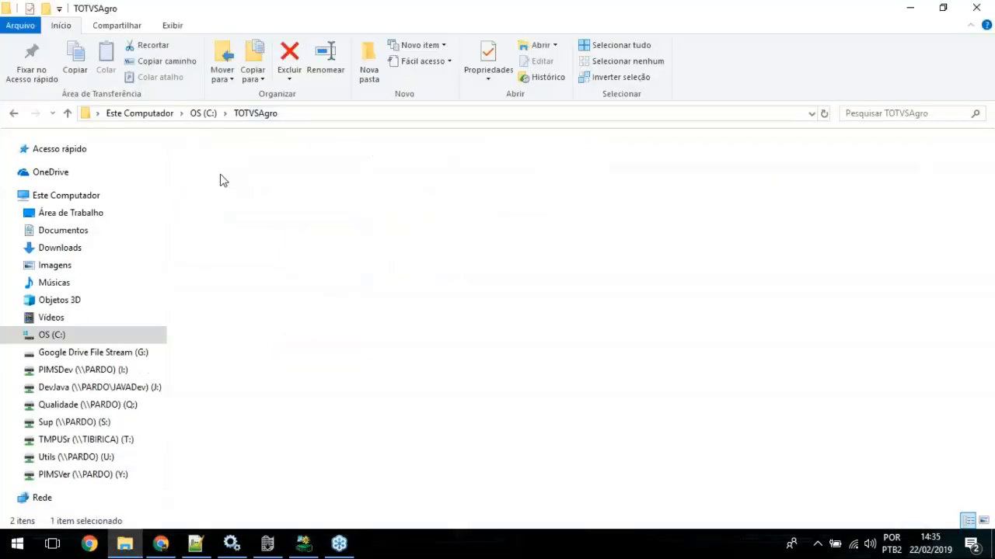
click(222, 177)
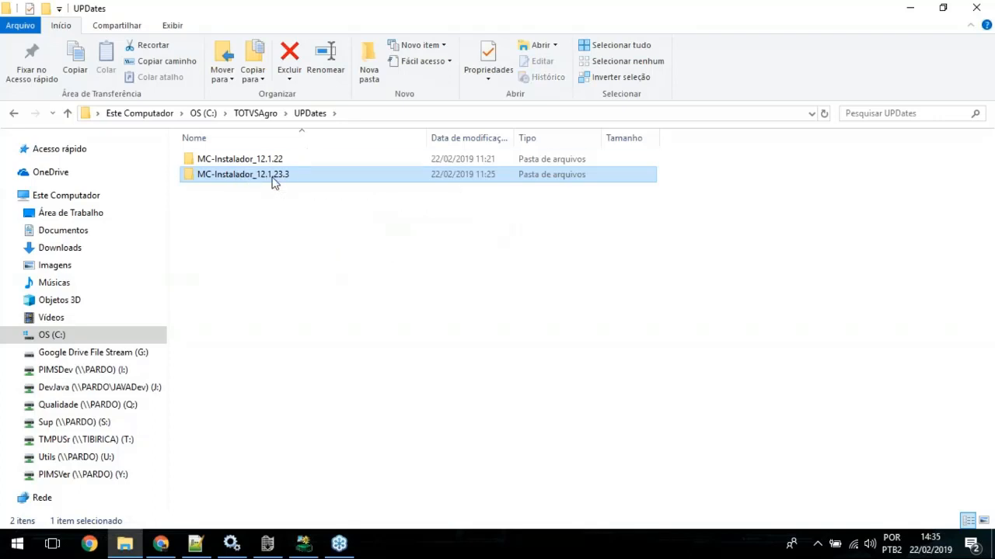
double_click(273, 175)
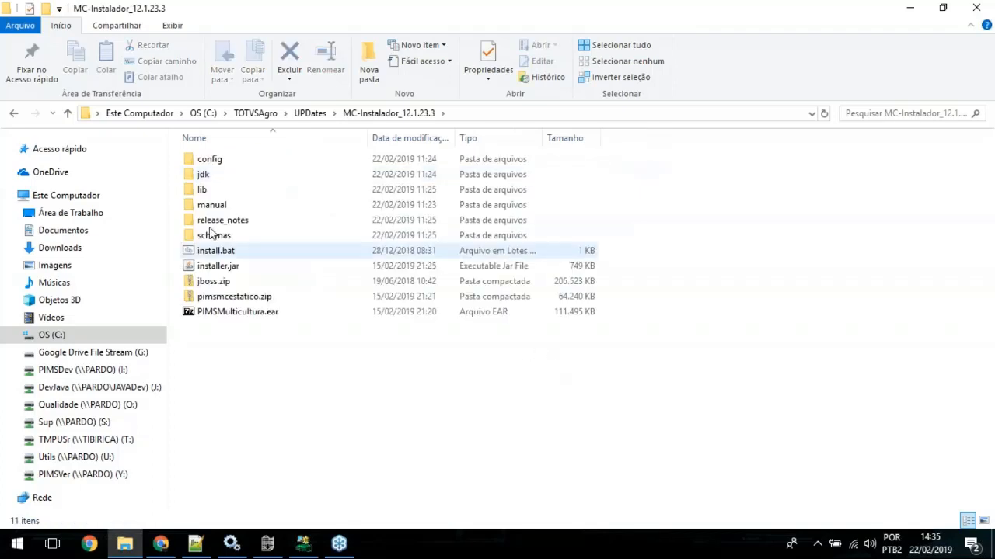
click(215, 255)
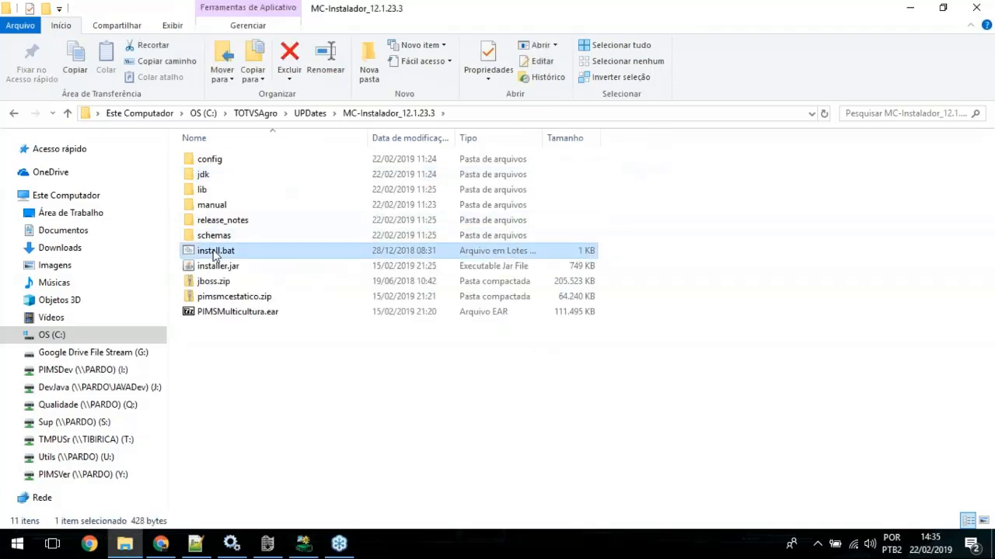
double_click(215, 255)
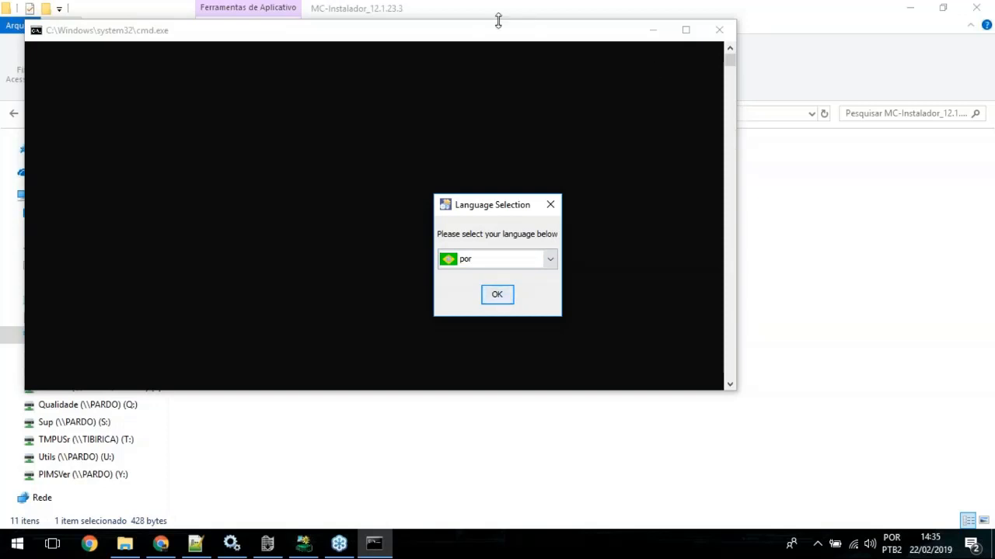
click(651, 34)
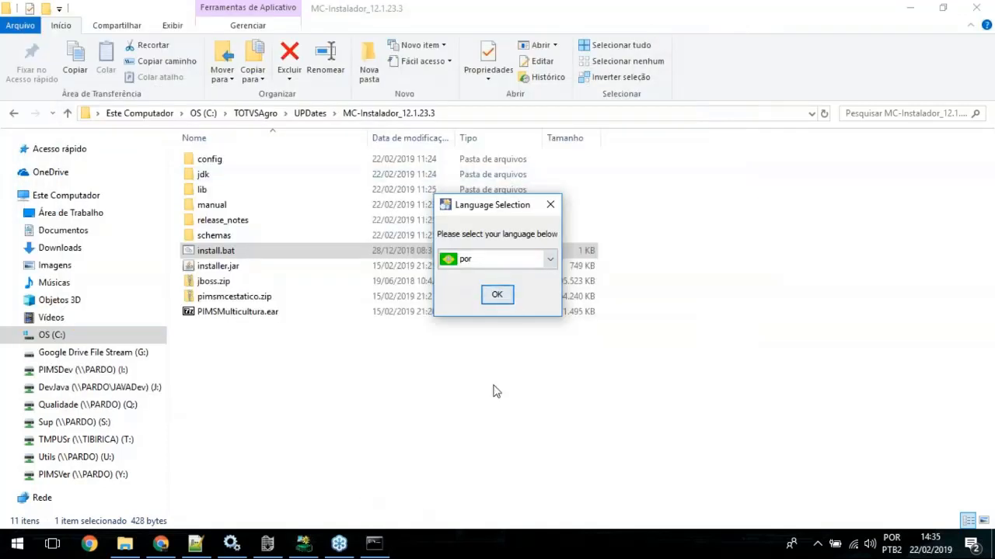
click(374, 549)
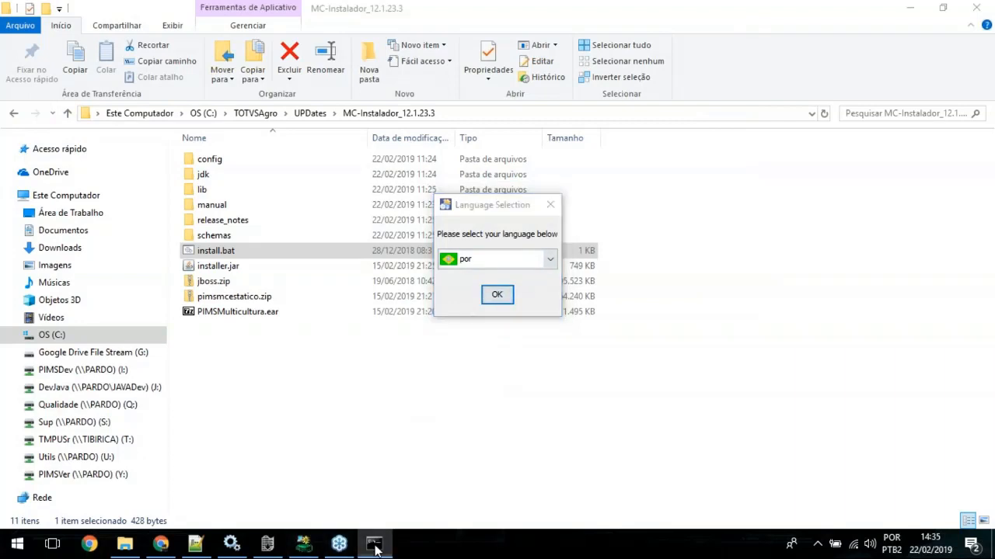
click(652, 31)
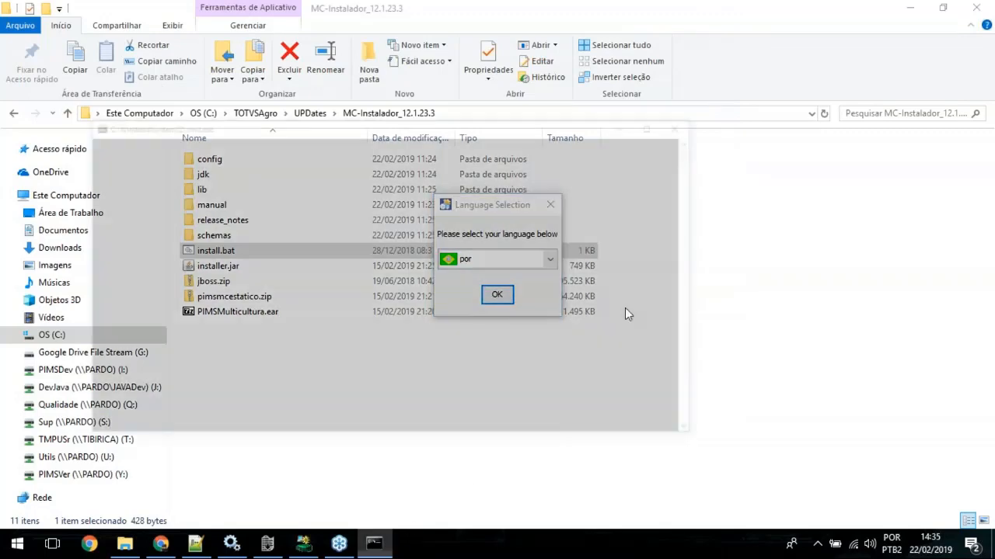
click(374, 548)
click(720, 31)
click(435, 447)
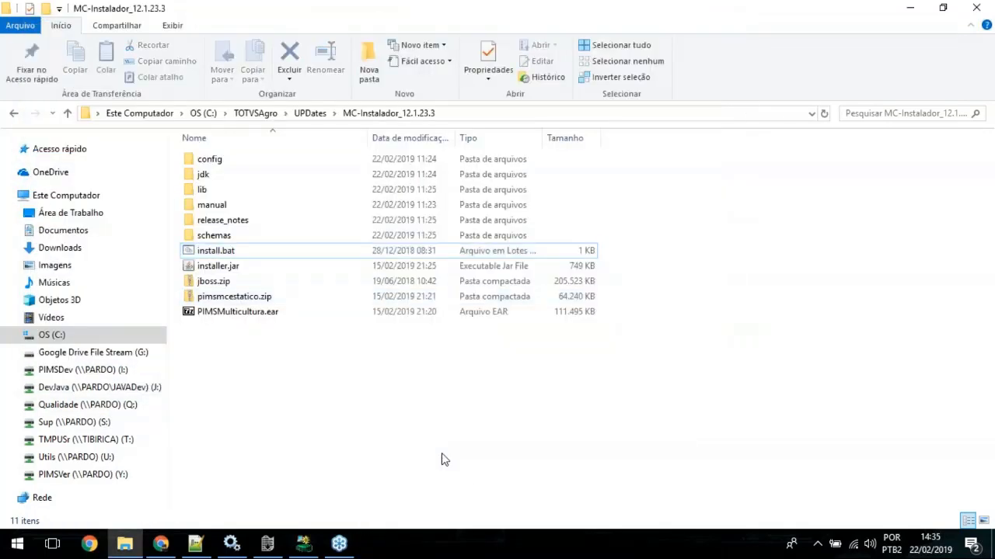
Step: Run install.bat, continue with the installation, accept por as the language and proceed past the welcome page to the destination path
click(218, 248)
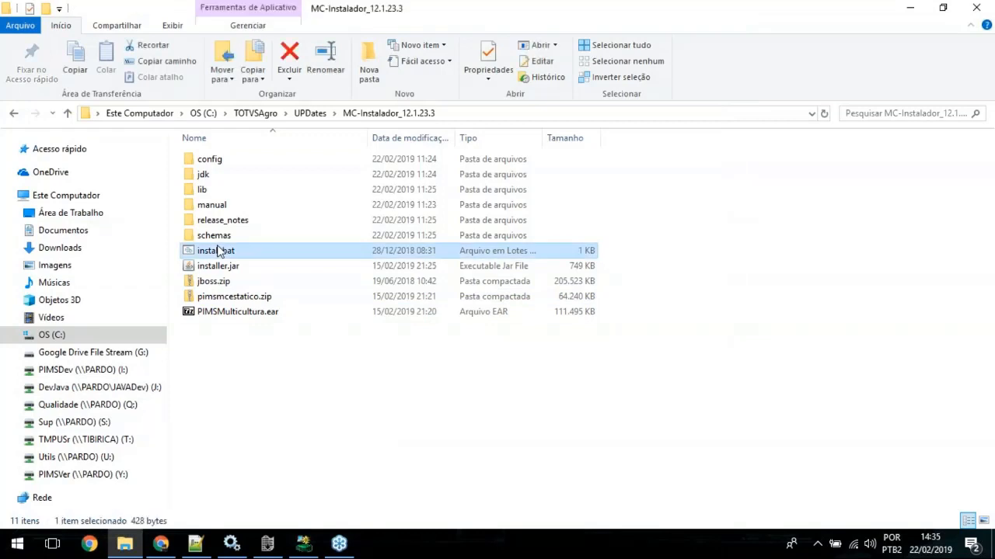
double_click(219, 251)
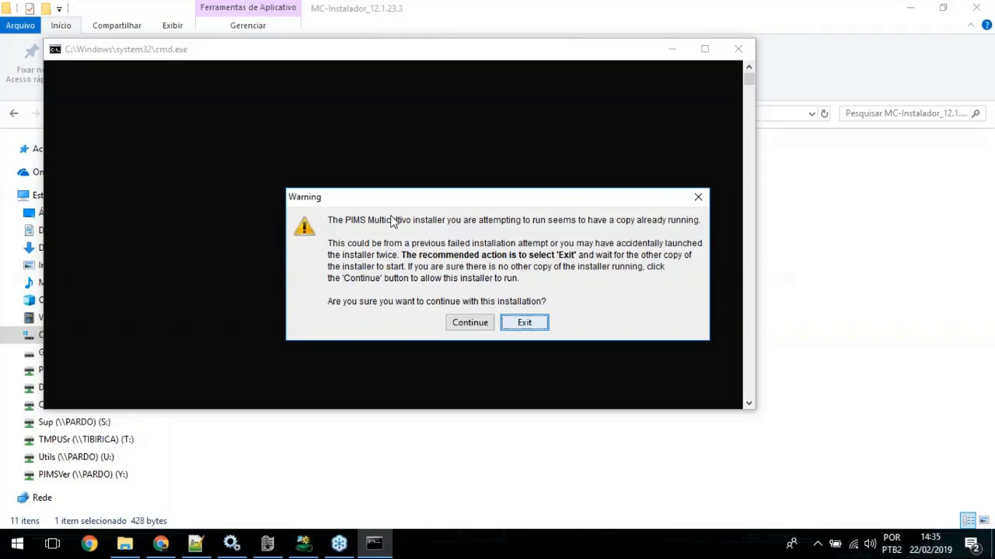
click(469, 321)
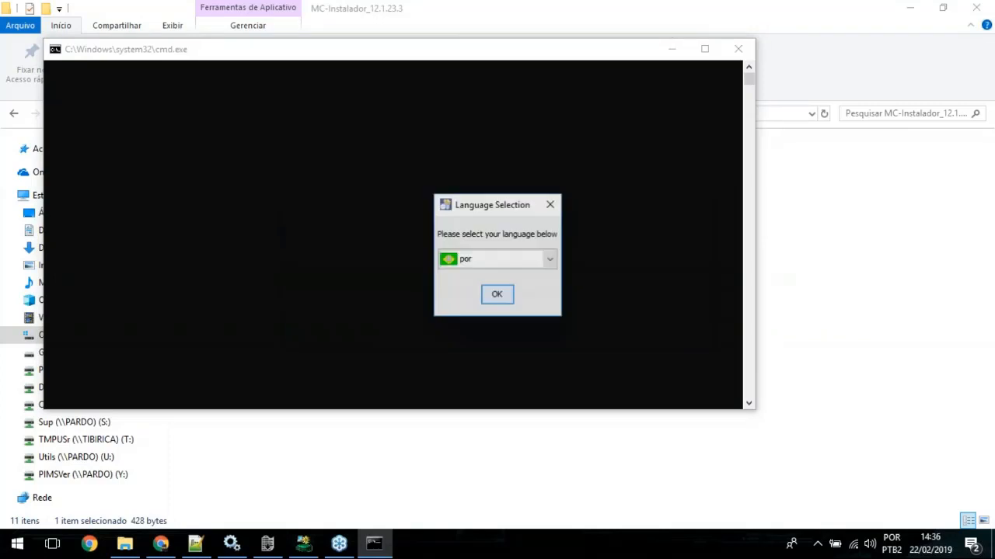
click(496, 294)
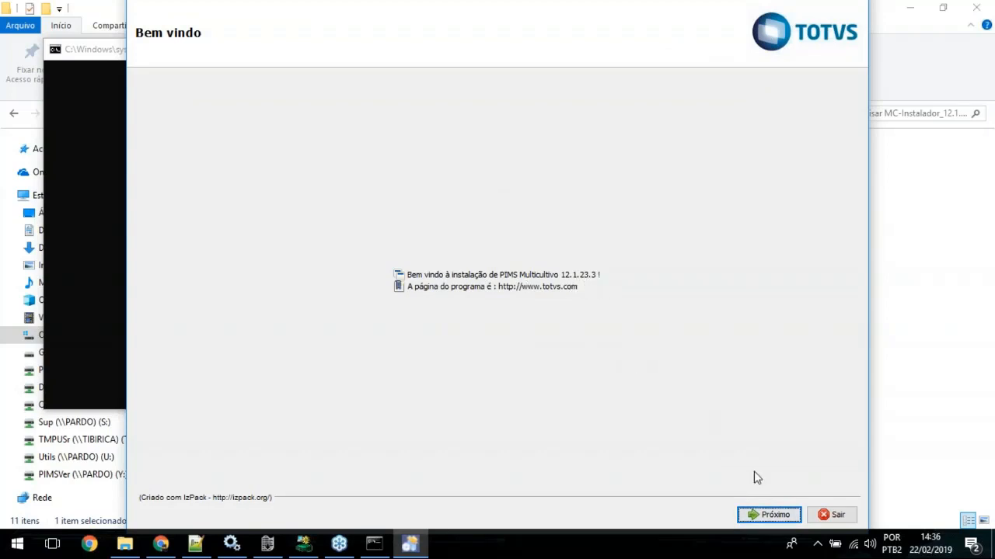
click(769, 514)
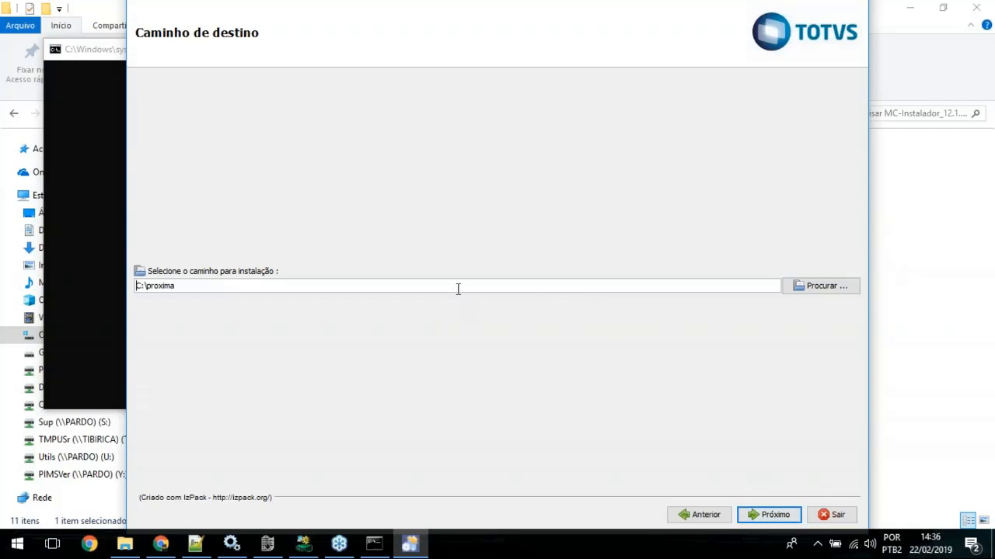
Step: Switch to File Explorer, copy the full path of the MCWEBINAR folder inside C:\TOTVSAgro, and return to the installer
drag(207, 285, 136, 286)
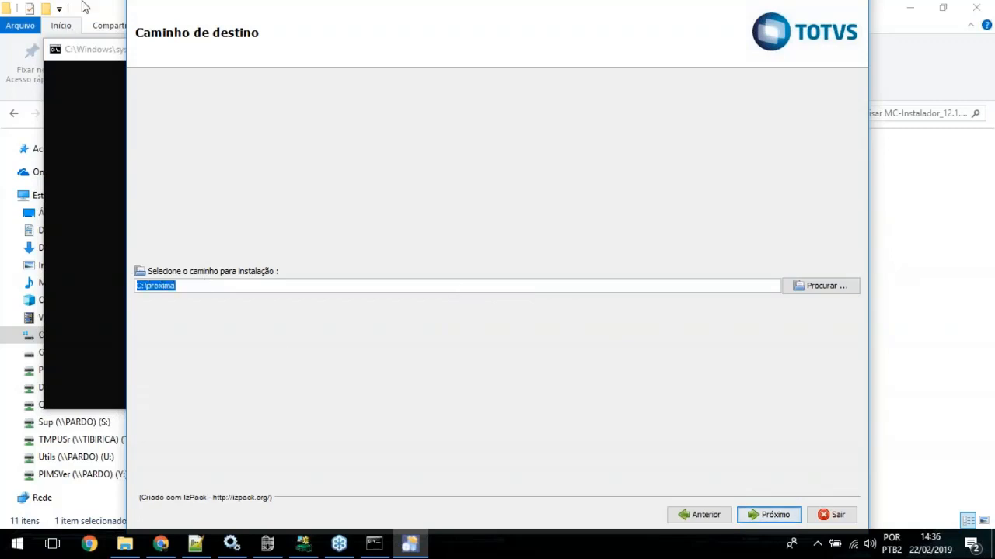
click(124, 544)
click(261, 114)
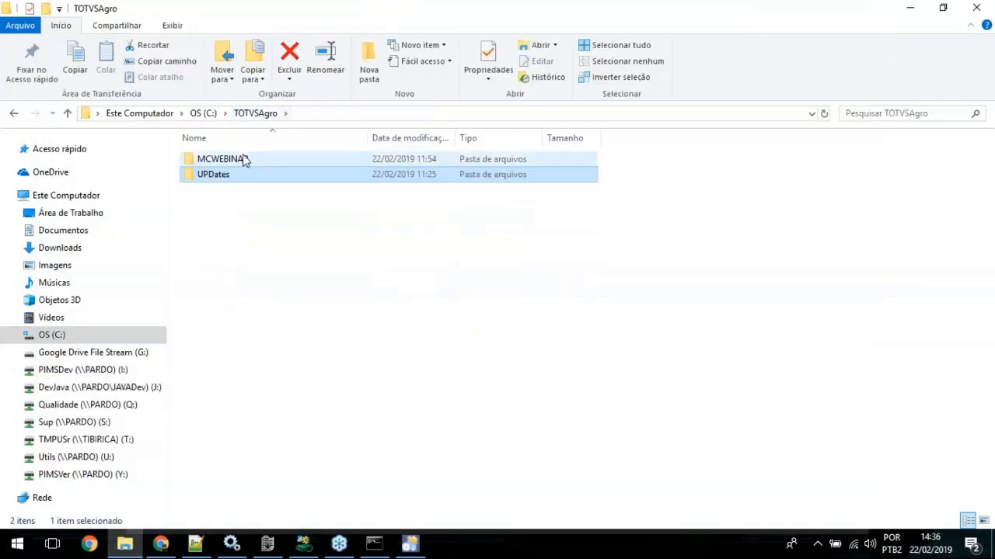
double_click(227, 159)
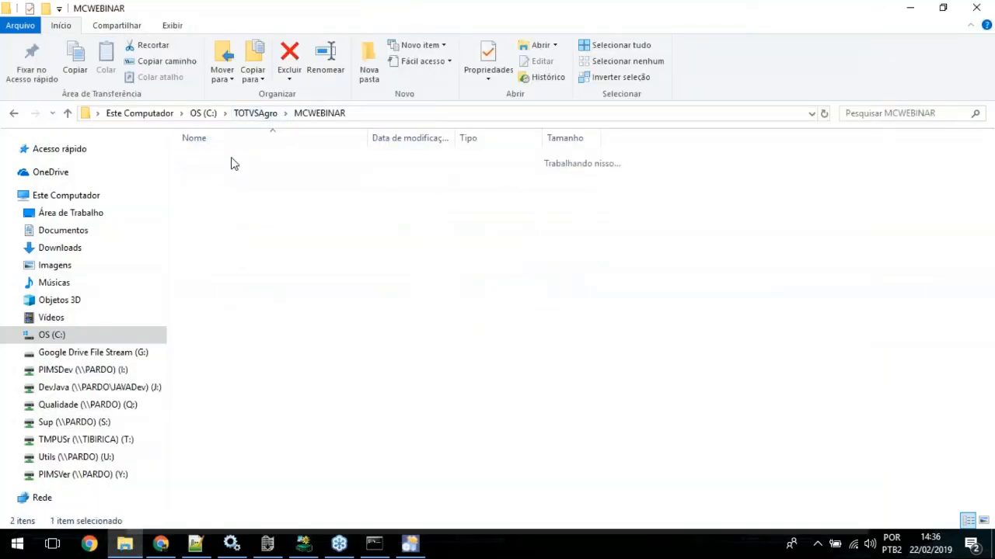
click(396, 114)
key(ctrl+c)
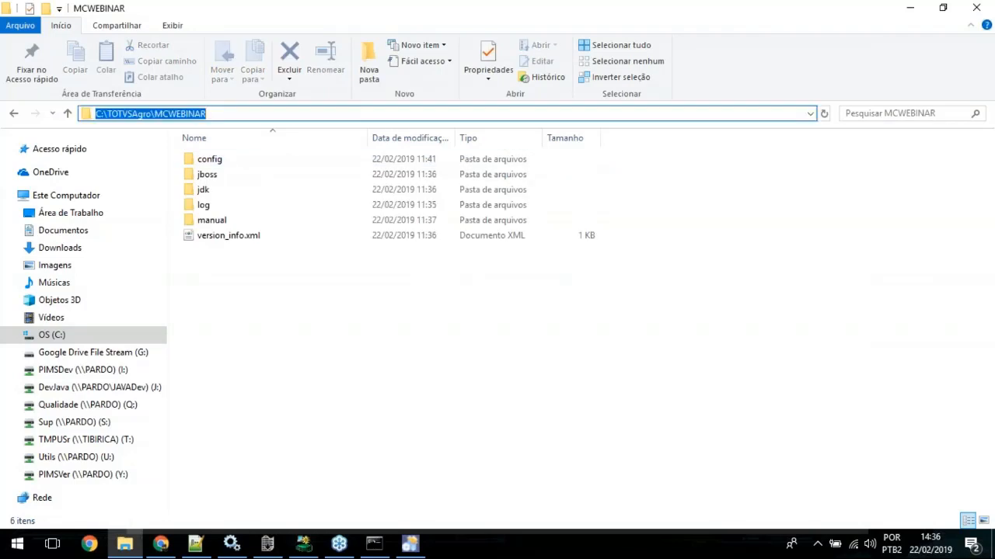
click(905, 11)
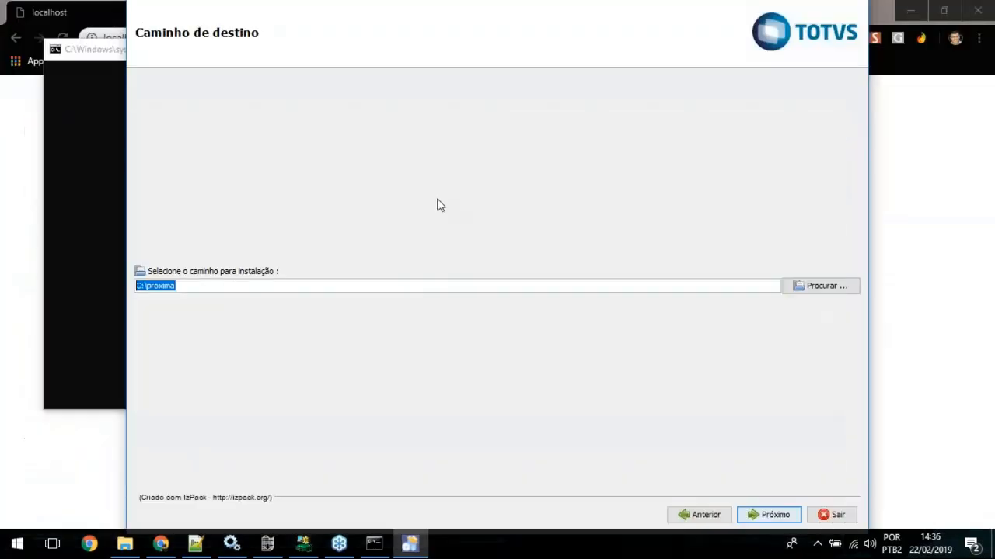
Step: Set the installation path to C:\TOTVSAgro\MCWEBINAR, proceed, and agree to install over the existing directory
click(211, 287)
key(BackSpace)
key(BackSpace)
key(BackSpace)
key(BackSpace)
key(BackSpace)
key(BackSpace)
key(BackSpace)
key(BackSpace)
key(BackSpace)
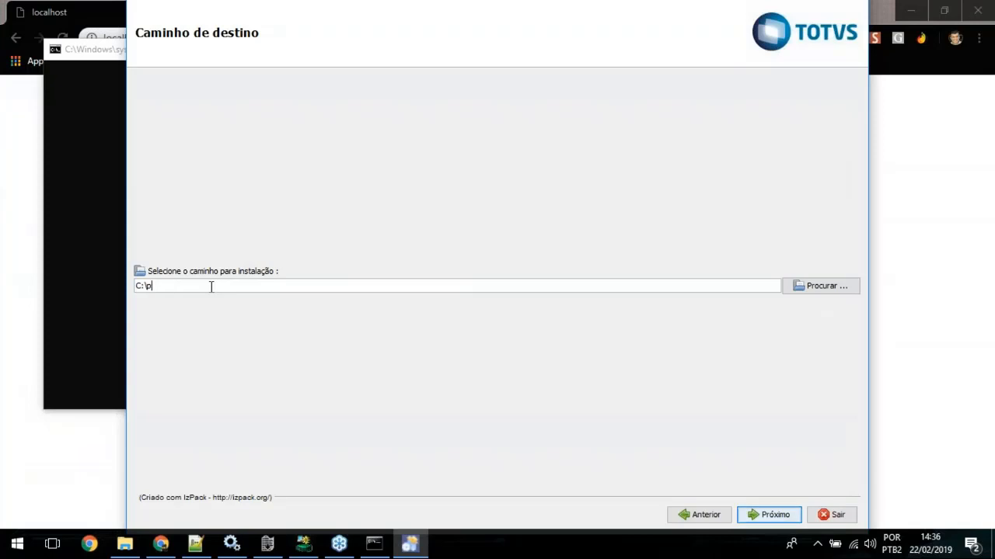
key(ctrl+v)
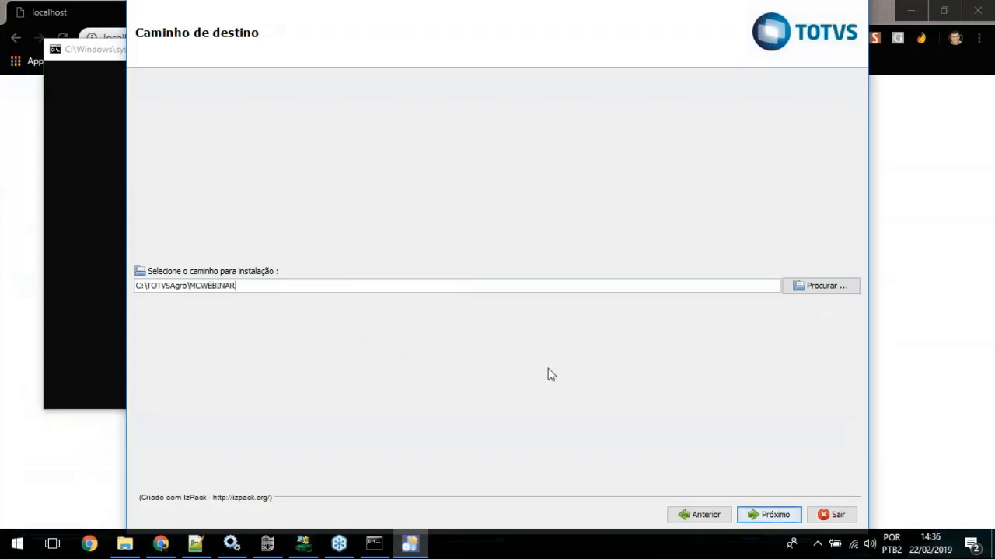
click(757, 514)
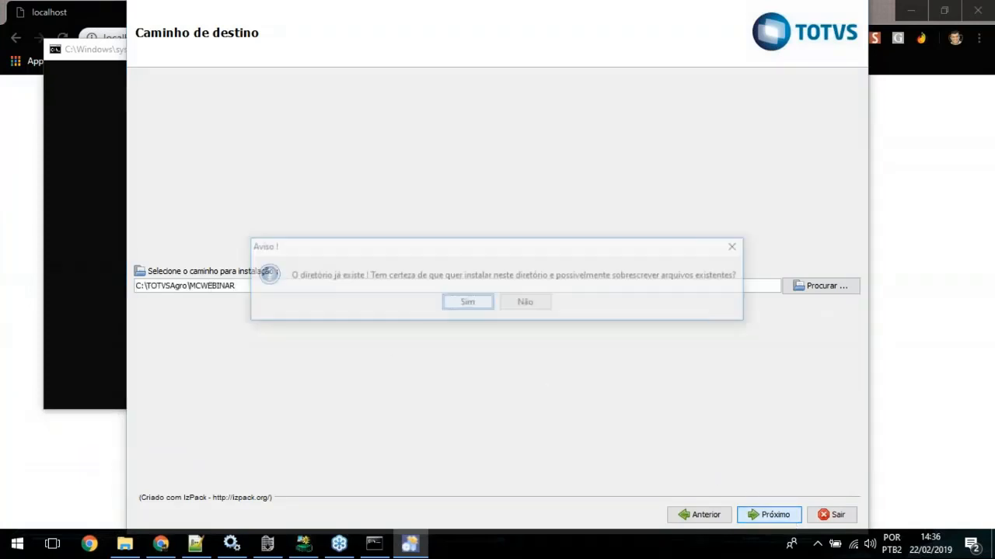
click(466, 304)
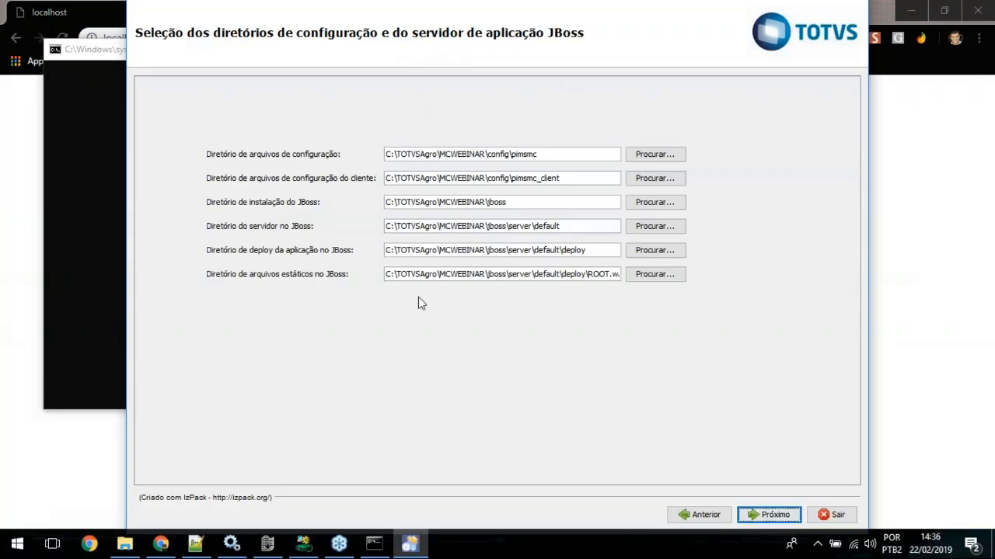
Step: Examine the proposed configuration, client configuration and JBoss server, deploy and static file directories for their pimsmc, pimsmc_client and default folders
double_click(498, 155)
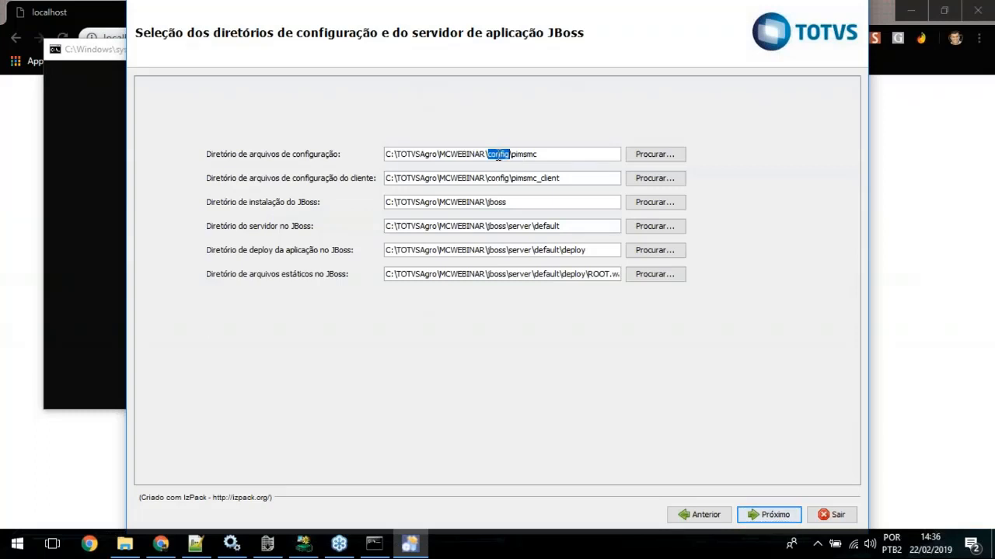
double_click(525, 155)
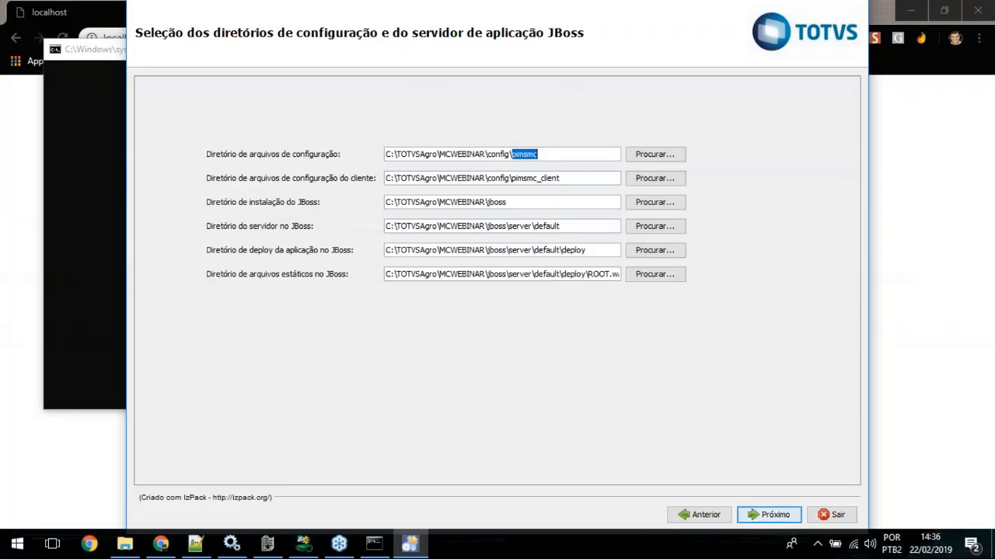
double_click(532, 178)
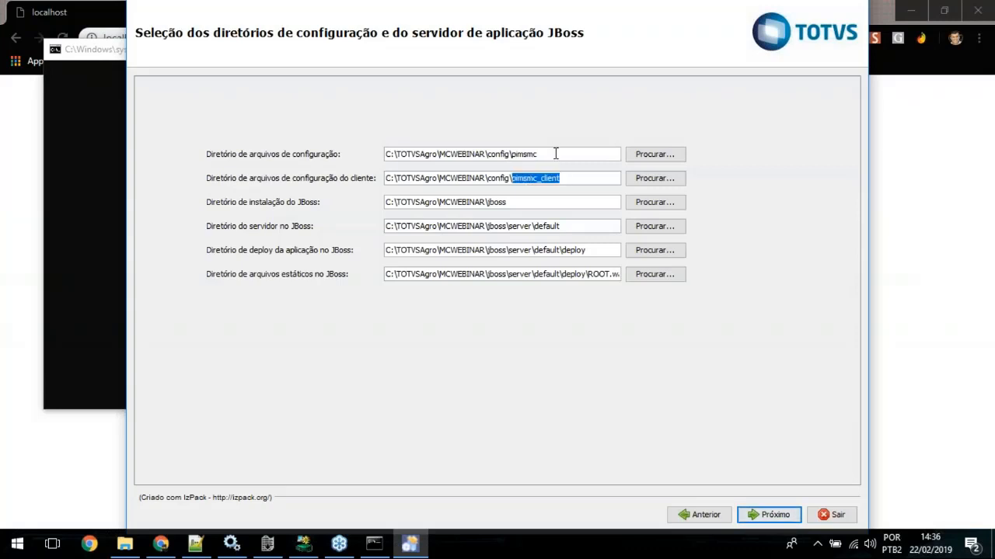
click(553, 155)
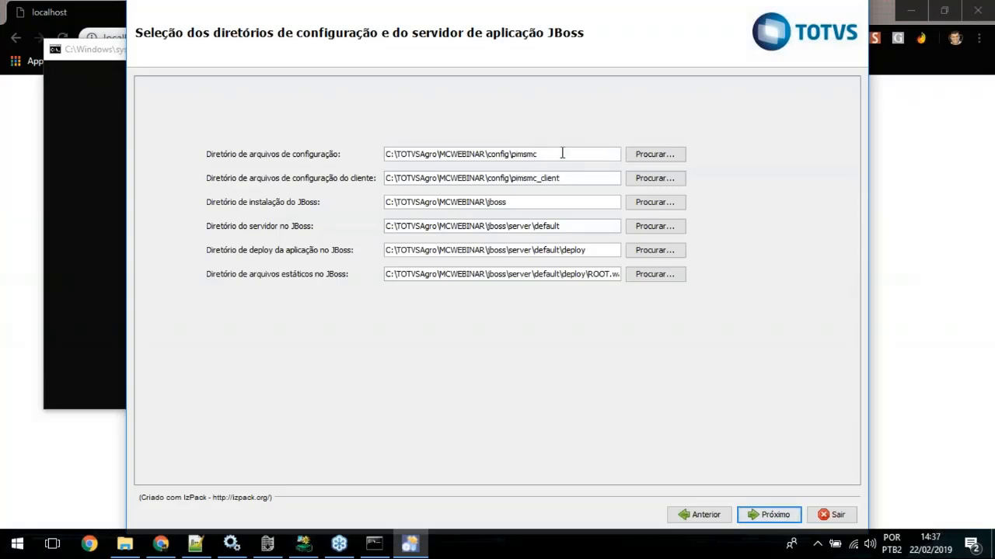
drag(540, 154, 386, 153)
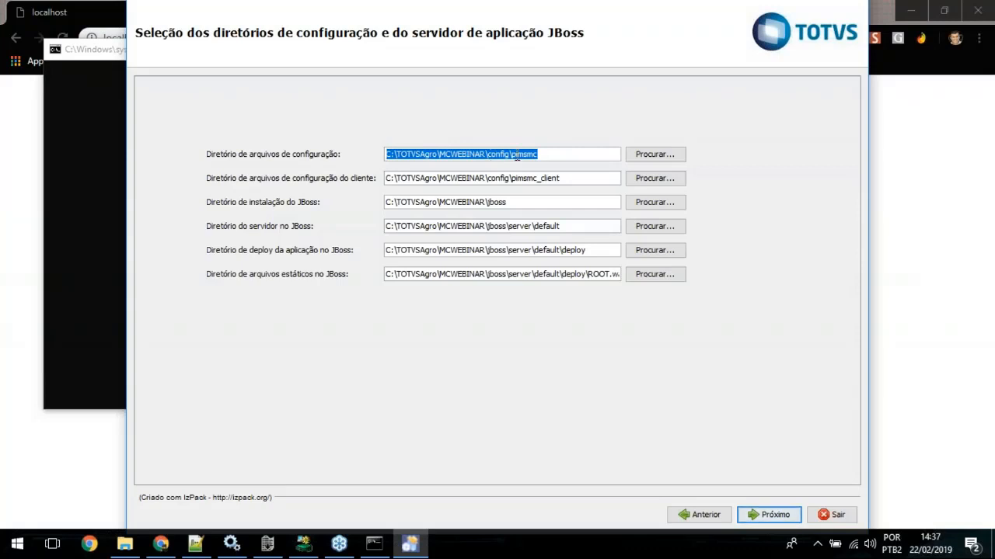
click(565, 156)
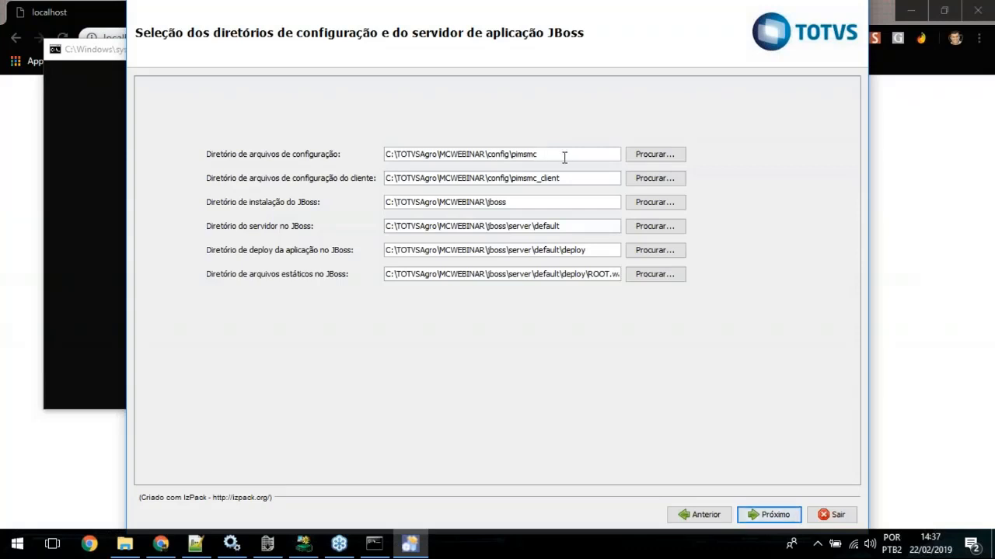
drag(565, 158, 388, 154)
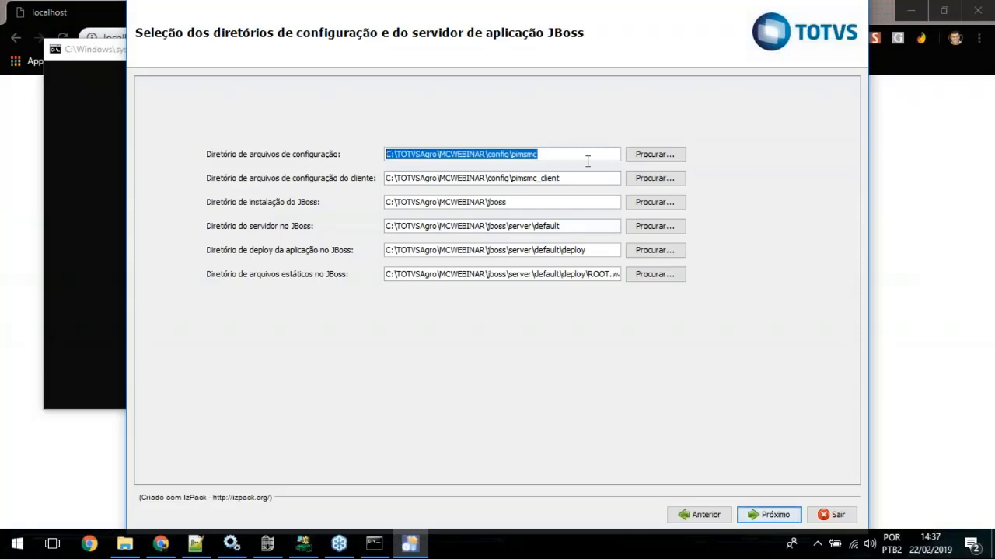
click(582, 179)
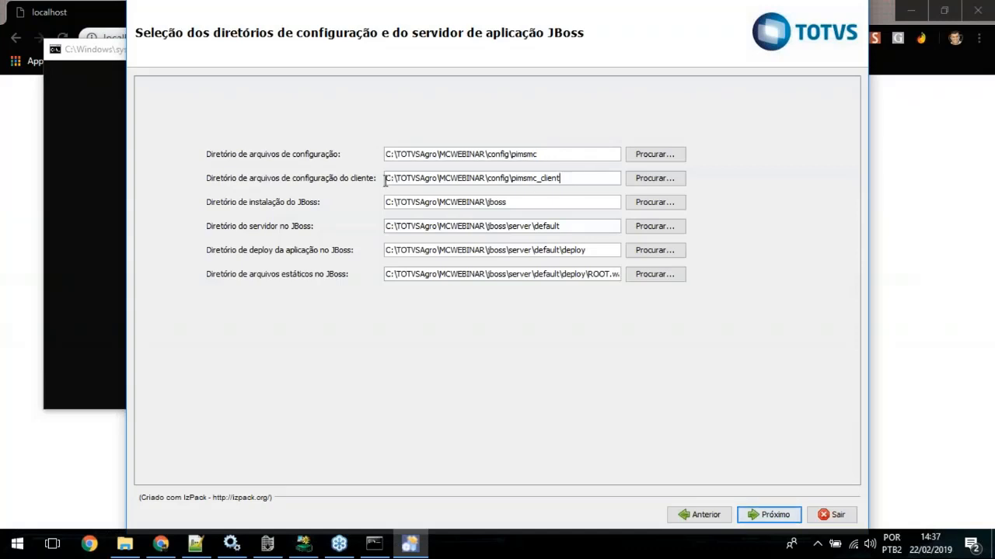
drag(386, 178, 559, 178)
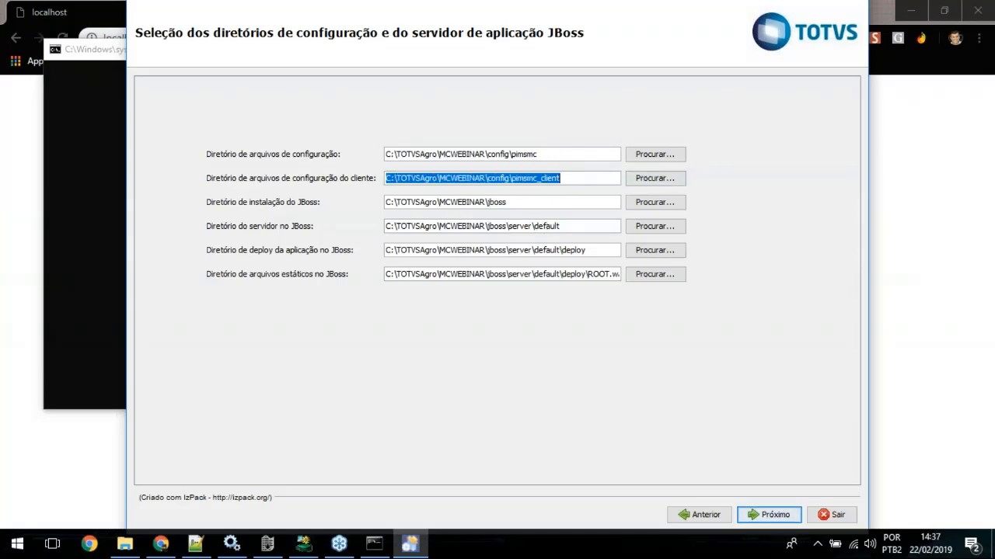
double_click(550, 226)
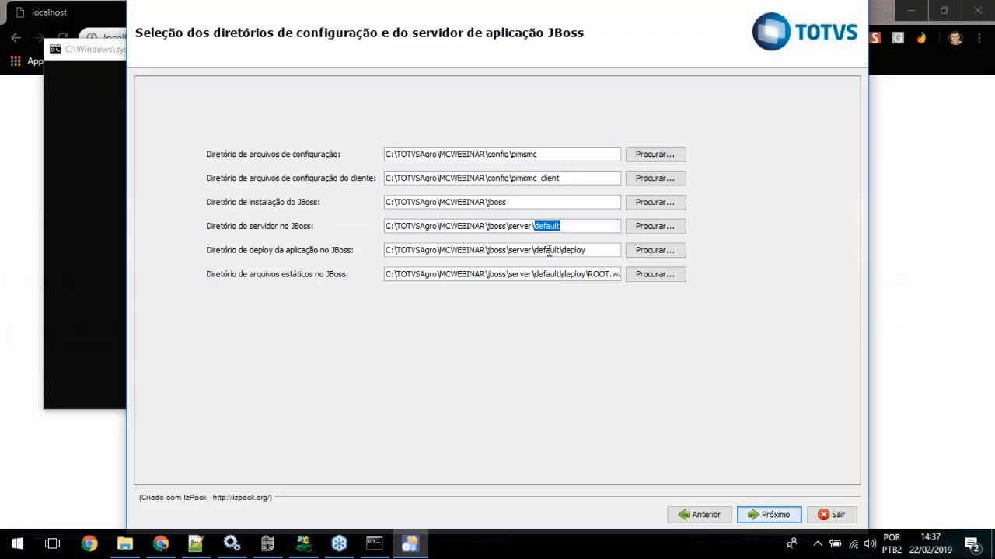
double_click(549, 250)
double_click(549, 273)
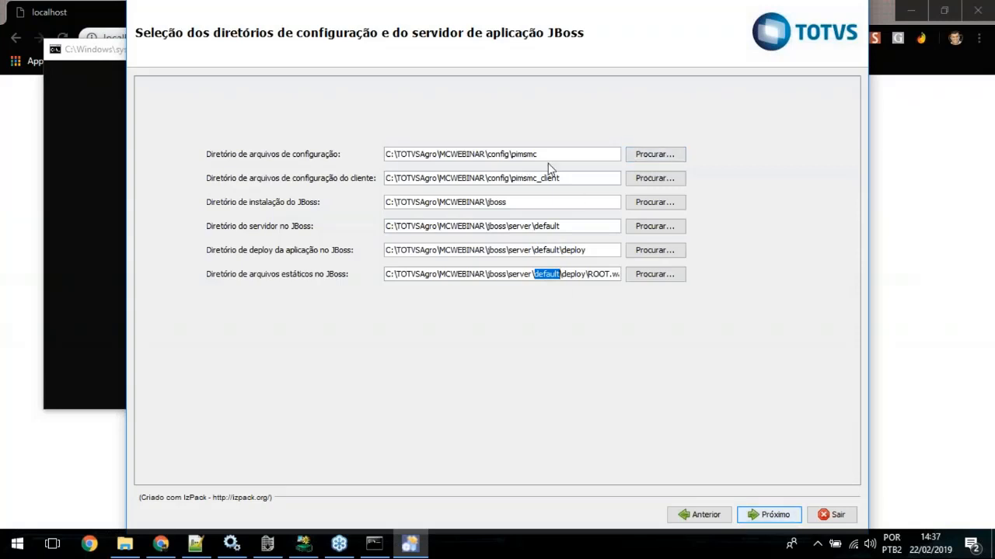
Step: Browse to C:\TOTVSAgro\MCWEBINAR\config\webinar\pimsmc and set it as the configuration files directory
click(655, 154)
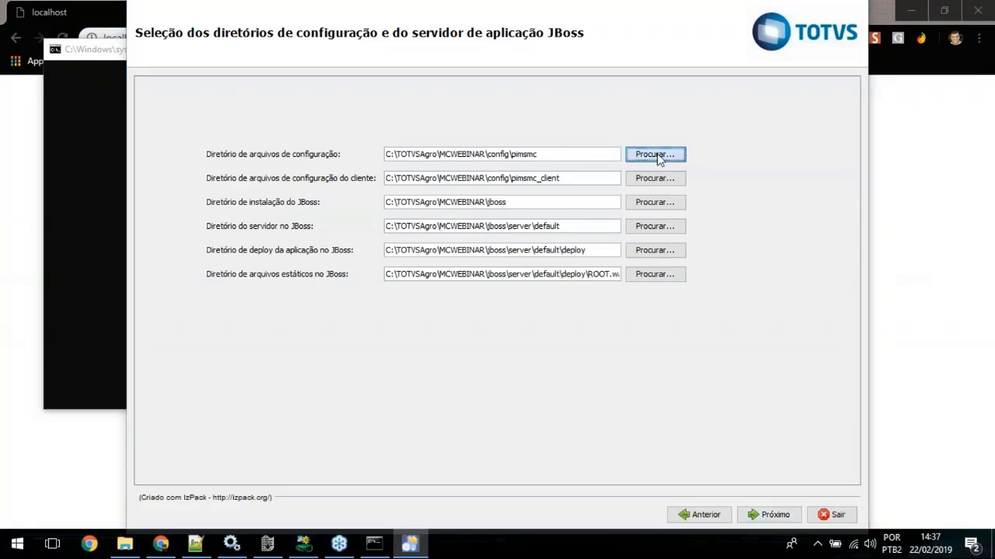
click(311, 322)
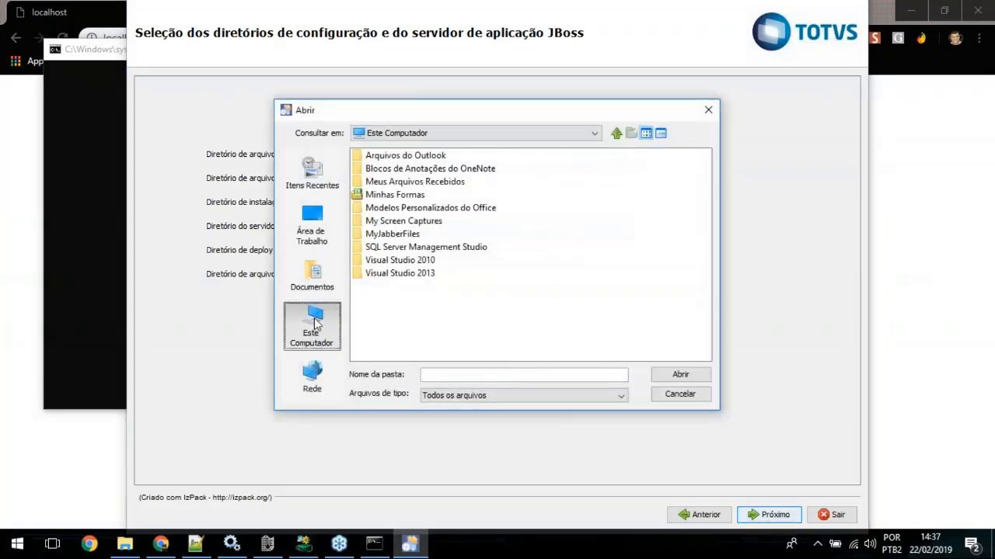
double_click(379, 158)
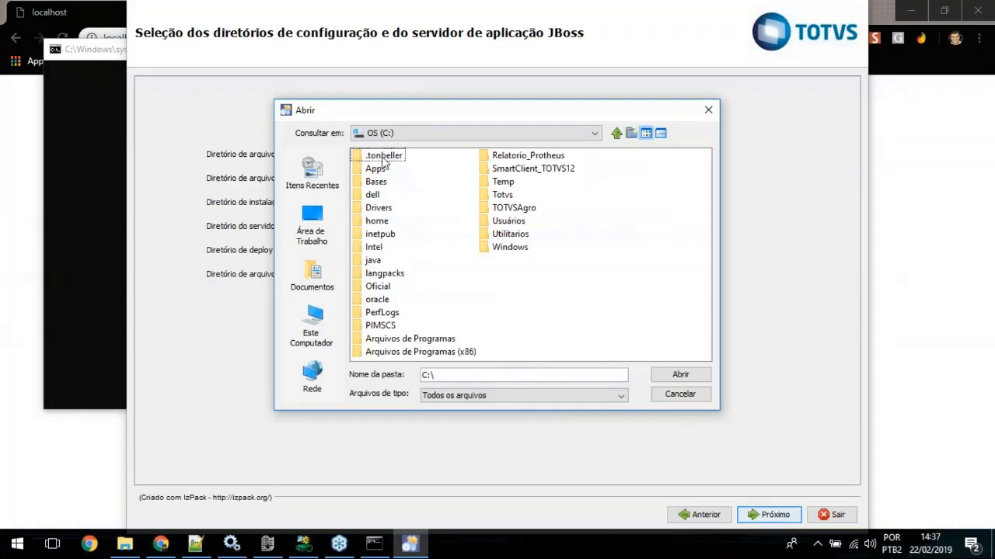
double_click(516, 208)
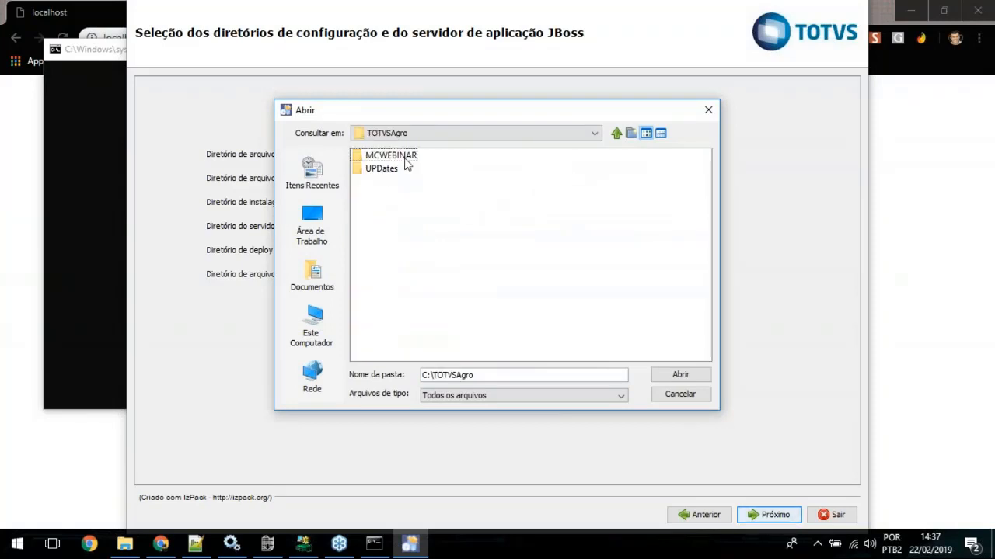
double_click(379, 157)
double_click(378, 157)
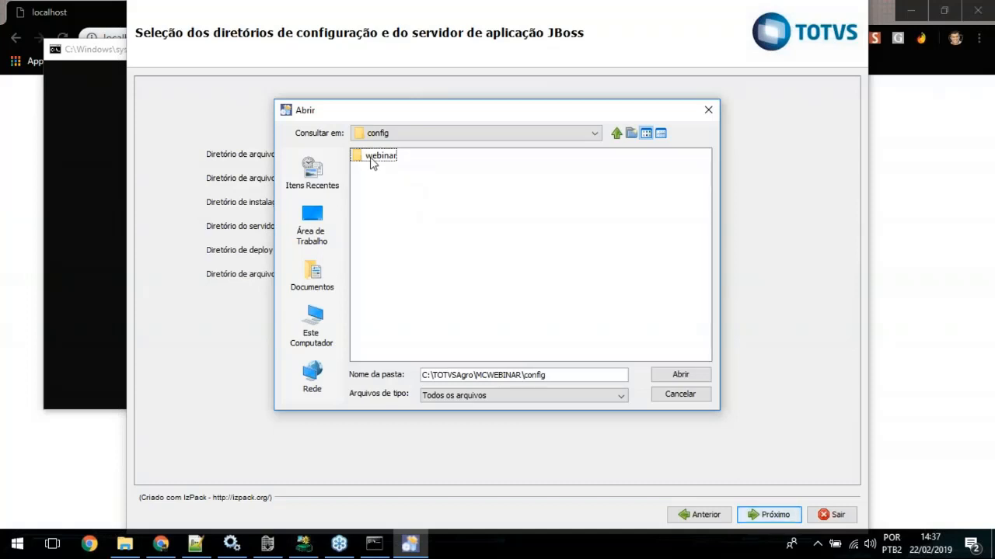
double_click(371, 157)
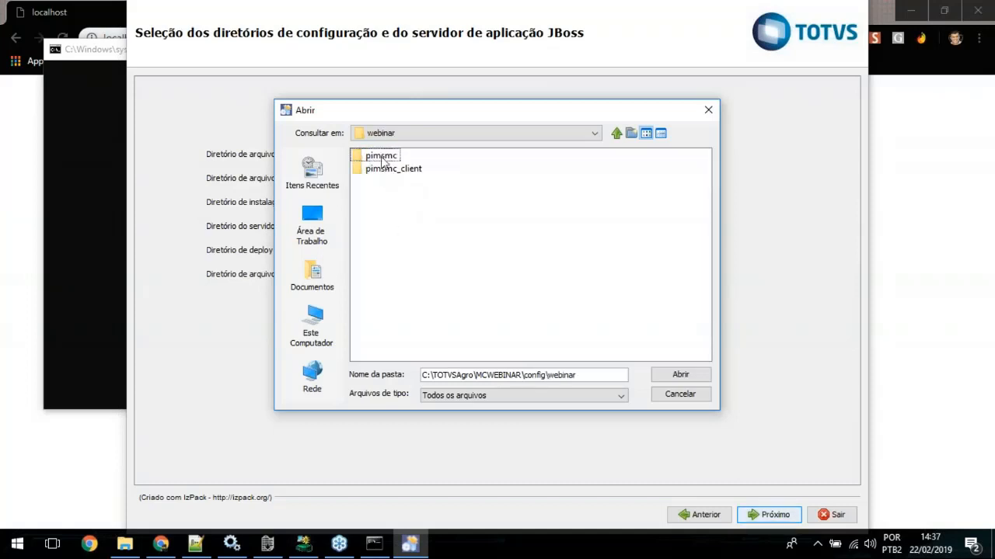
double_click(380, 157)
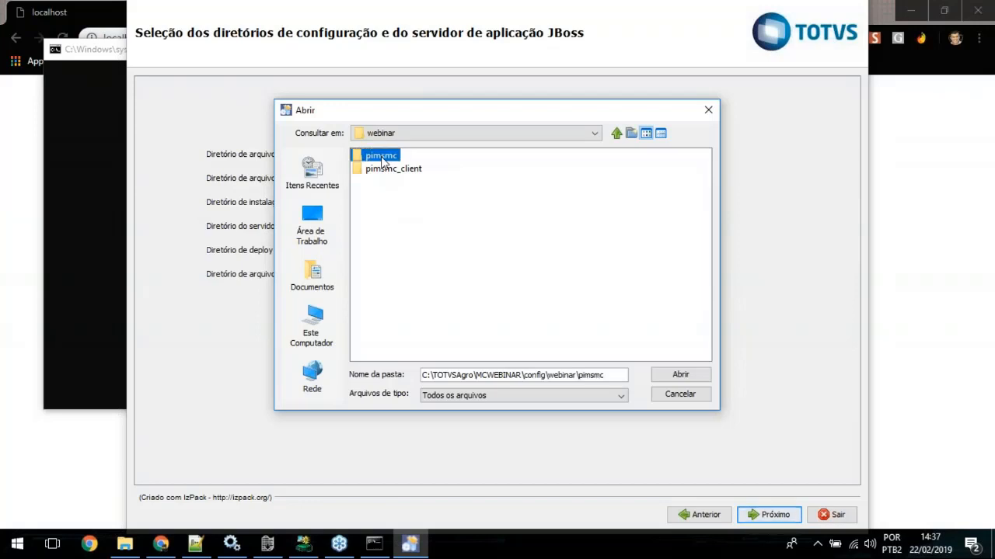
click(672, 376)
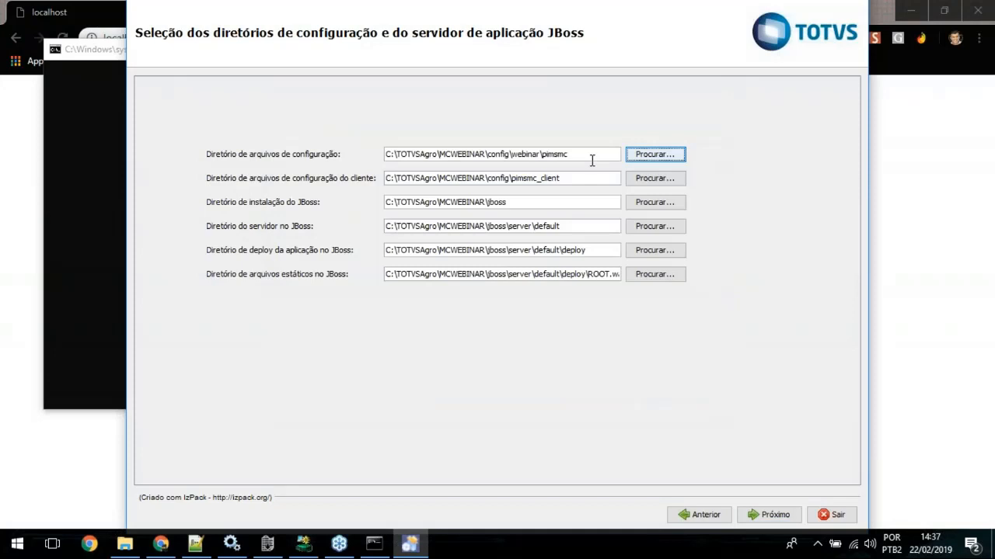
drag(592, 161, 356, 153)
Step: Browse to C:\TOTVSAgro\MCWEBINAR\config\webinar\pimsmc_client and set it as the client configuration files directory
click(571, 176)
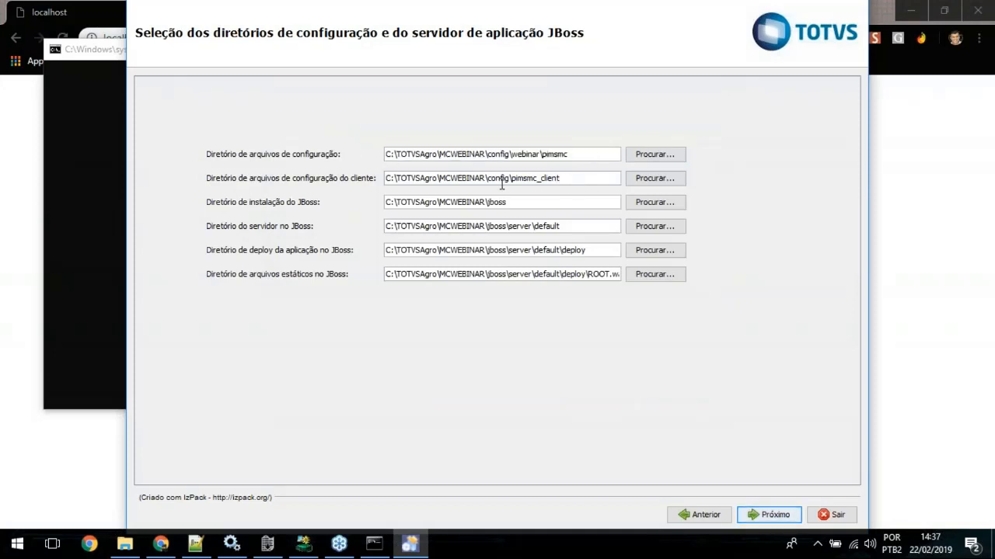
drag(502, 185, 561, 179)
click(648, 180)
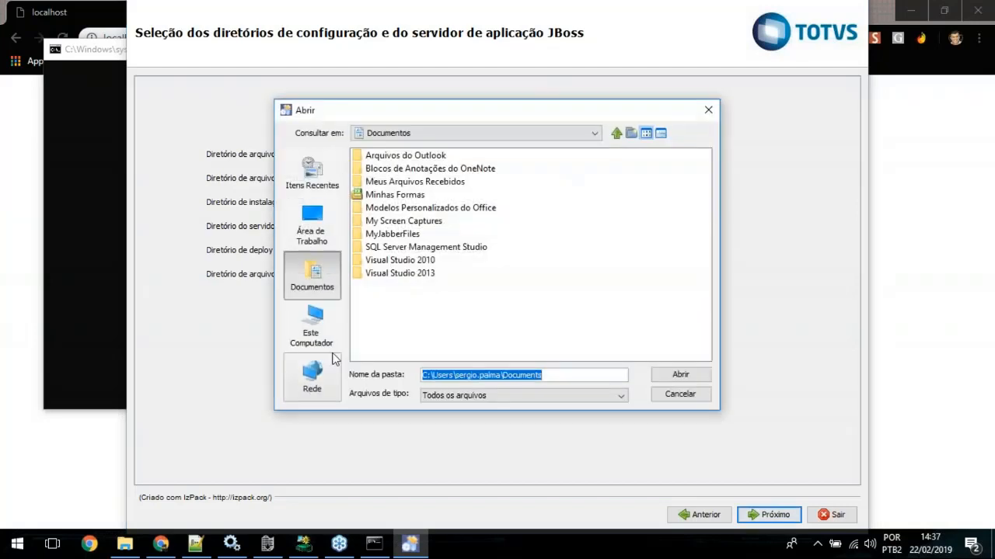
click(311, 326)
double_click(381, 155)
double_click(527, 203)
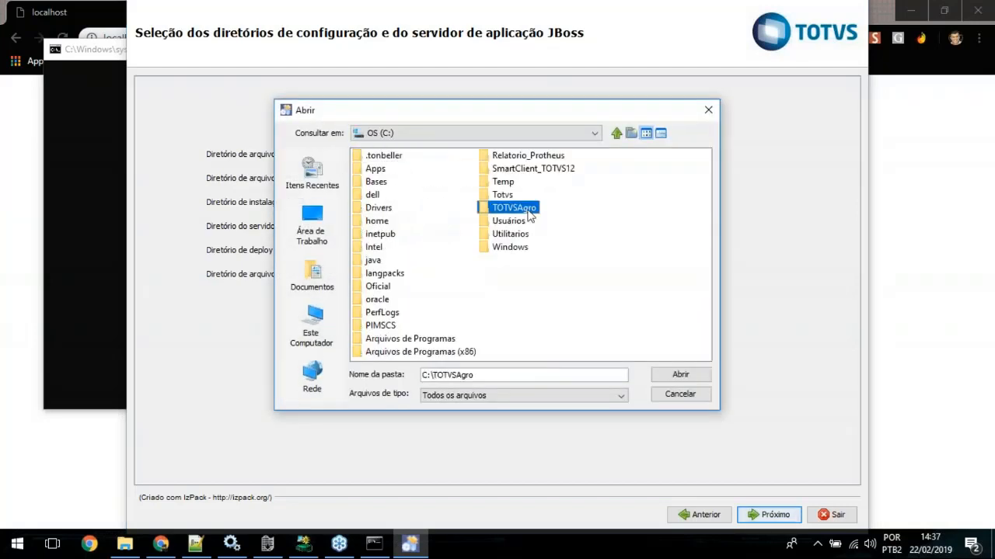
double_click(382, 156)
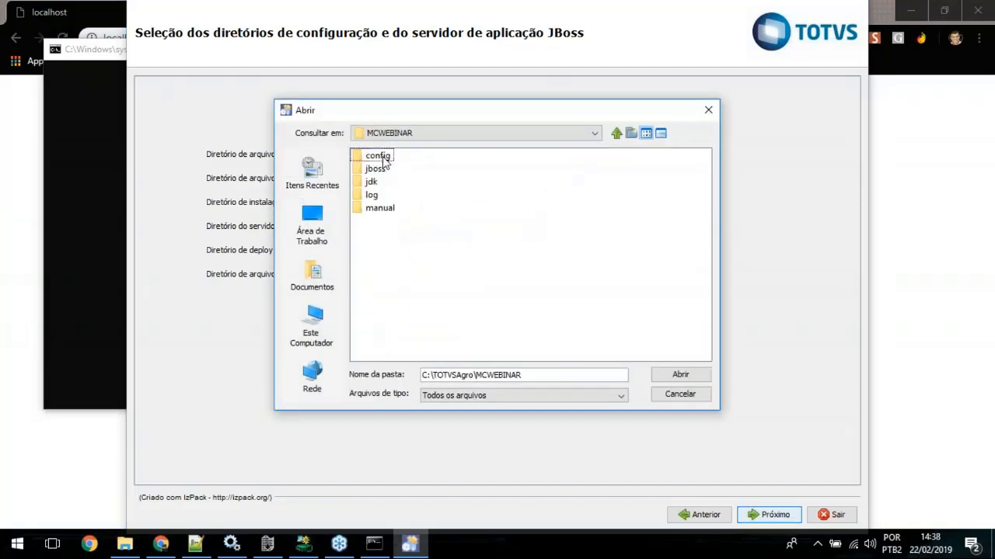
click(380, 157)
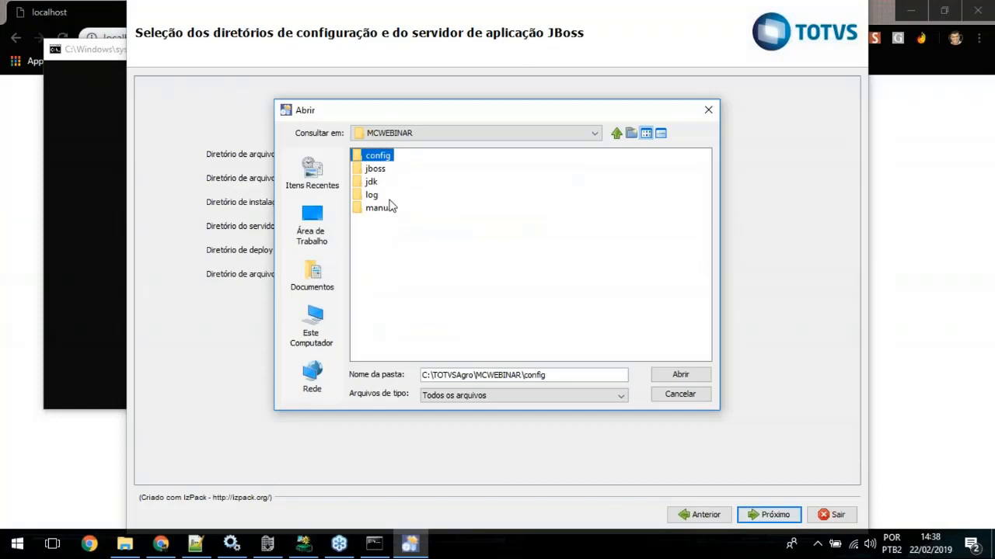
double_click(360, 157)
double_click(377, 159)
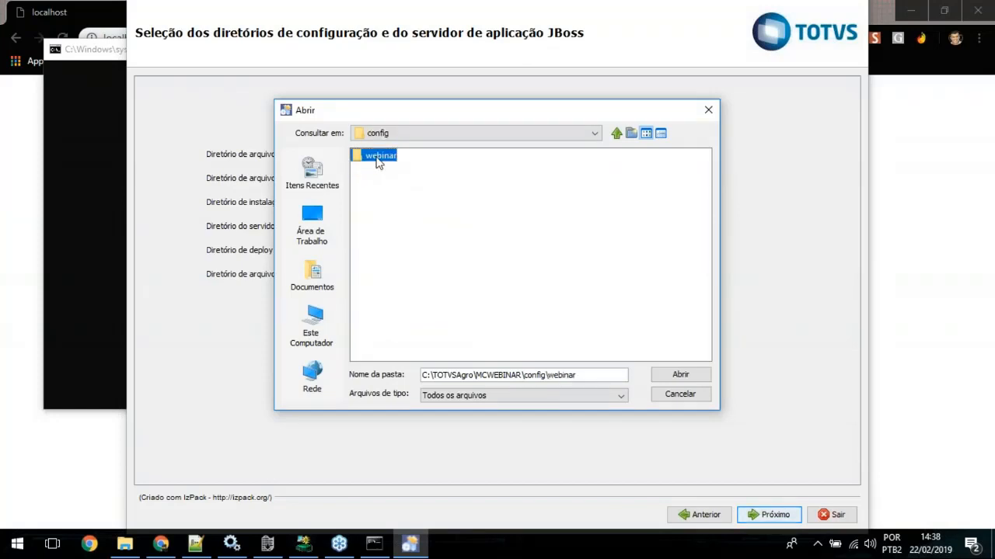
double_click(390, 170)
click(667, 376)
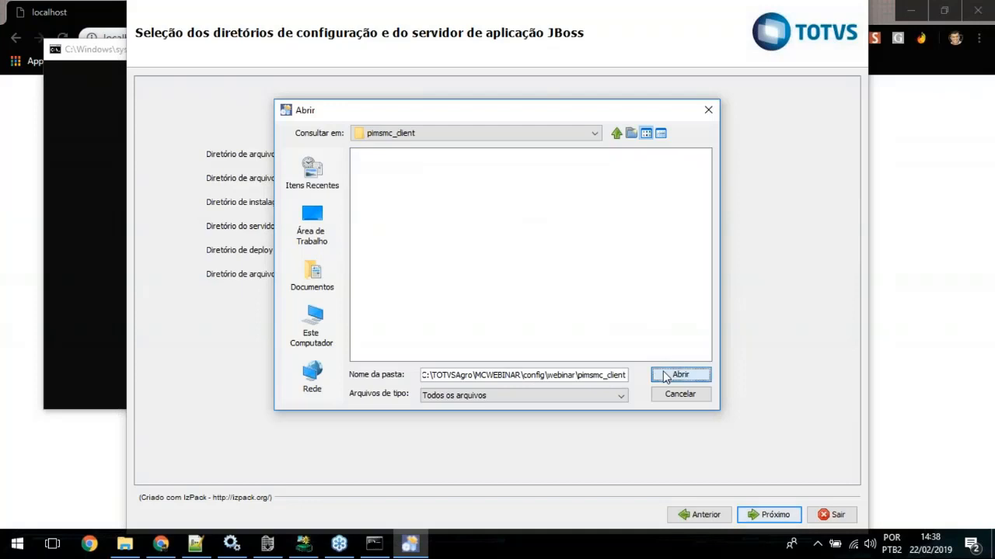
Step: Browse to C:\TOTVSAgro\MCWEBINAR\jboss and set it as the JBoss installation directory
drag(507, 204, 376, 206)
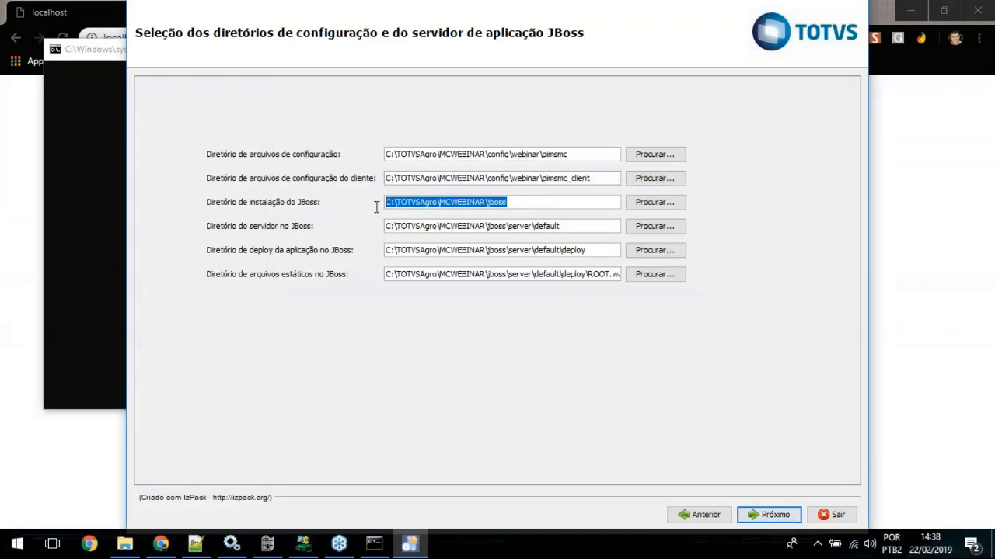
click(661, 203)
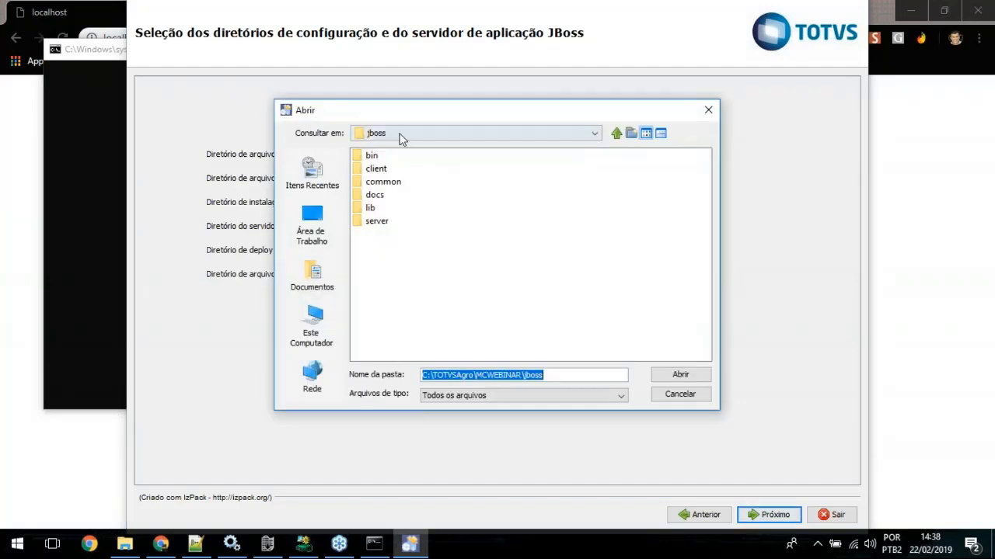
click(617, 137)
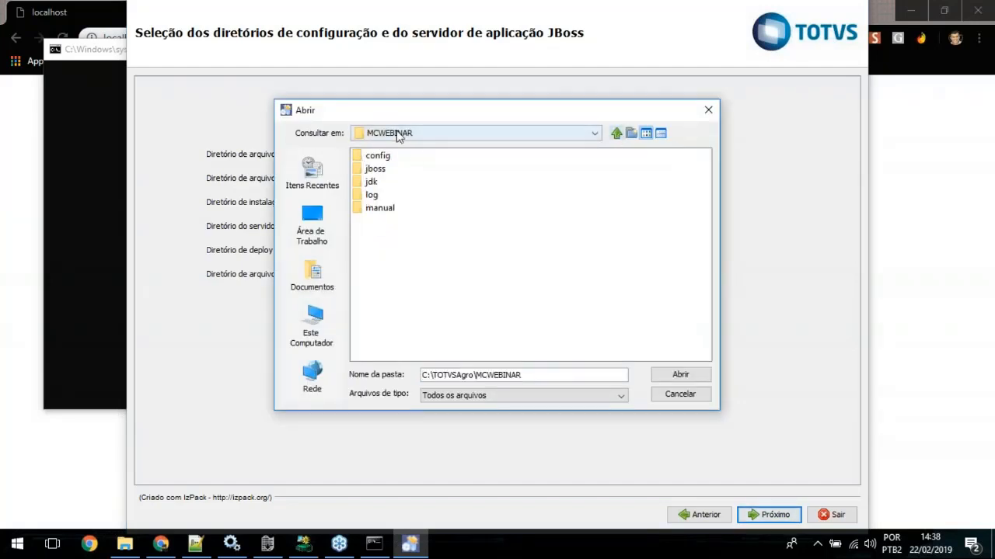
double_click(381, 169)
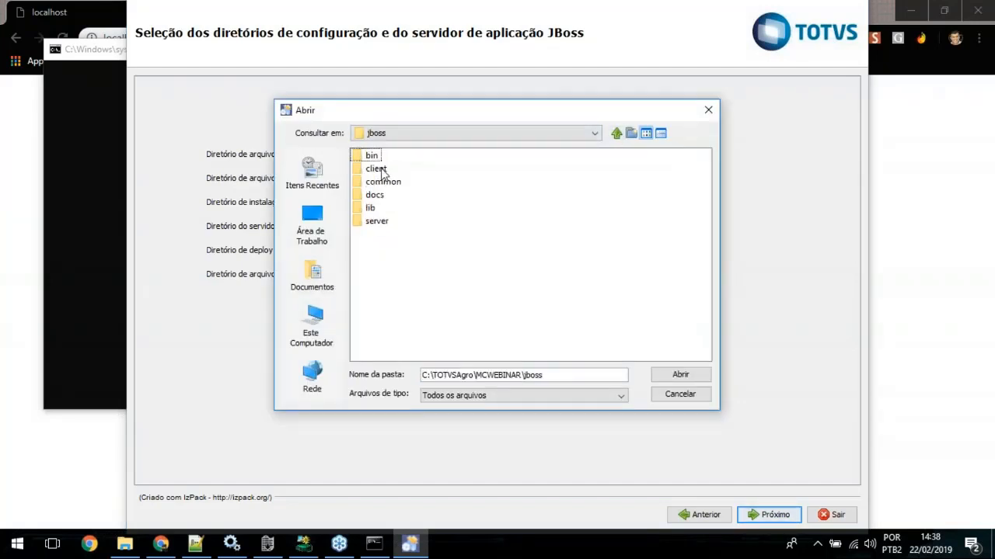
click(680, 376)
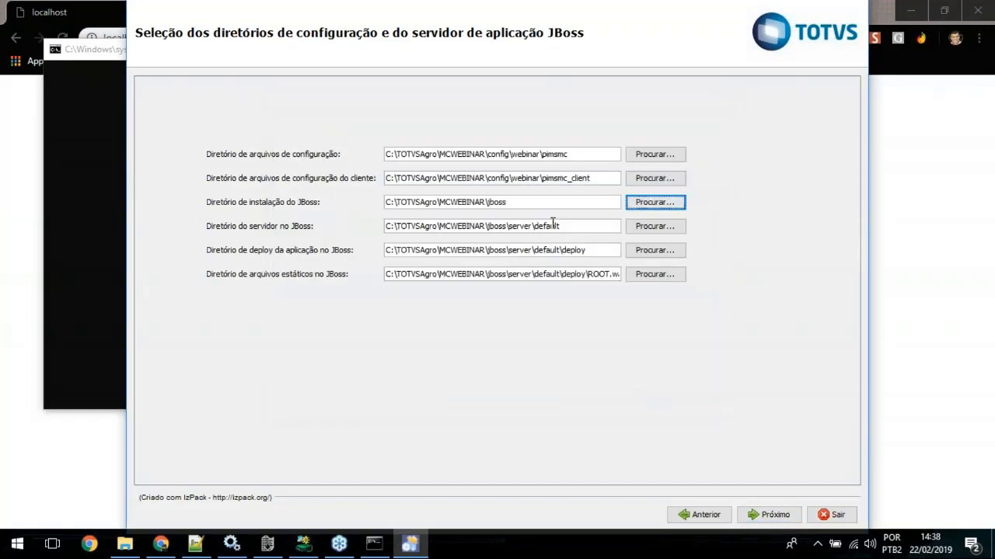
Step: Remove the default folder from the JBoss server path and set the directory to C:\TOTVSAgro\MCWEBINAR\jboss\server\webinar
double_click(552, 226)
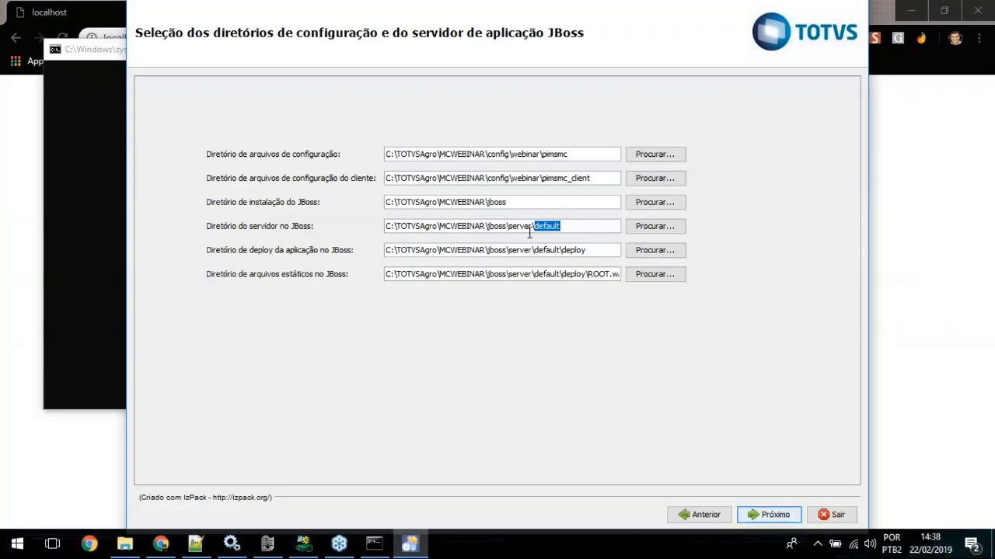
click(651, 228)
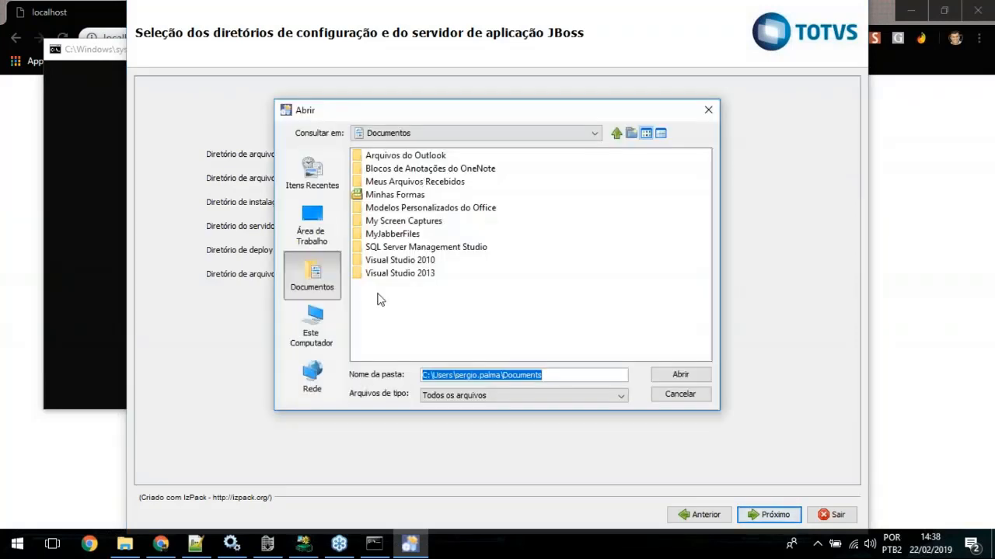
click(708, 111)
double_click(545, 227)
key(BackSpace)
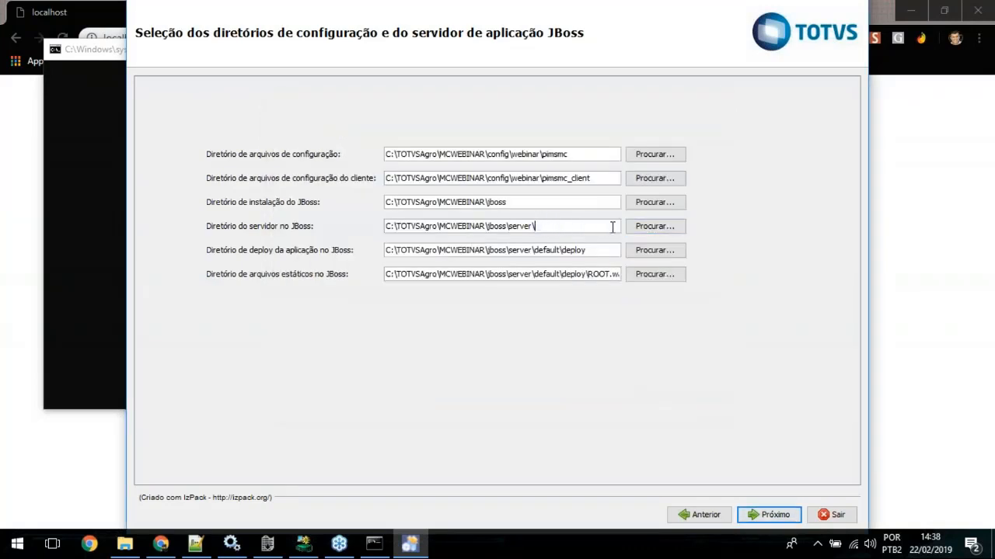
click(640, 228)
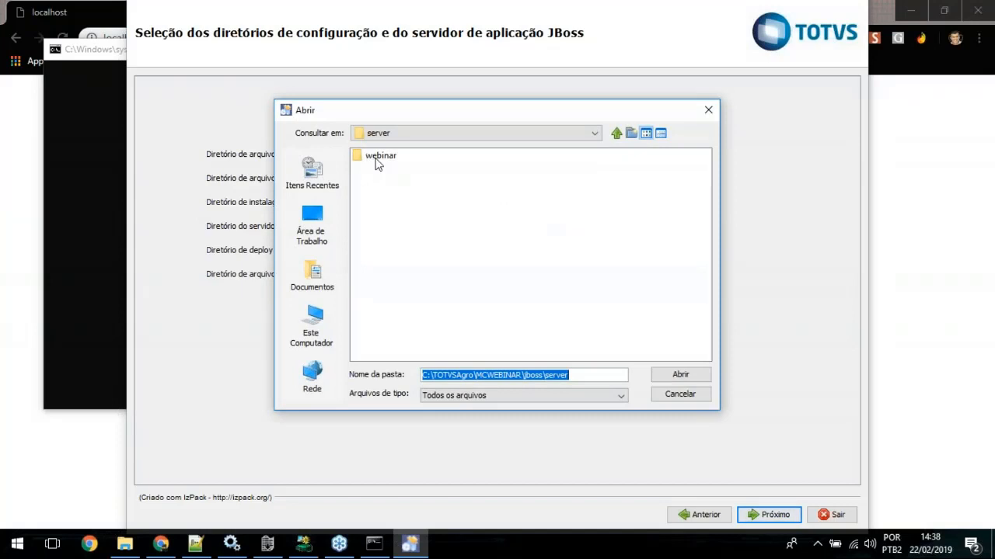
double_click(377, 159)
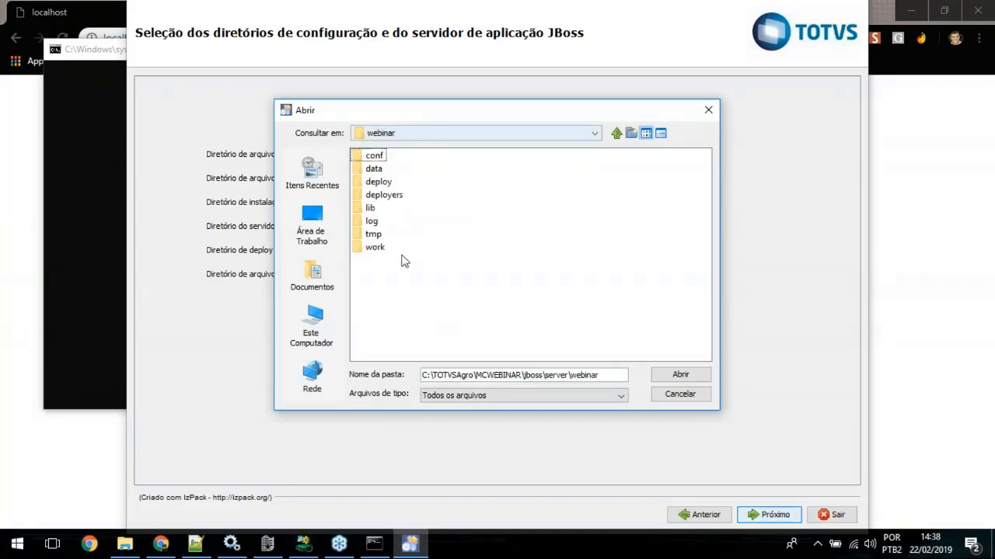
click(680, 376)
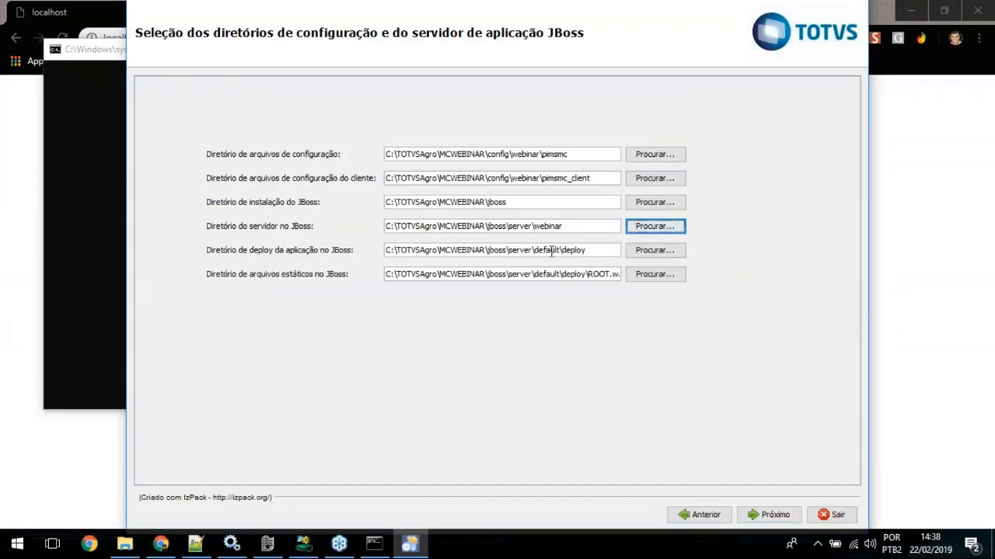
Step: Strip default\deploy from the application deploy path and set the directory to C:\TOTVSAgro\MCWEBINAR\jboss\server\webinar\deploy
double_click(552, 251)
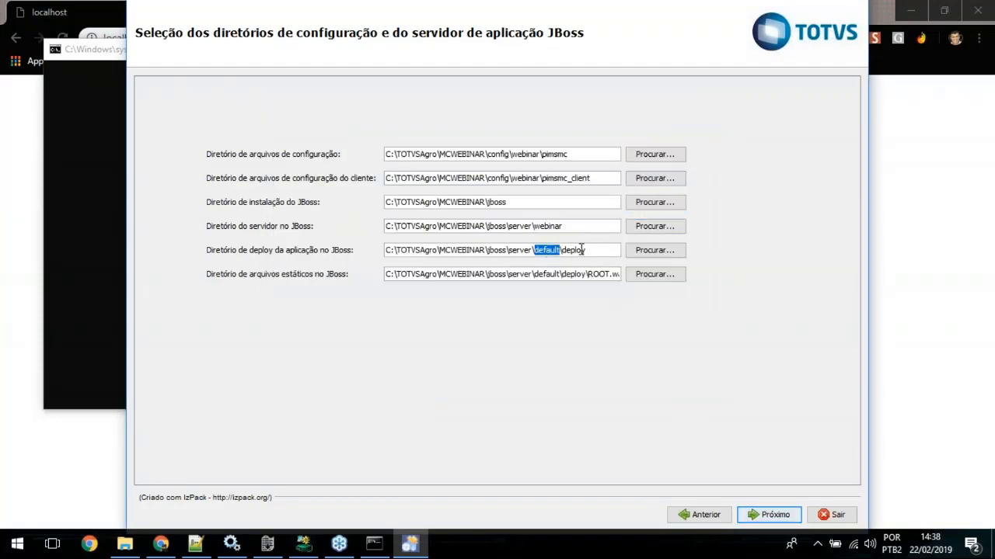
double_click(578, 250)
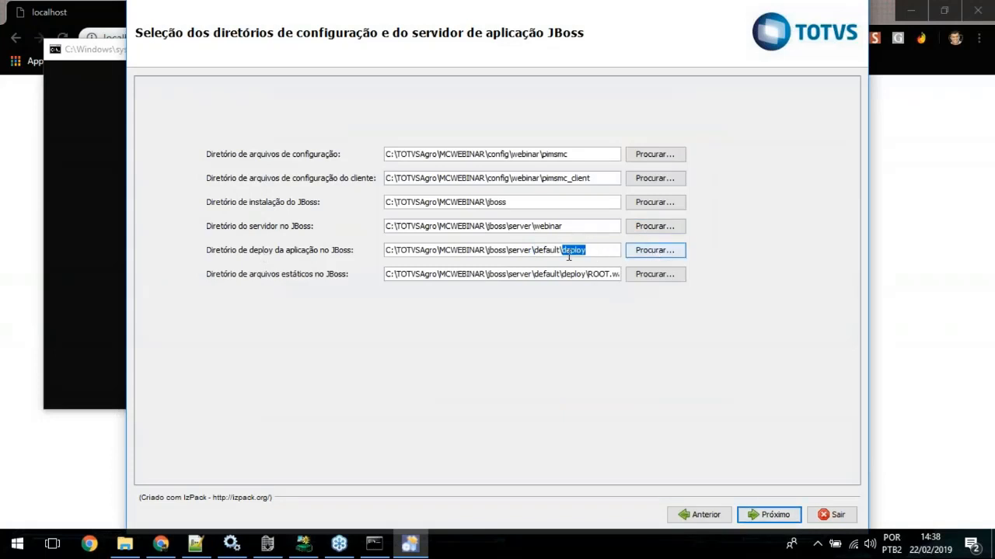
key(BackSpace)
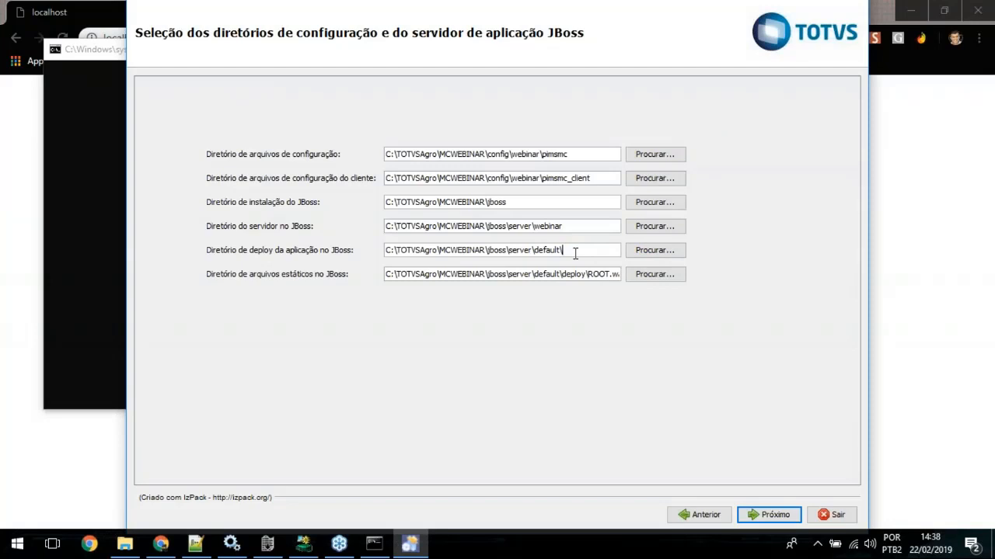
double_click(546, 250)
key(BackSpace)
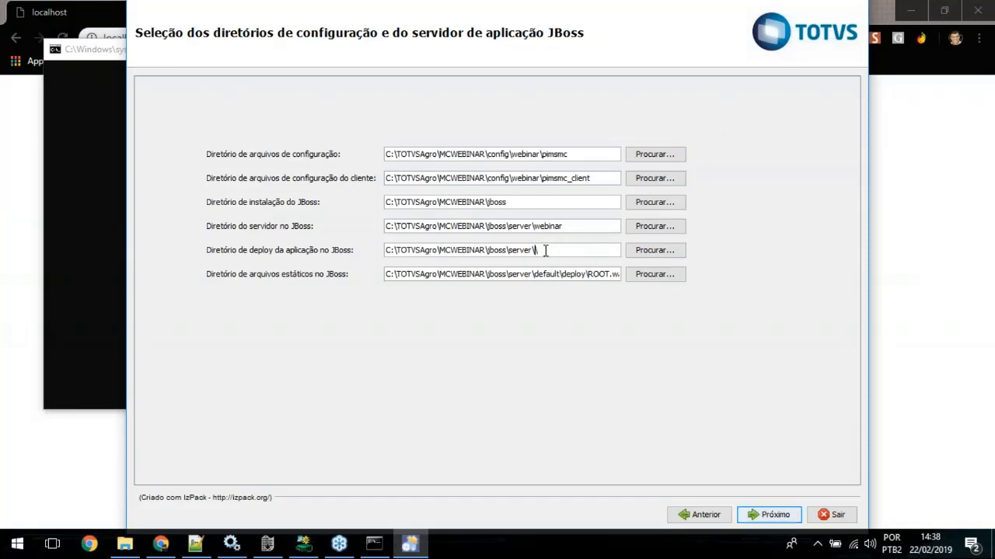
click(645, 253)
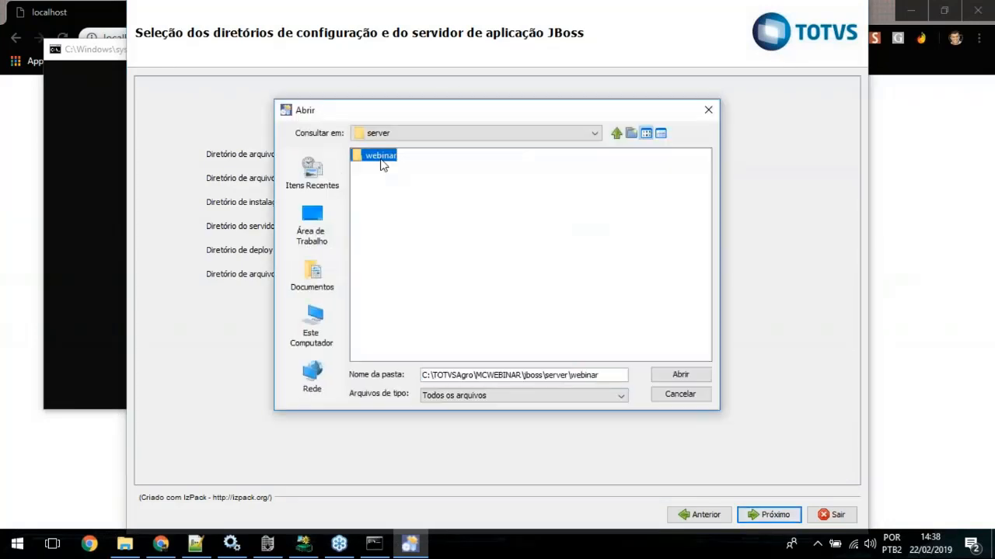
double_click(378, 157)
double_click(380, 182)
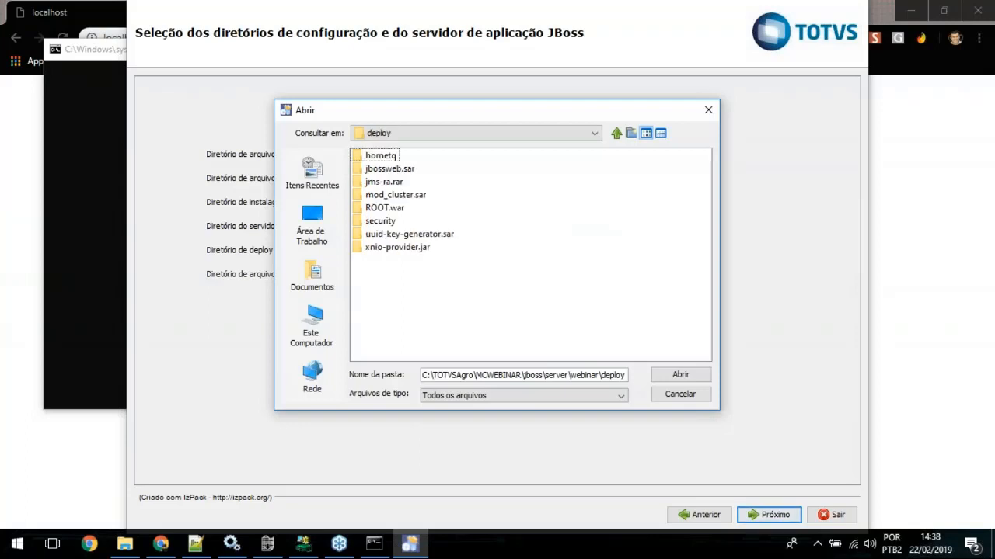
click(692, 379)
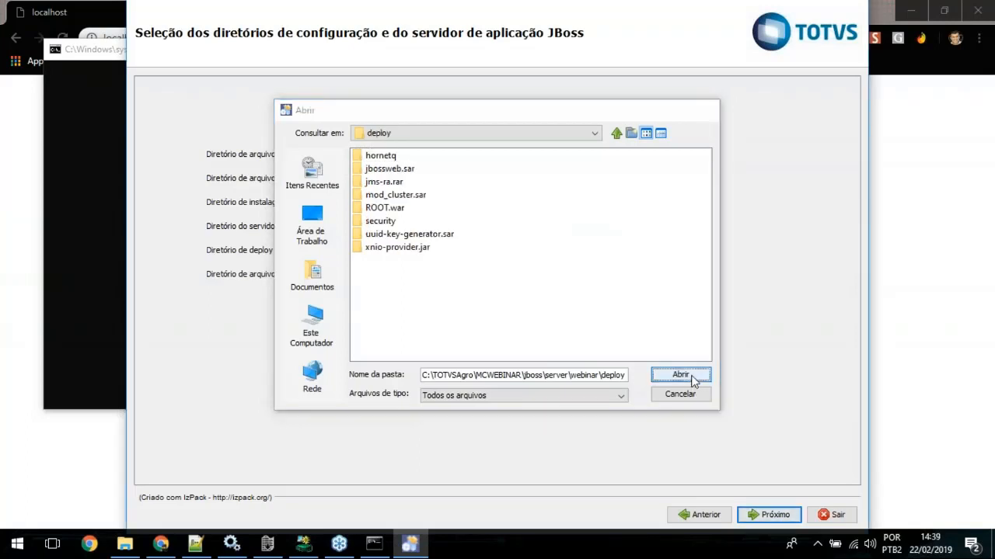
Step: Clear default\deploy\ROOT.war from the JBoss static files path and set the directory to C:\TOTVSAgro\MCWEBINAR\jboss\server\webinar\deploy\ROOT.war
double_click(597, 274)
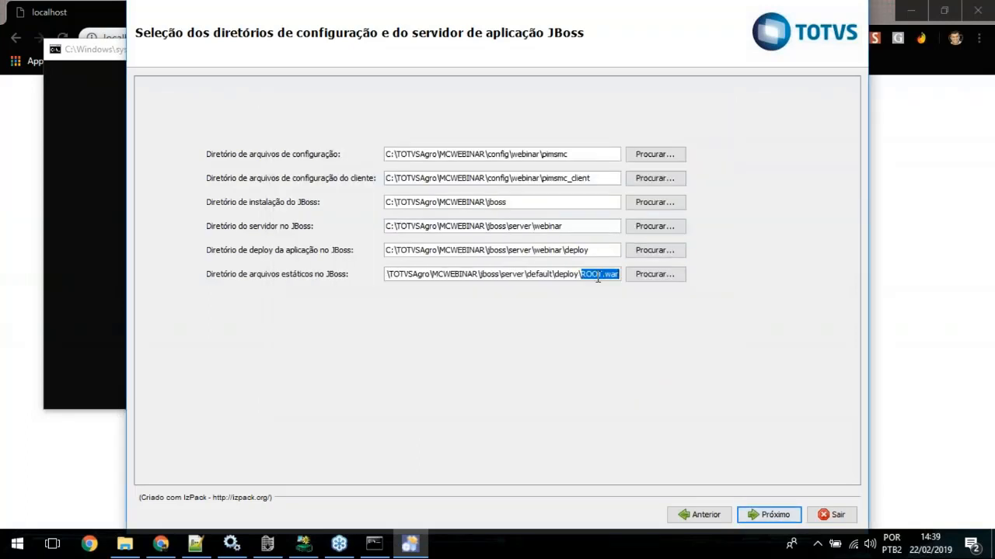
click(543, 276)
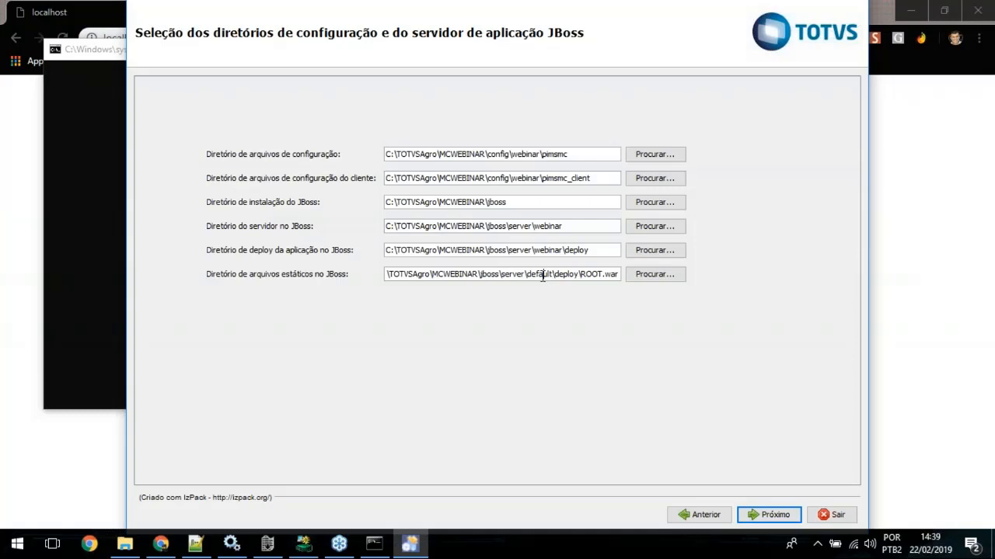
double_click(538, 278)
key(Delete)
key(Delete)
key(Delete)
key(Delete)
key(Delete)
key(Delete)
key(Delete)
key(Delete)
key(Delete)
key(Delete)
key(Delete)
key(Delete)
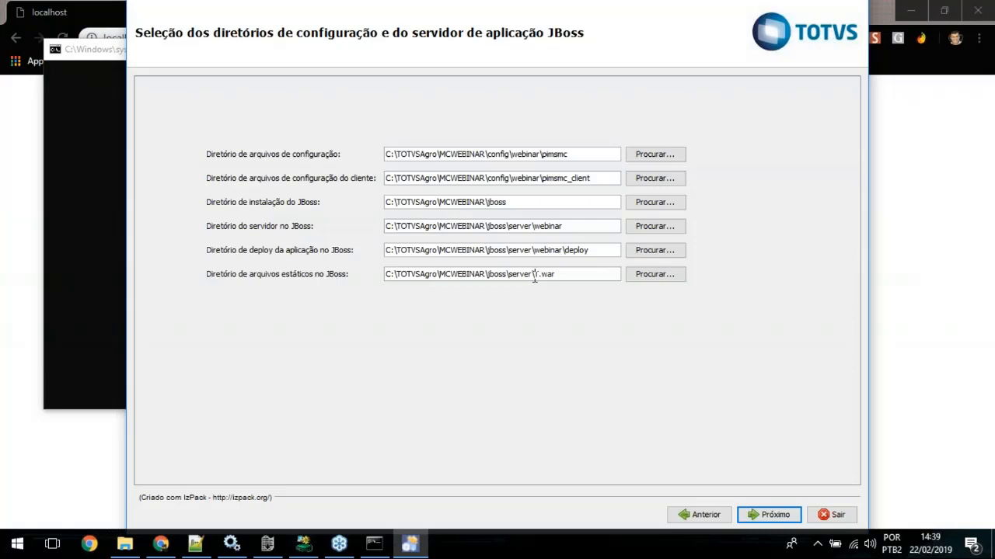
key(Delete)
key(Delete)
key(Delete)
key(Delete)
key(Delete)
click(654, 278)
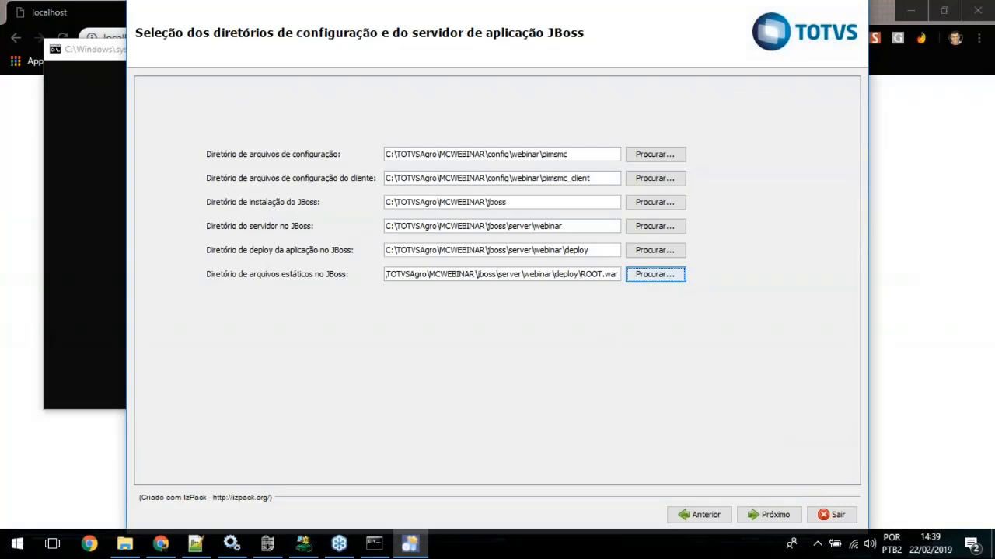
Step: Proceed to the operations selection, then return to the directory selection and check the configuration, JBoss server and deploy paths
click(769, 515)
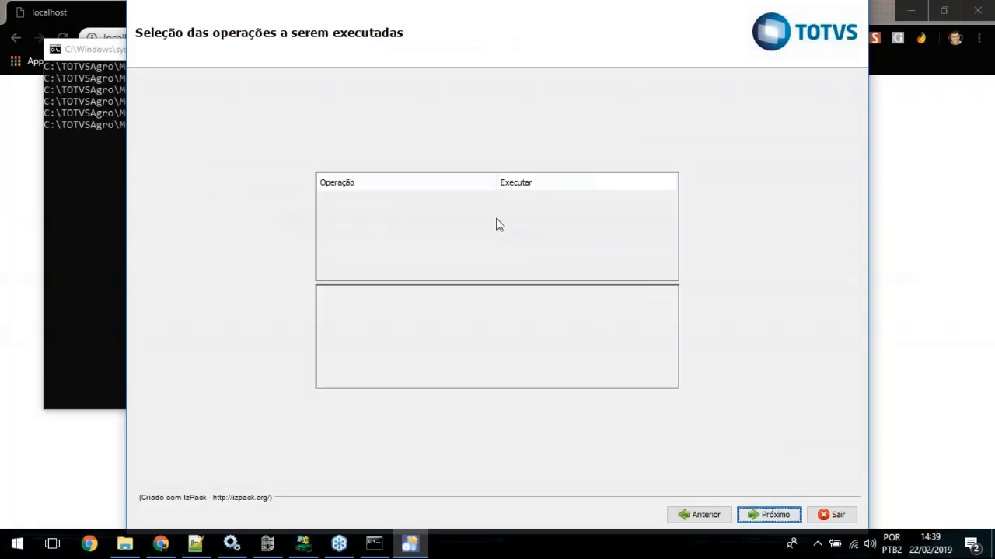
click(703, 523)
double_click(498, 154)
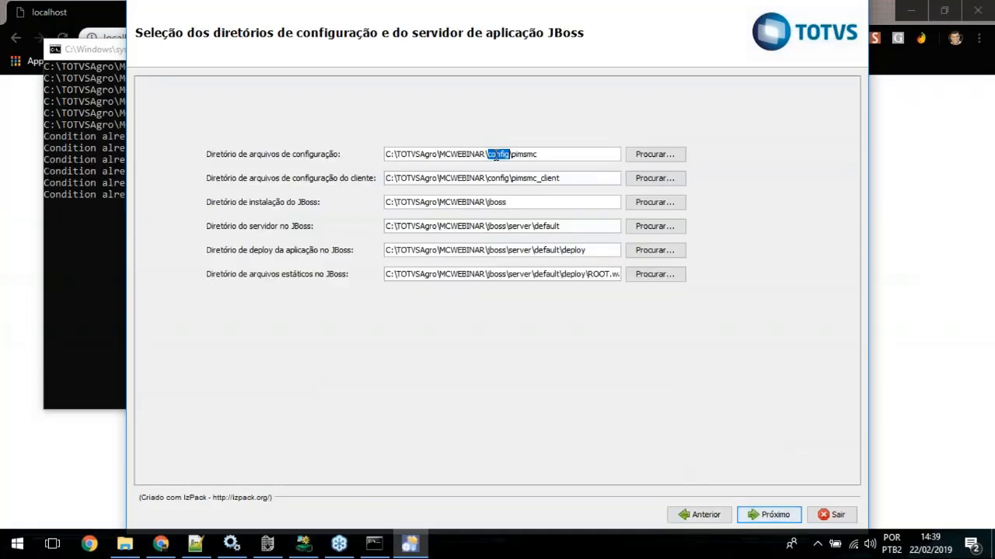
click(579, 154)
double_click(547, 226)
click(549, 253)
Step: Copy the path C:\TOTVSAgro\MCWEBINAR\config\webinar\pimsmc from File Explorer and set it as the installer's configuration files directory
click(552, 153)
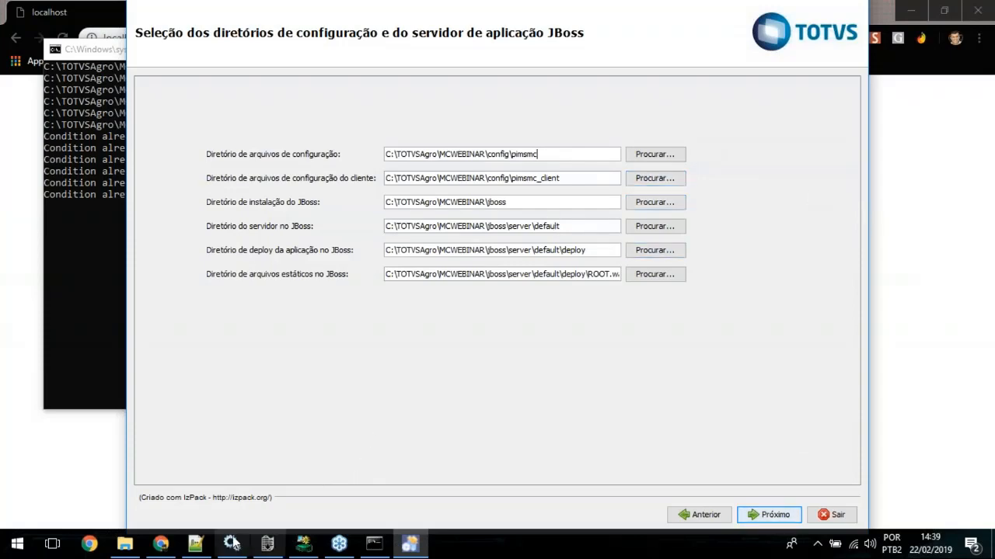
click(123, 546)
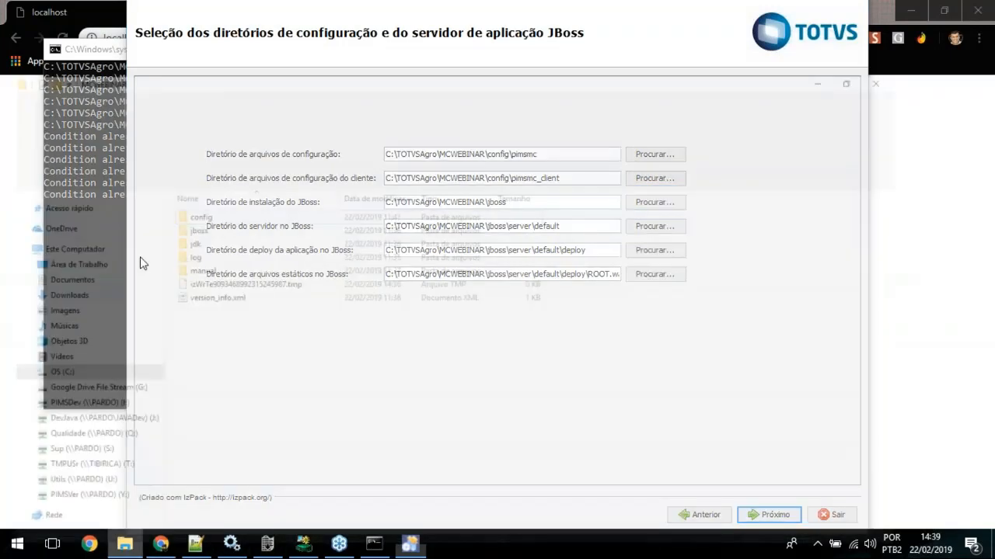
click(216, 116)
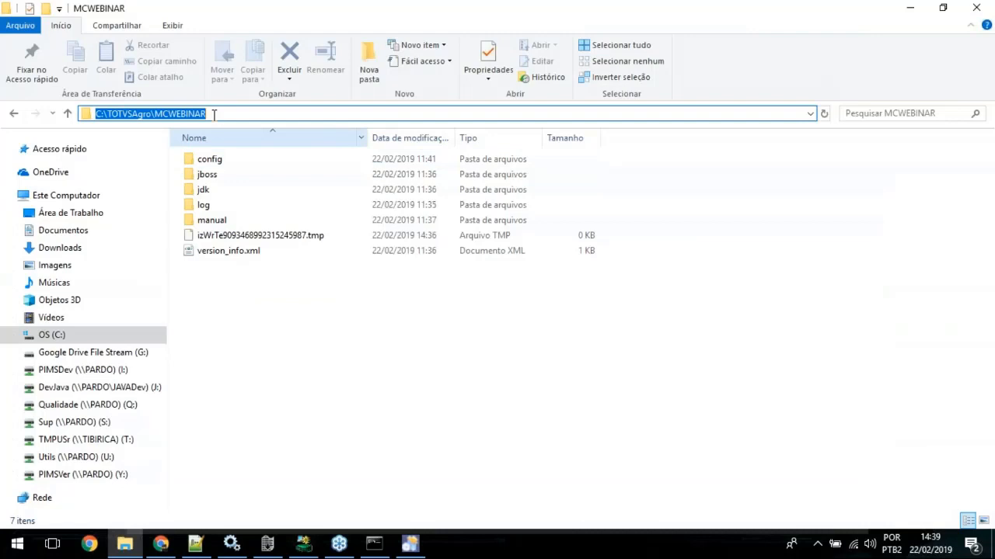
double_click(205, 161)
double_click(205, 161)
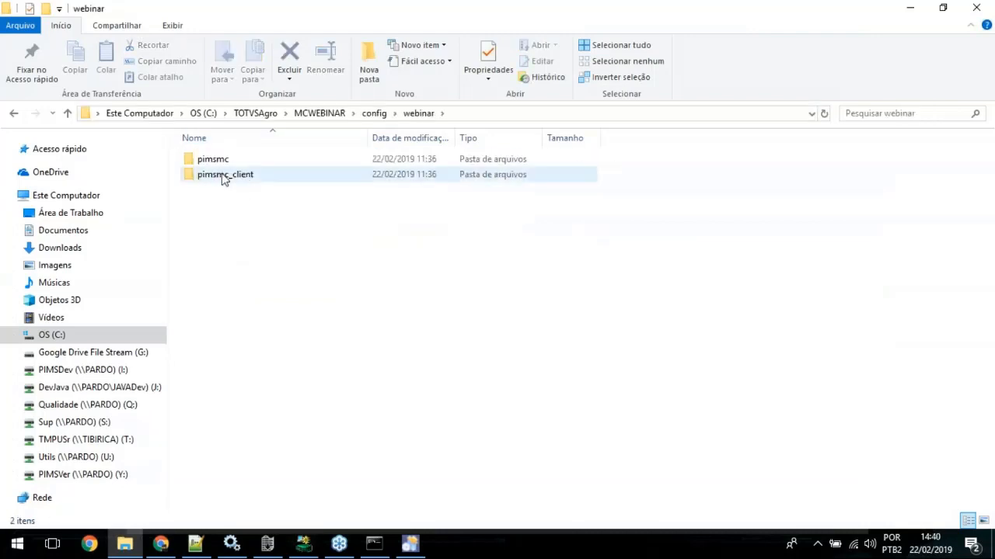
double_click(219, 161)
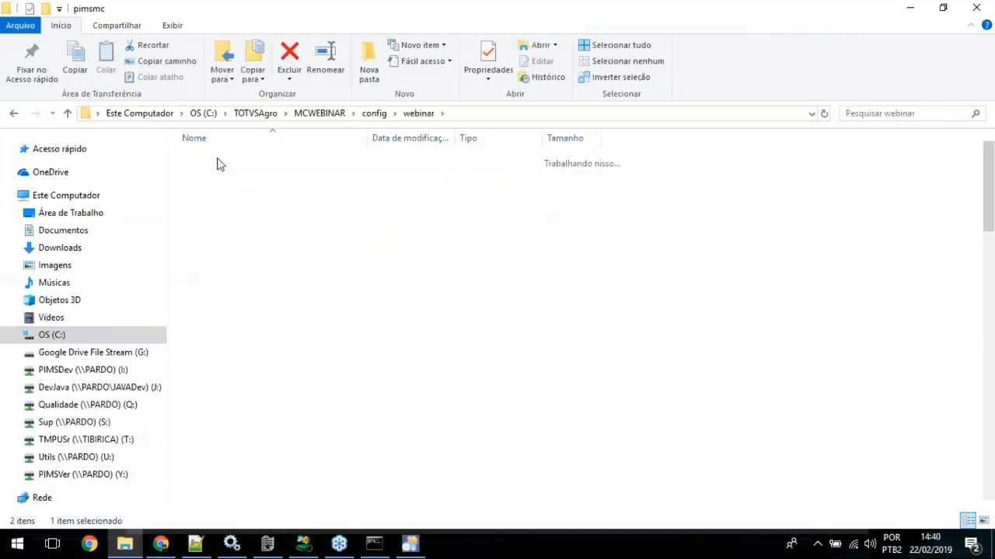
click(541, 115)
key(ctrl+c)
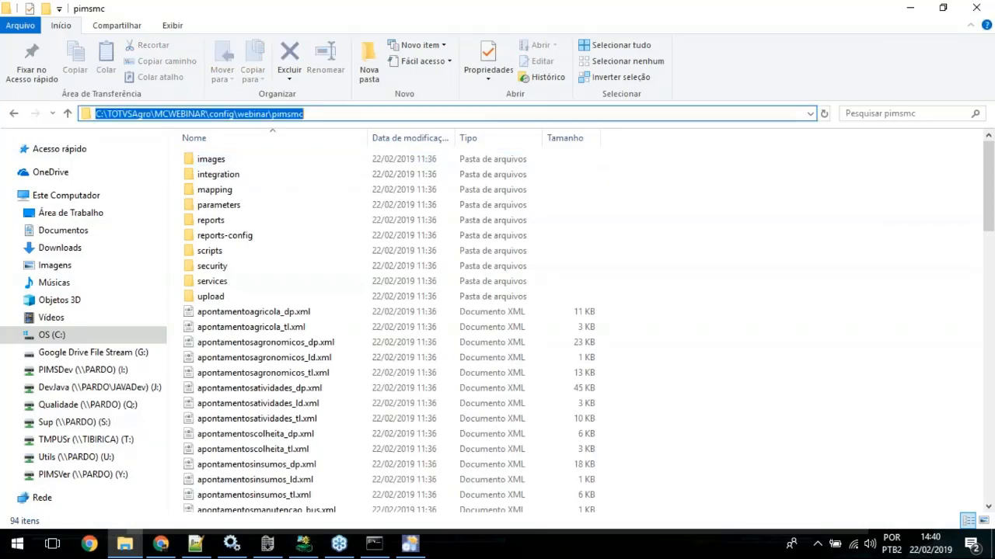
key(alt+Tab)
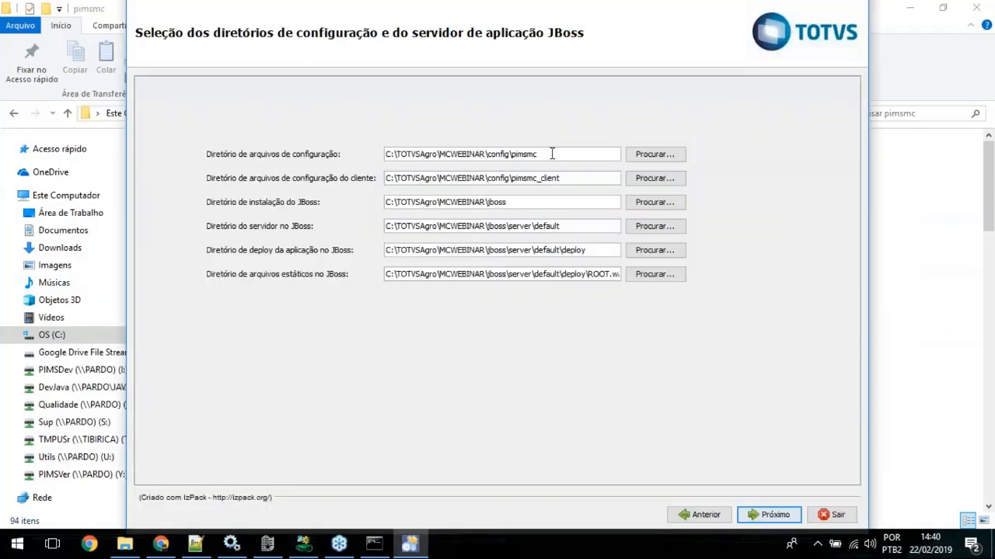
key(ctrl+v)
Step: Copy the path C:\TOTVSAgro\MCWEBINAR\config\webinar\pimsmc_client from File Explorer and set it as the installer's client configuration files directory
drag(565, 177, 376, 173)
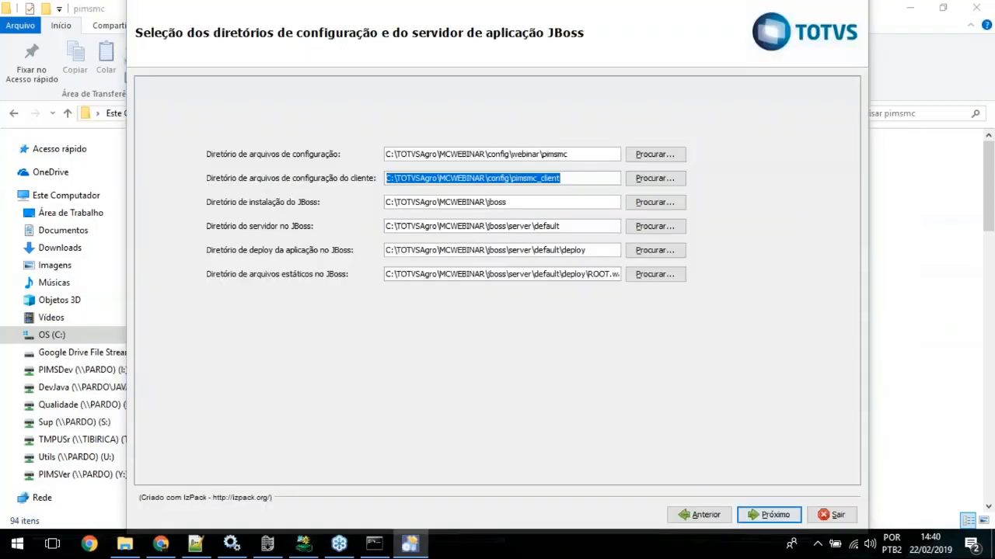
key(alt+Tab)
click(374, 113)
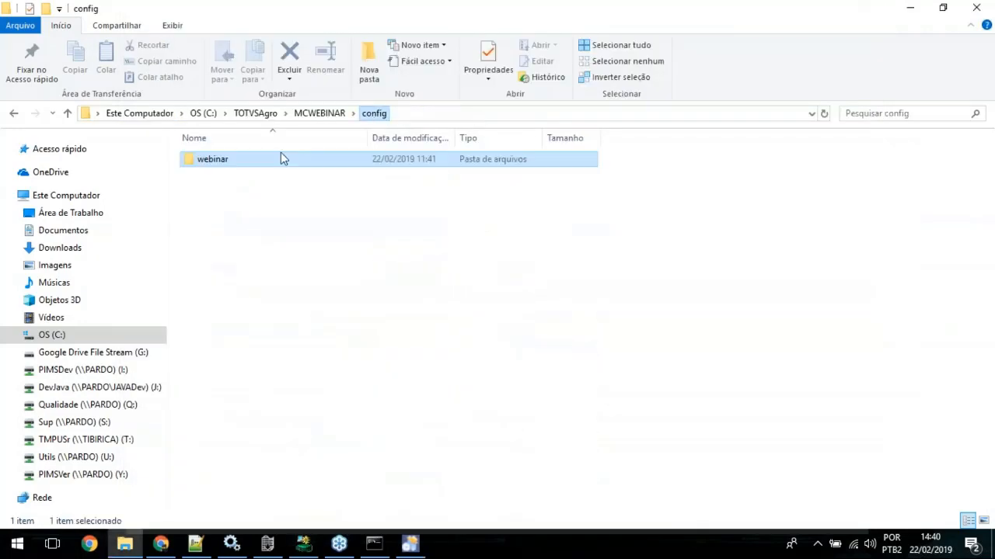
double_click(280, 158)
double_click(222, 176)
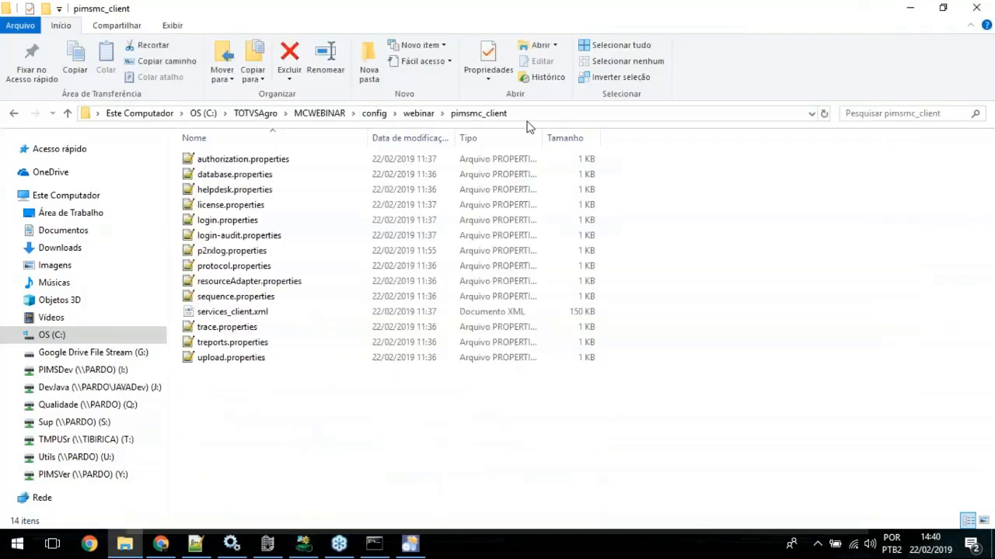
click(526, 118)
key(ctrl+c)
key(alt+Tab)
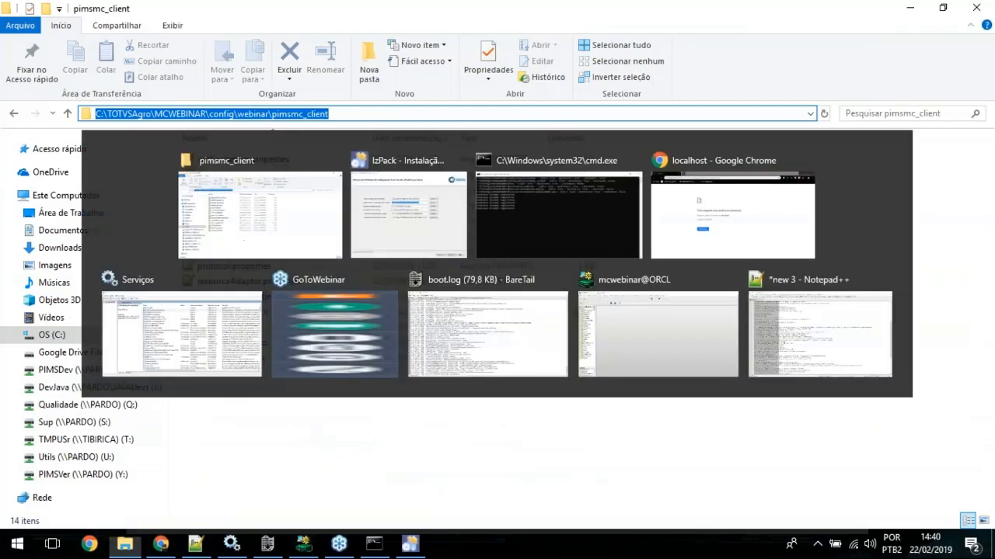
key(ctrl+v)
Step: Keep C:\TOTVSAgro\MCWEBINAR\jboss as the JBoss installation directory and set the JBoss server directory to C:\TOTVSAgro\MCWEBINAR\jboss\server\webinar
click(520, 202)
click(664, 204)
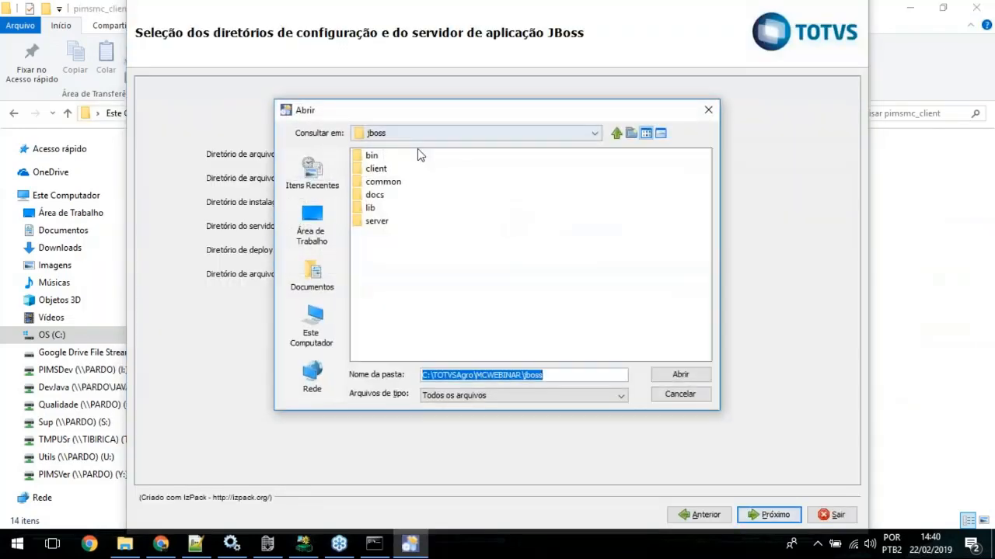
click(680, 374)
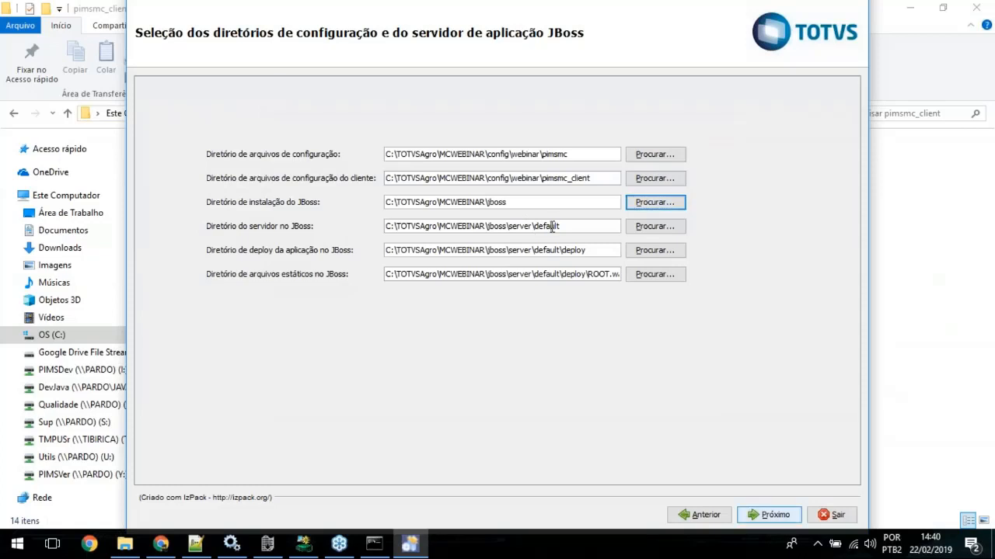
double_click(553, 225)
key(BackSpace)
click(644, 226)
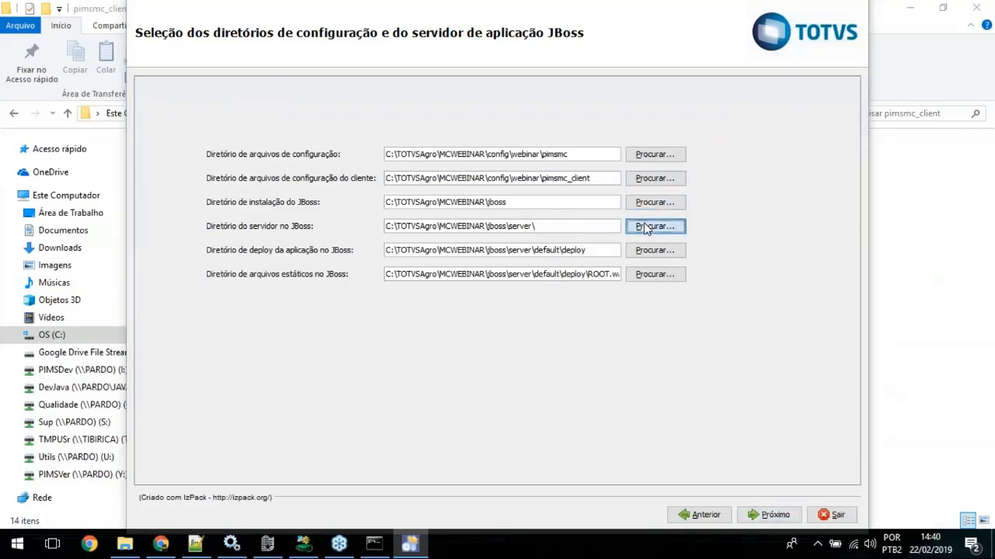
double_click(377, 156)
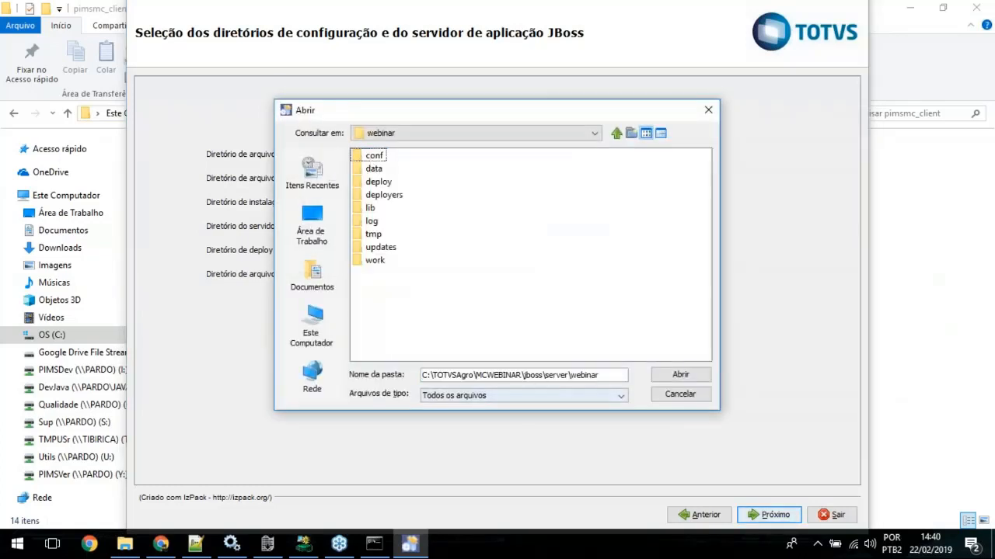
click(665, 380)
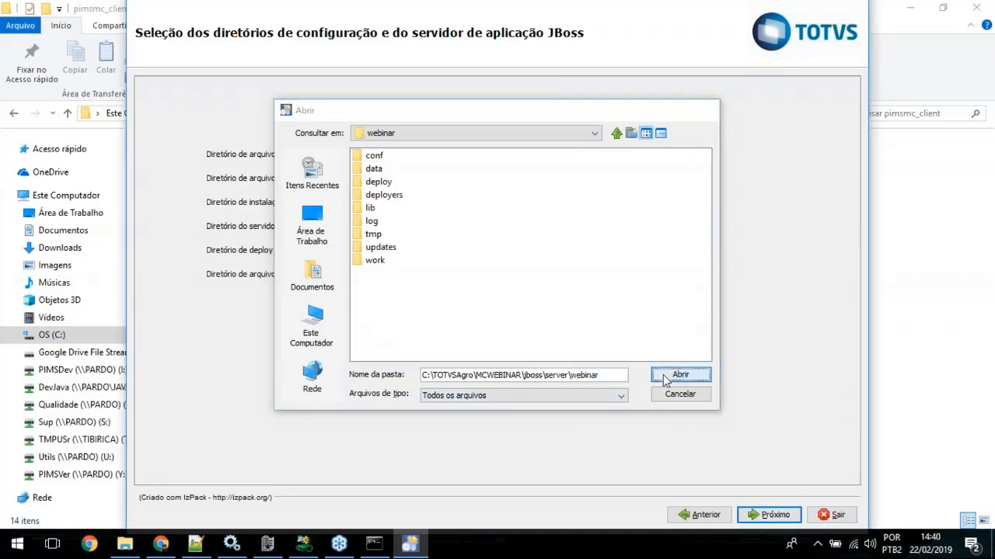
Step: Reuse the JBoss server path to set the application deploy directory to C:\TOTVSAgro\MCWEBINAR\jboss\server\webinar\deploy
drag(572, 226, 324, 224)
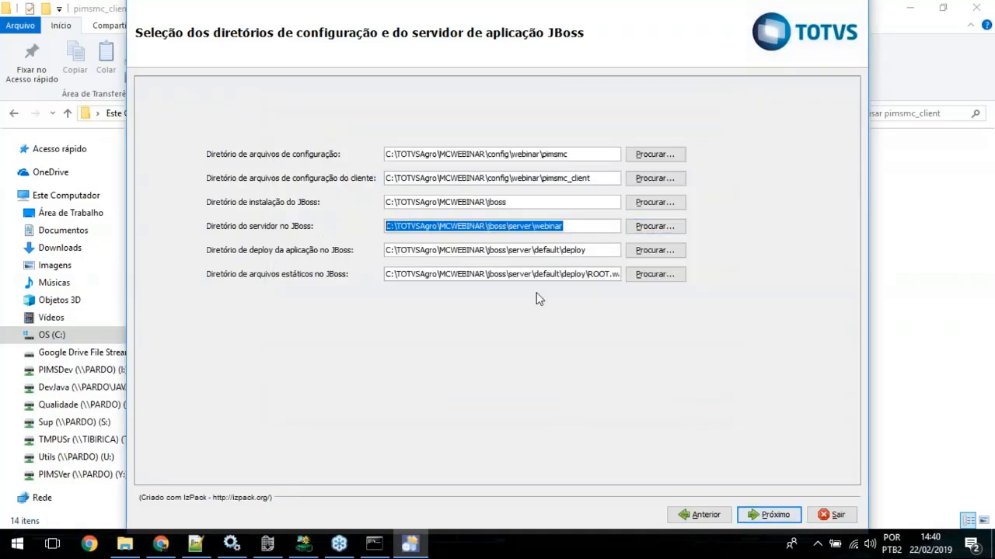
double_click(555, 250)
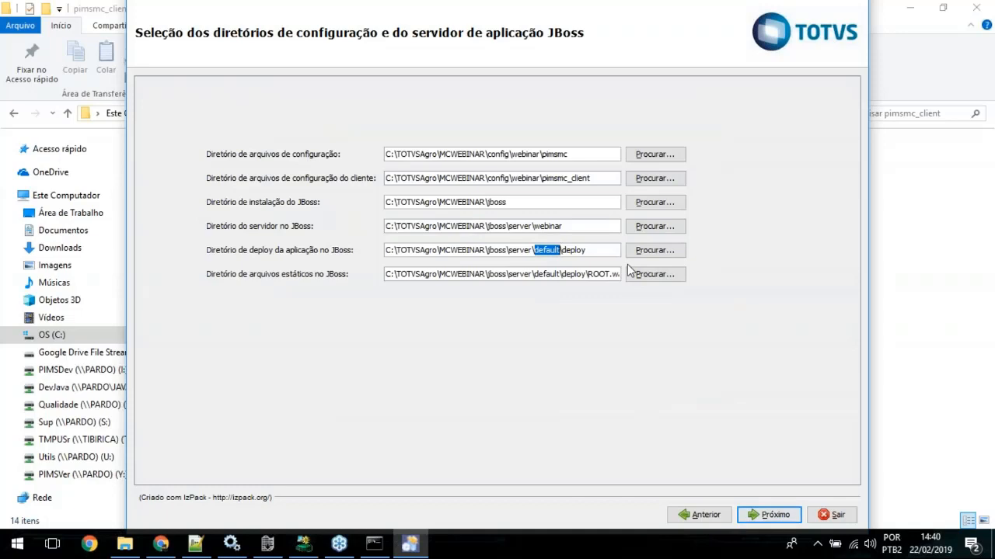
key(shift+Home)
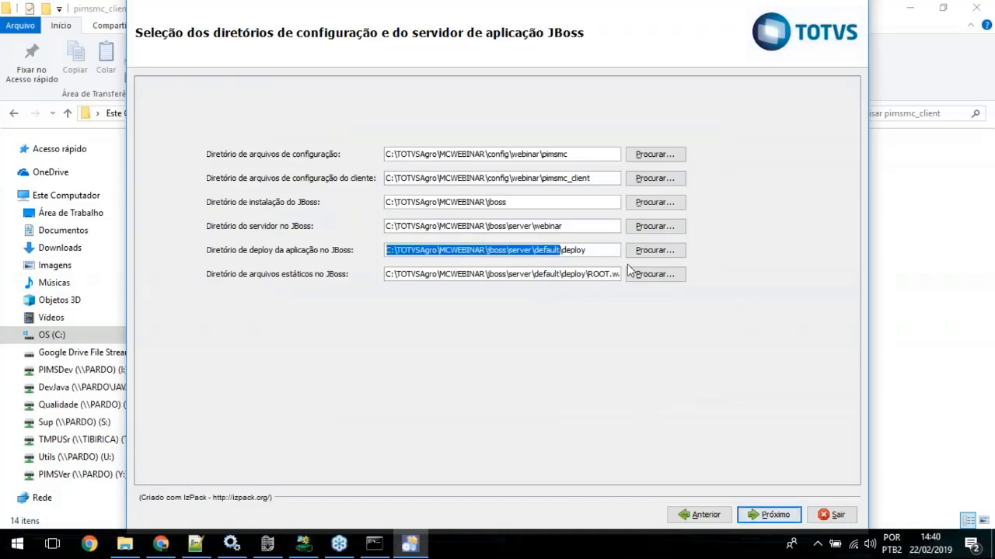
text(C:\TOTVSAgro\MCWEBINAR\jboss\server\webinar)
click(671, 250)
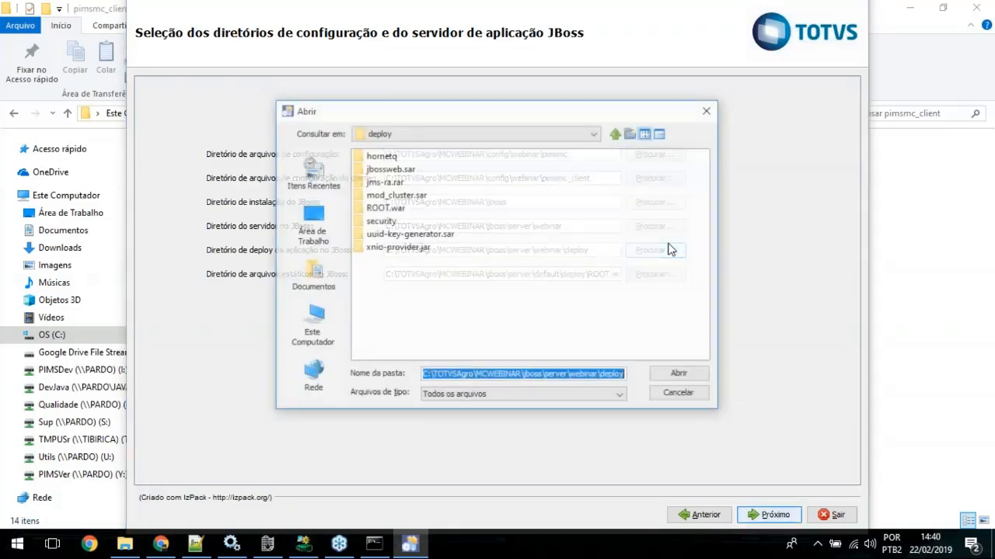
click(677, 373)
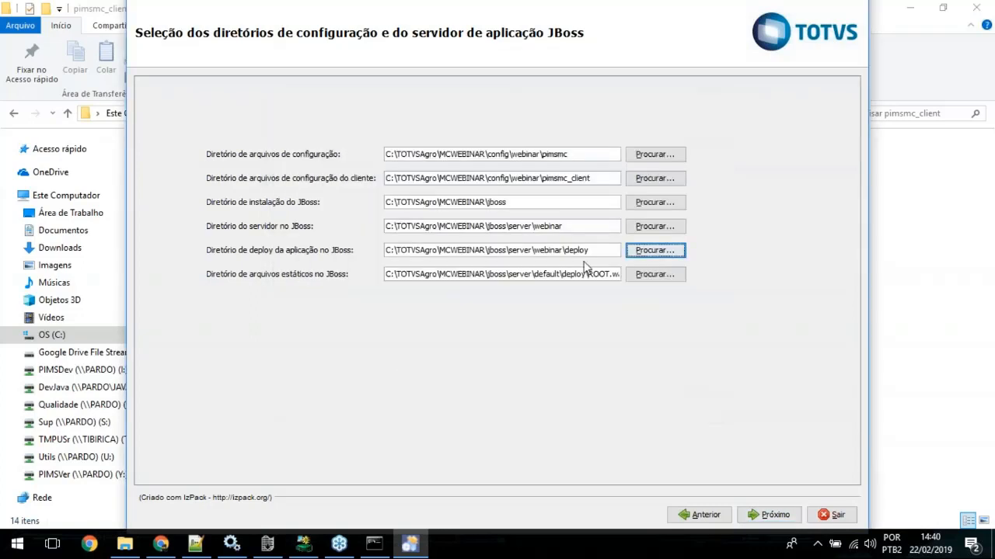
Step: Replace the JBoss static files directory with C:\TOTVSAgro\MCWEBINAR\jboss\server\webinar\deploy\ROOT.war
double_click(570, 276)
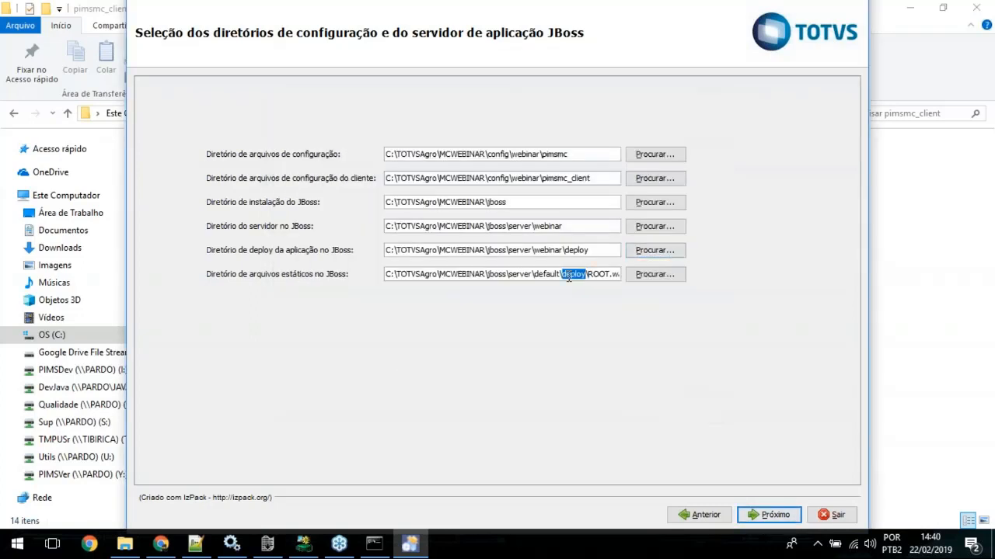
triple_click(570, 276)
text(C:\TOTVSAgro\MCWEBINAR\jboss\server\webinar)
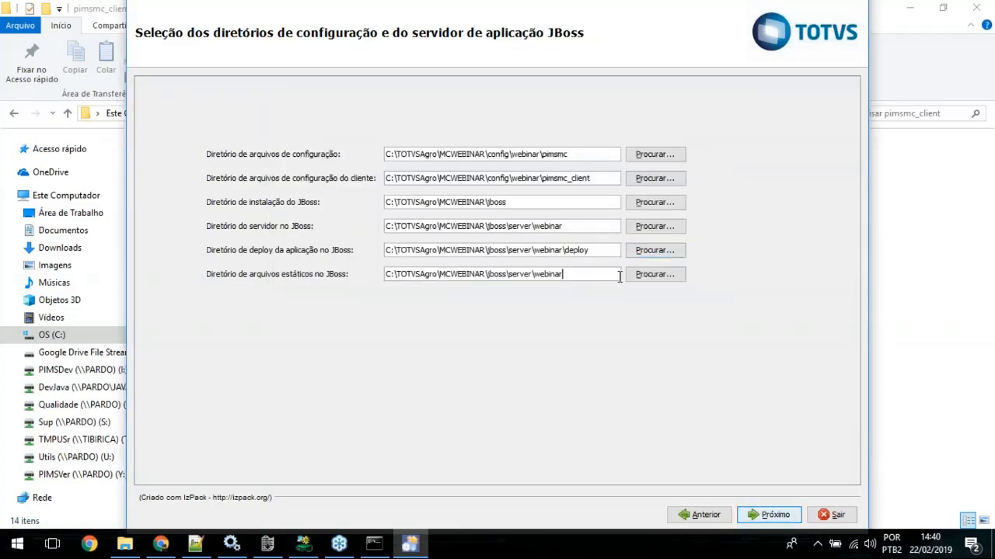
click(661, 276)
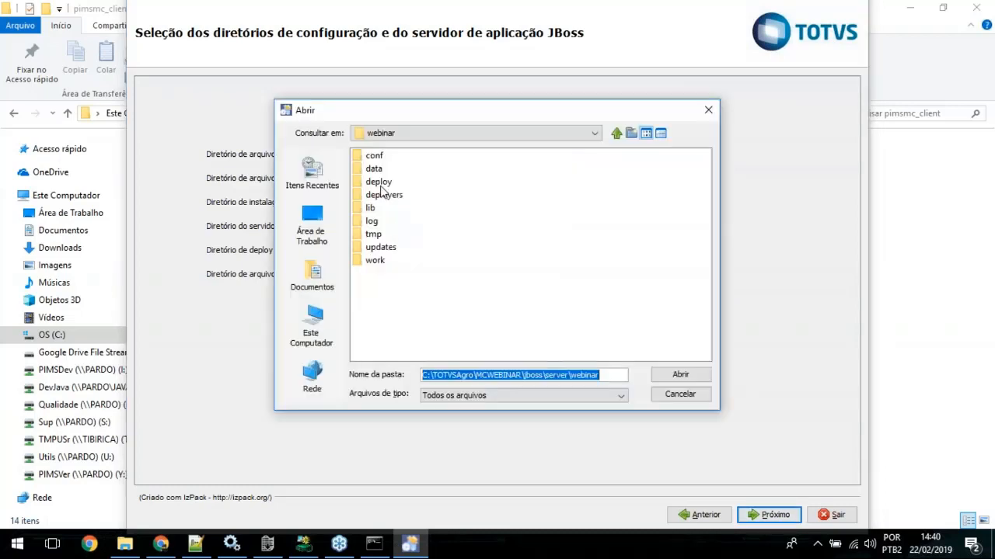
double_click(376, 182)
double_click(381, 209)
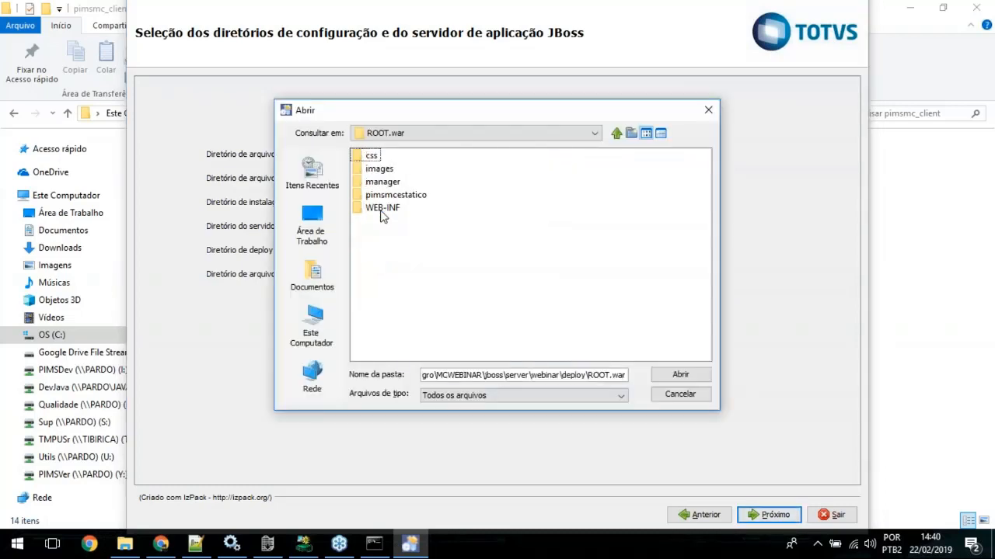
click(679, 375)
Step: Proceed to the operations selection and enable Configuração da base de dados alongside Configuração da aplicação, then continue
click(768, 514)
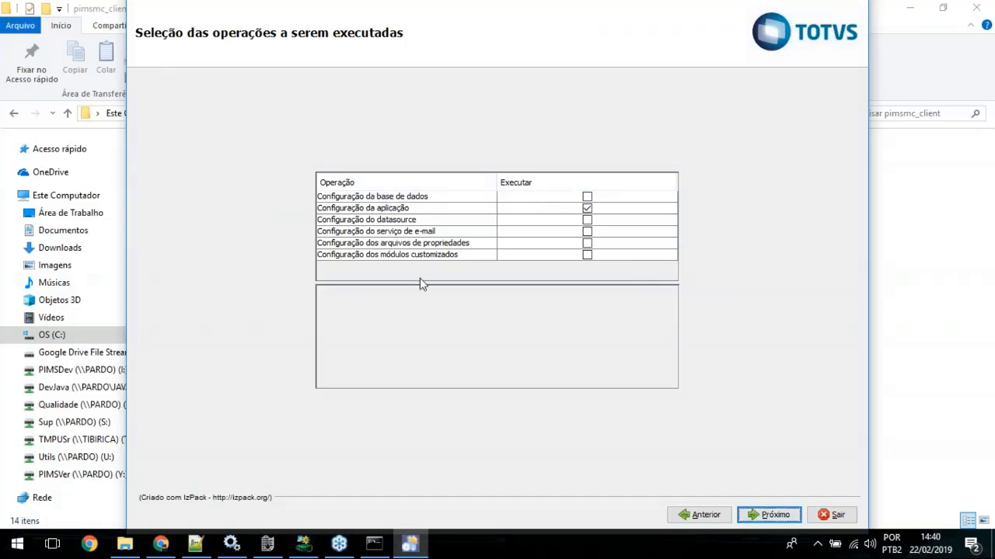
click(587, 197)
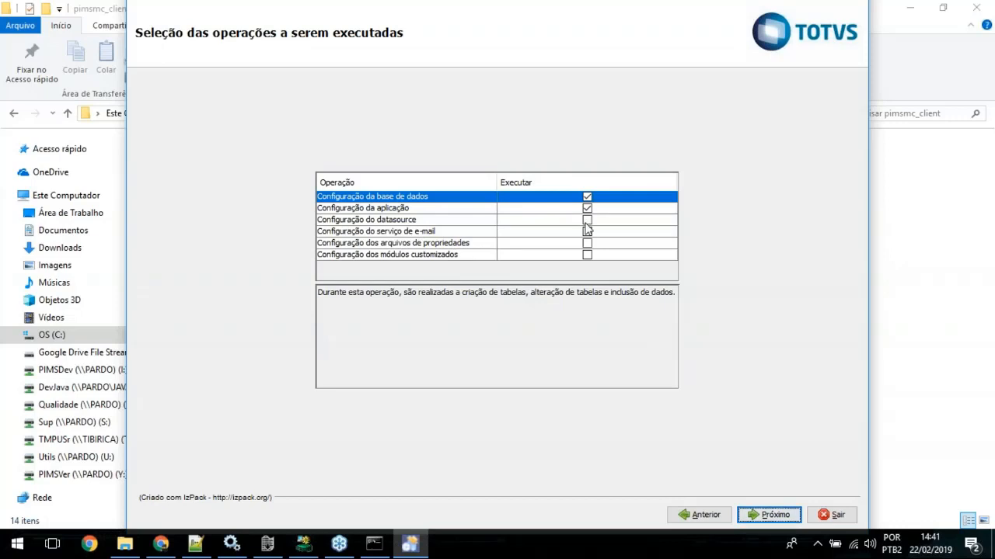
click(764, 516)
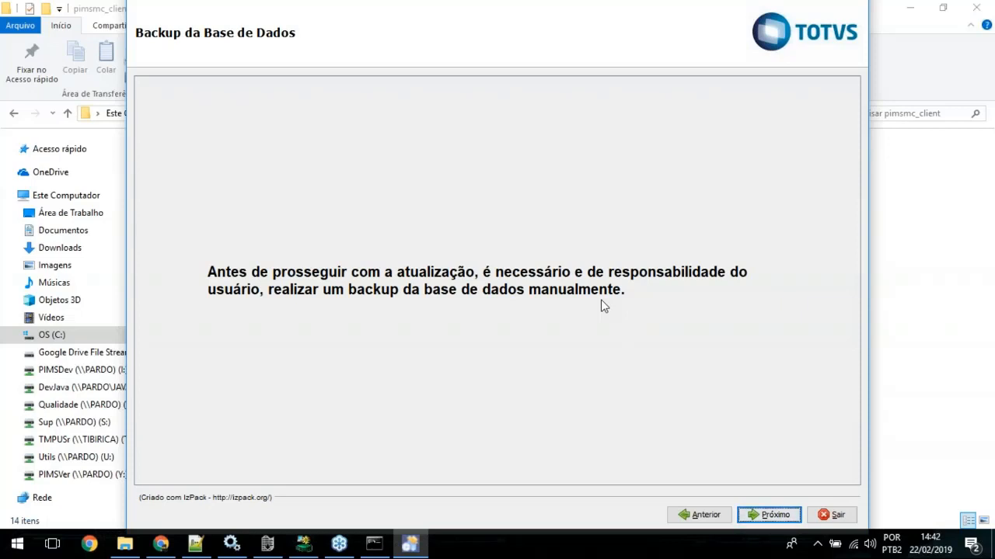
Step: Acknowledge the database backup notice, accept the existing Oracle connection settings and run the operations from the summary
click(767, 516)
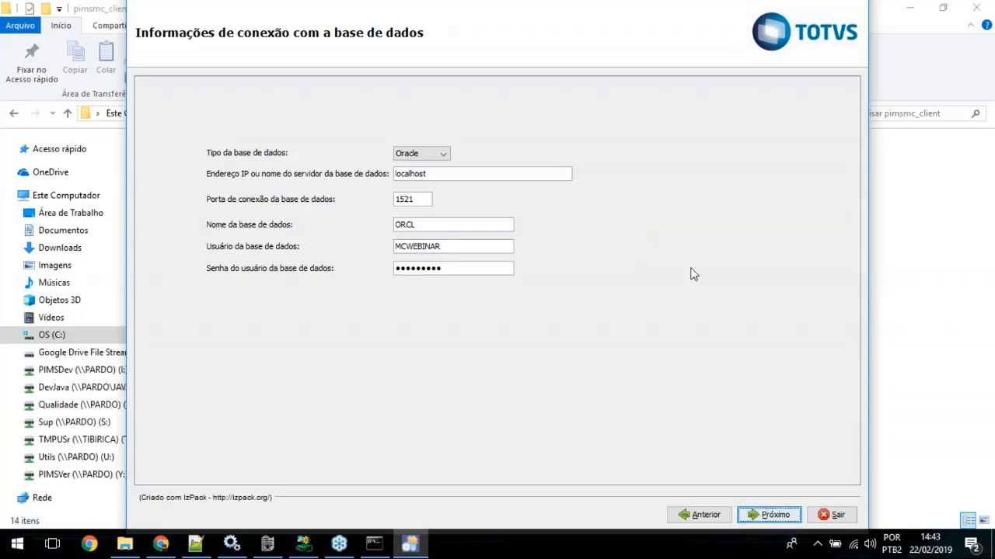
click(773, 515)
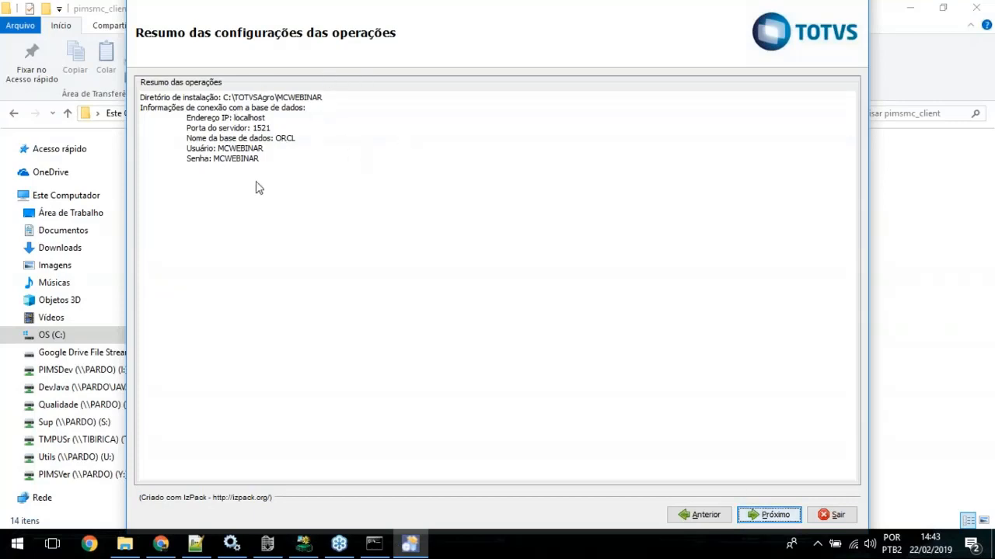
click(774, 515)
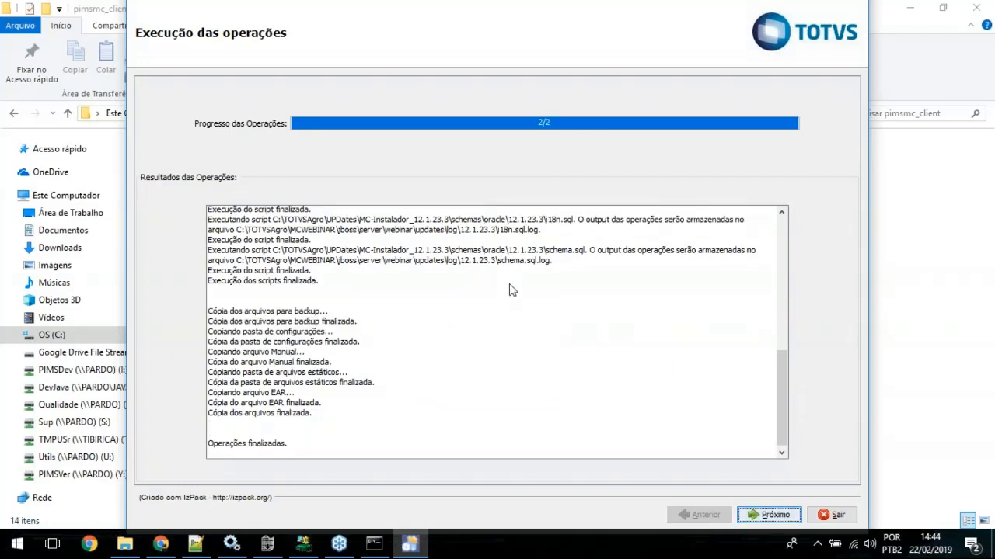
Step: Review the operation results log from beginning to end and continue to the release notes
click(783, 234)
click(785, 225)
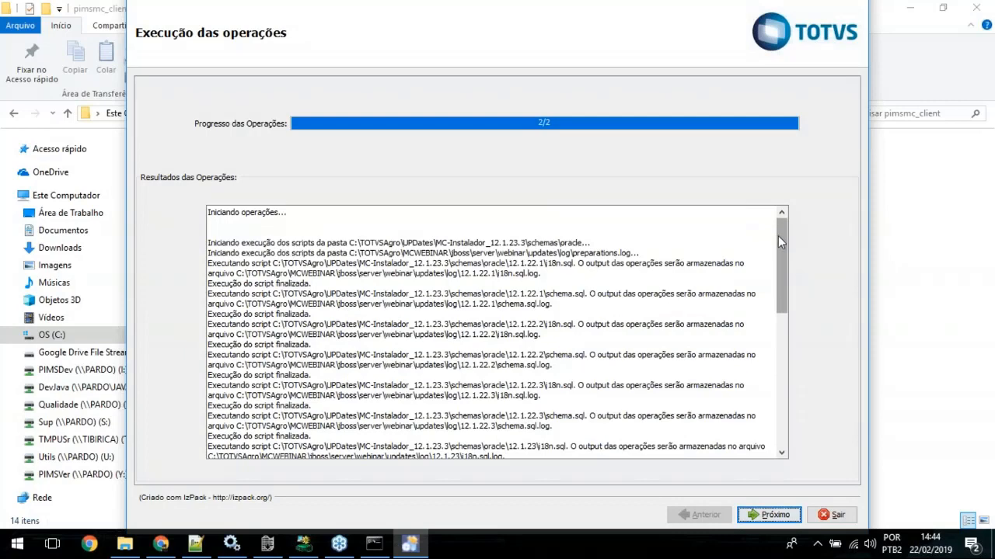
drag(780, 237, 780, 376)
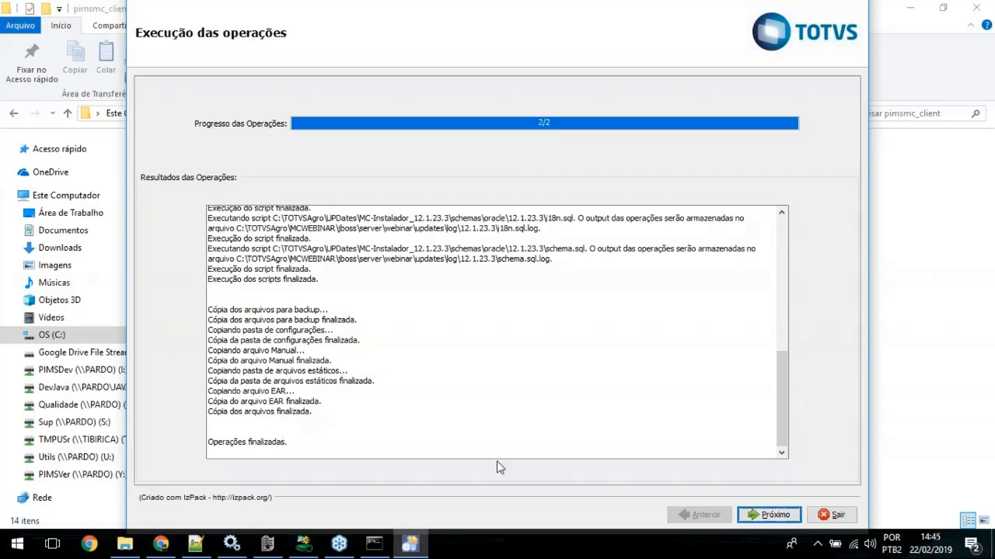
click(780, 519)
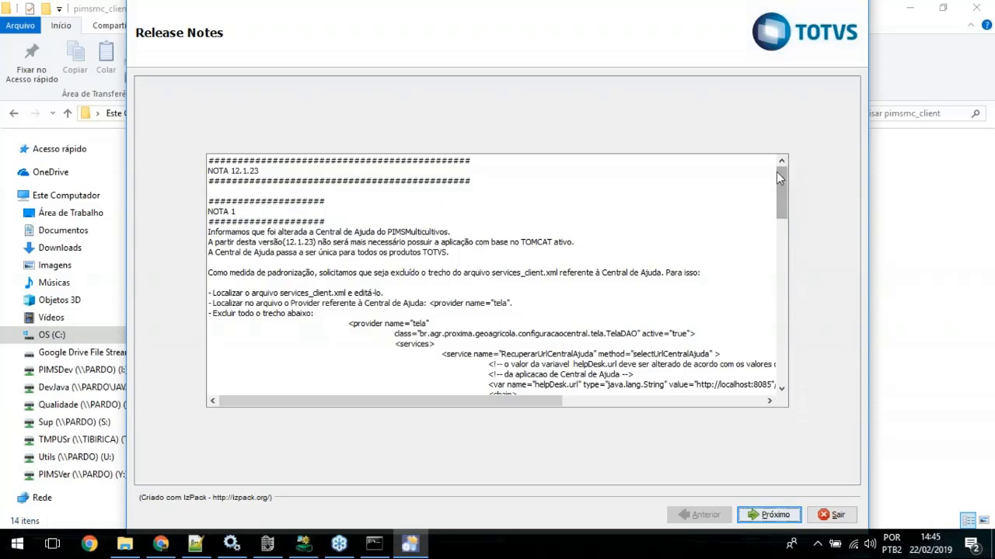
Step: Read through NOTA 1 and NOTA 2 of the 12.1.23 release notes, examining the required changes to services_client.xml
mouse_move(784, 185)
mouse_down()
mouse_move(784, 327)
mouse_move(784, 175)
mouse_move(782, 338)
mouse_move(795, 225)
mouse_move(787, 173)
mouse_up()
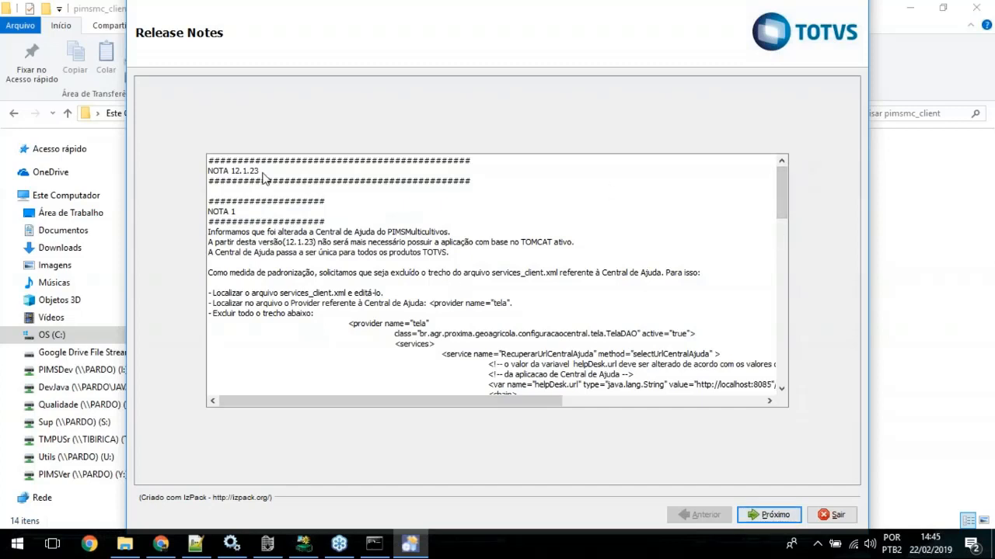
drag(208, 181, 249, 181)
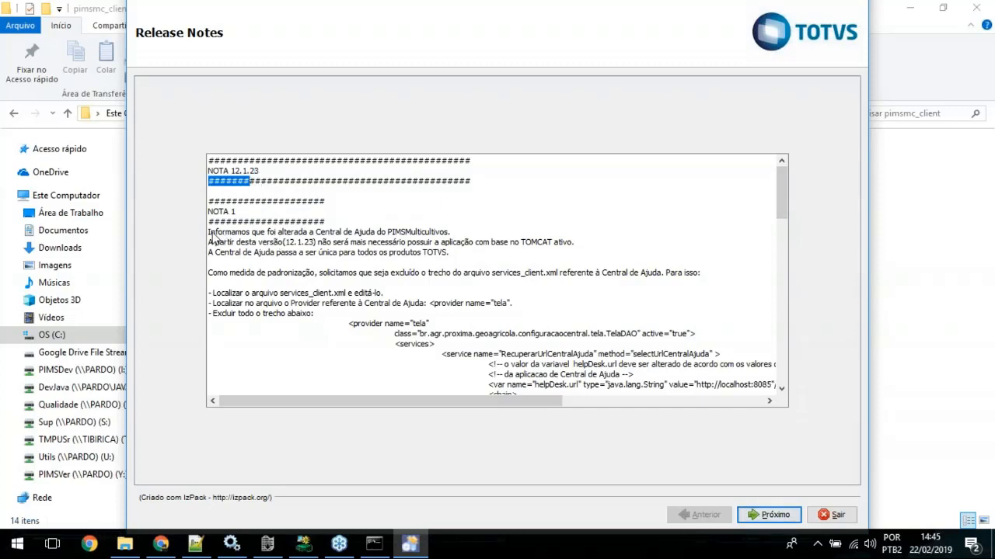
drag(210, 233, 624, 294)
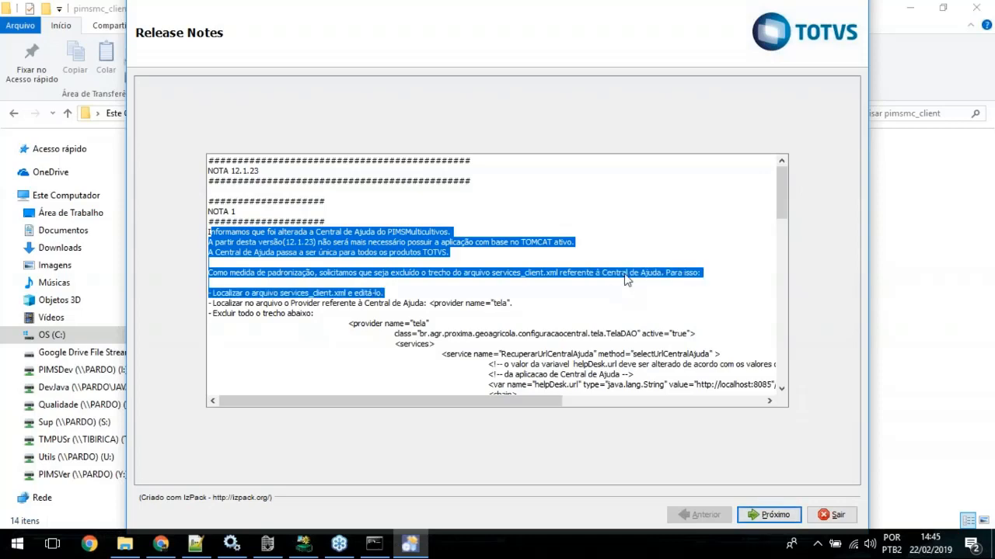
scroll(627, 280, down, 7)
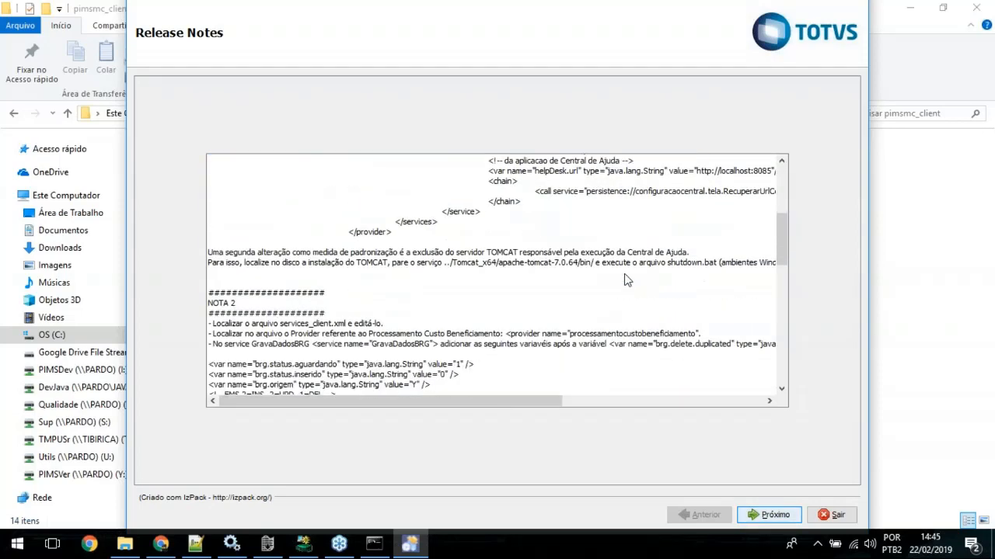
scroll(626, 280, down, 5)
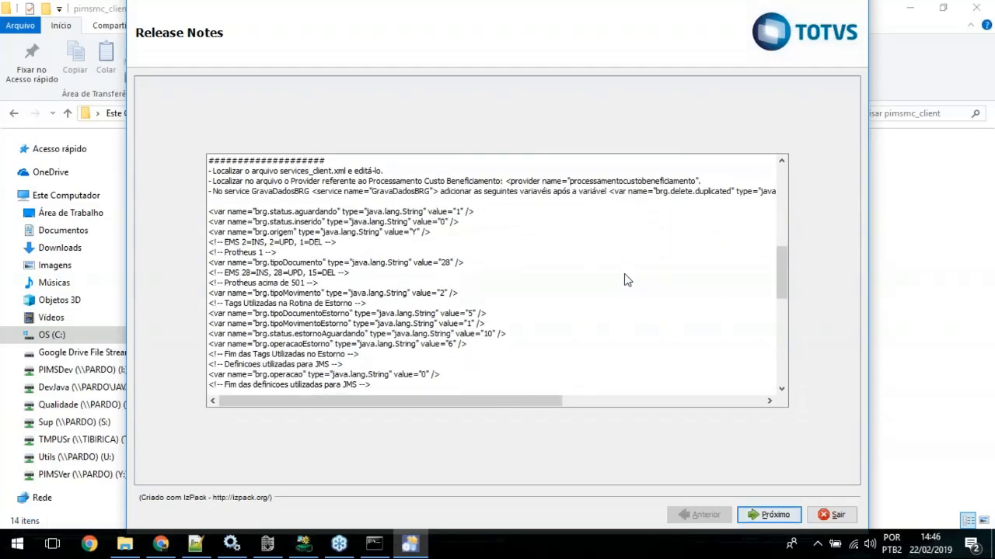
scroll(626, 280, up, 1)
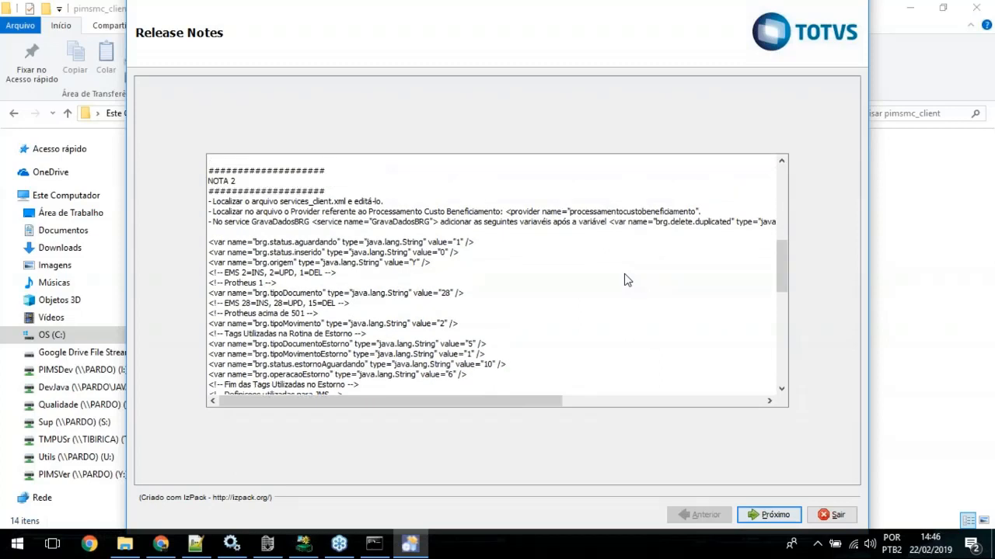
scroll(566, 329, up, 1)
scroll(567, 328, down, 1)
scroll(566, 328, down, 1)
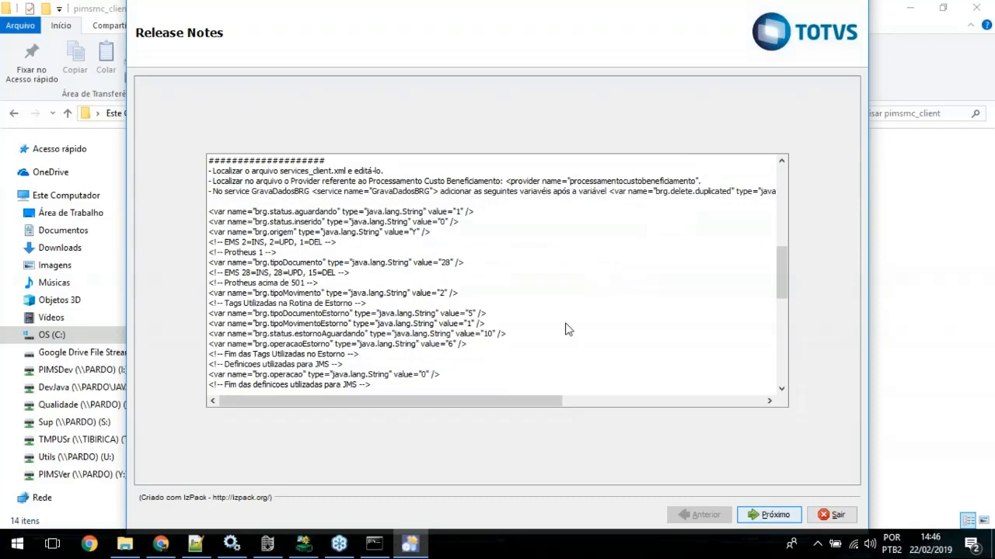
scroll(566, 329, down, 2)
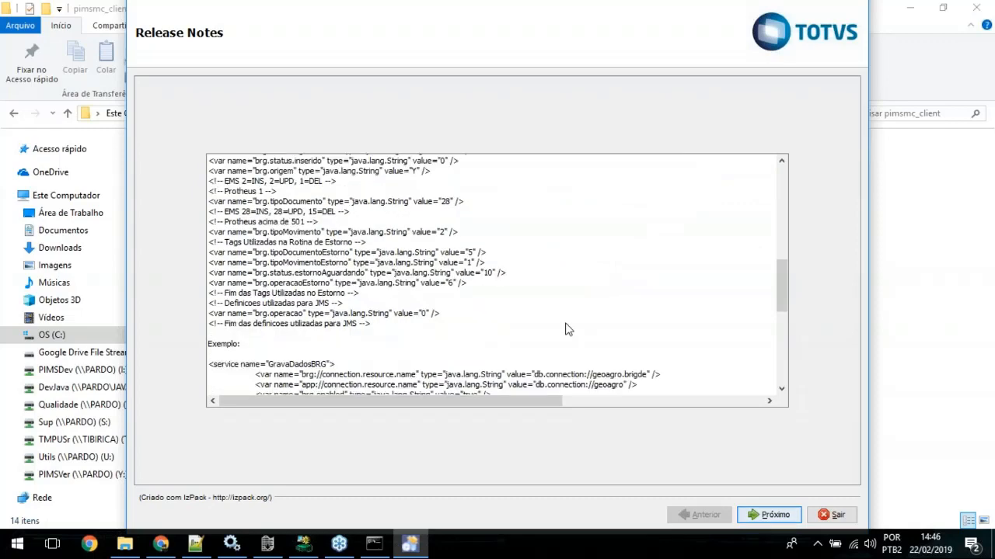
scroll(566, 329, down, 11)
click(783, 251)
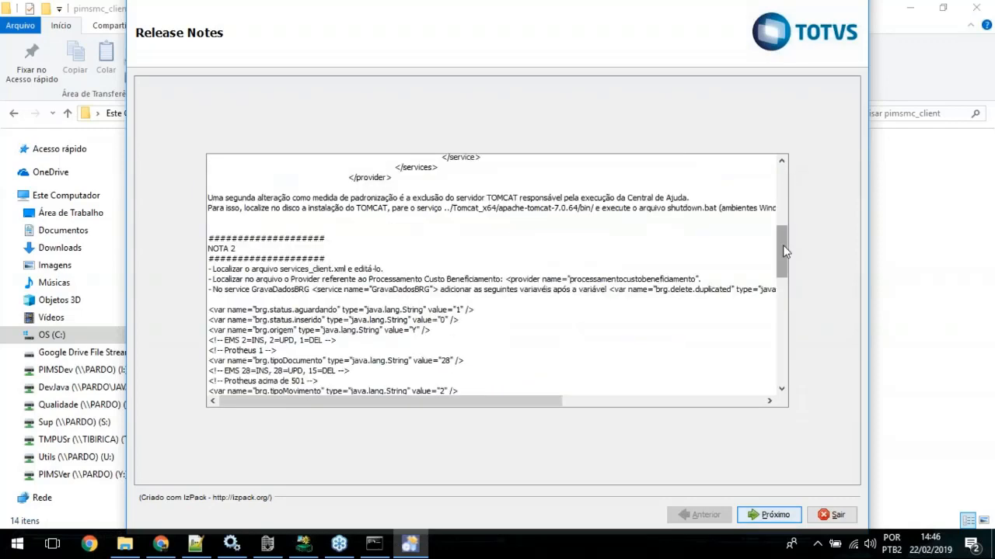
drag(783, 246, 781, 358)
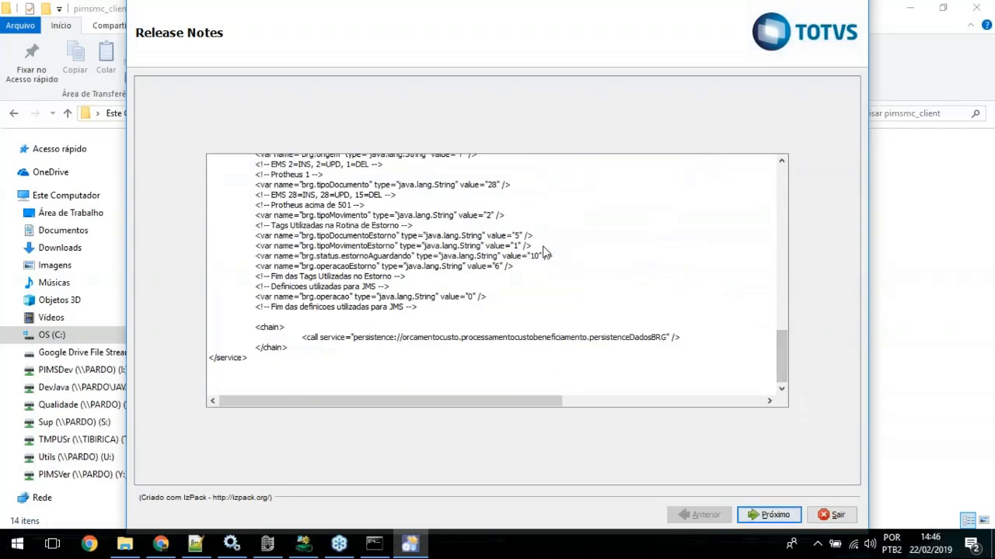
Step: Go over the release notes once more from NOTA 1 to the final service example, continue and finish the installer
scroll(742, 163, up, 10)
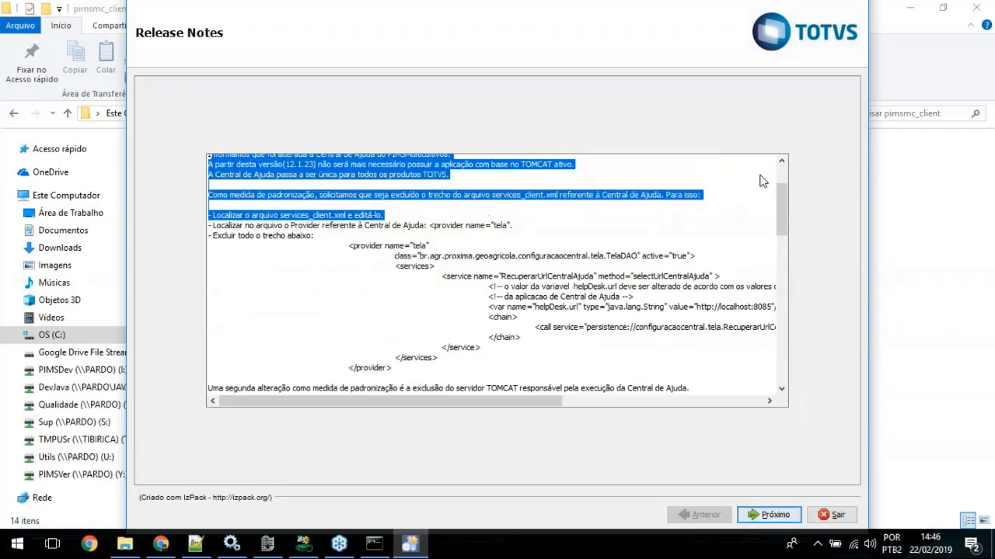
click(655, 200)
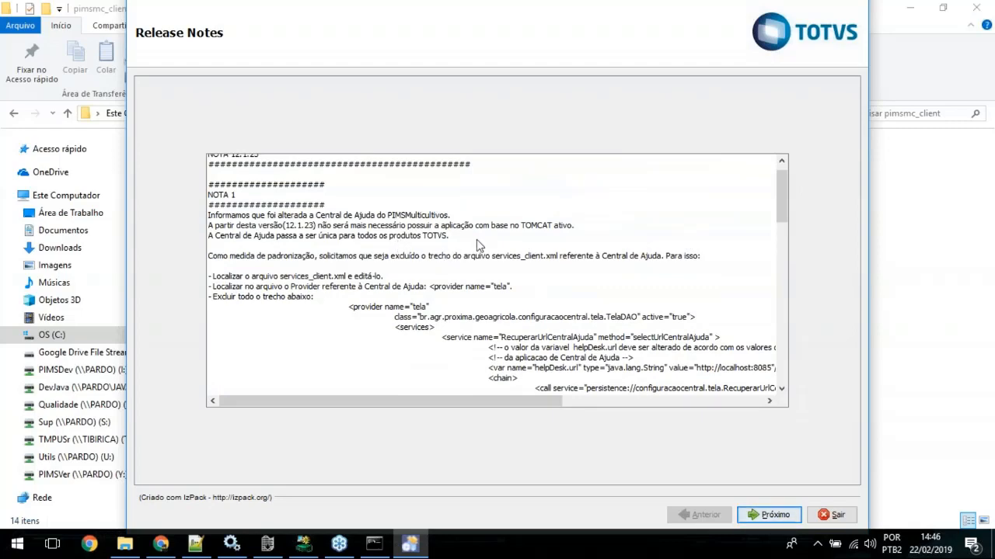
scroll(478, 245, down, 12)
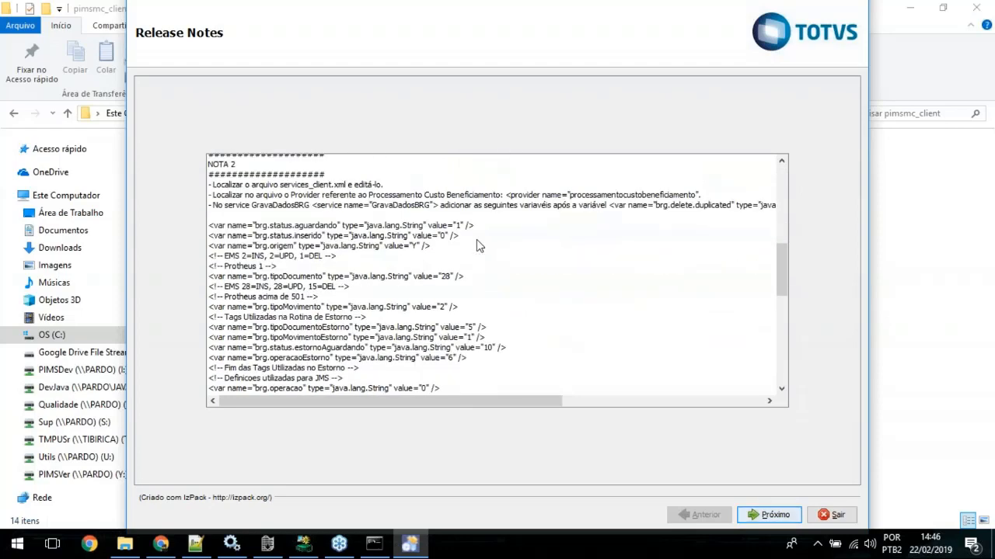
scroll(477, 245, down, 8)
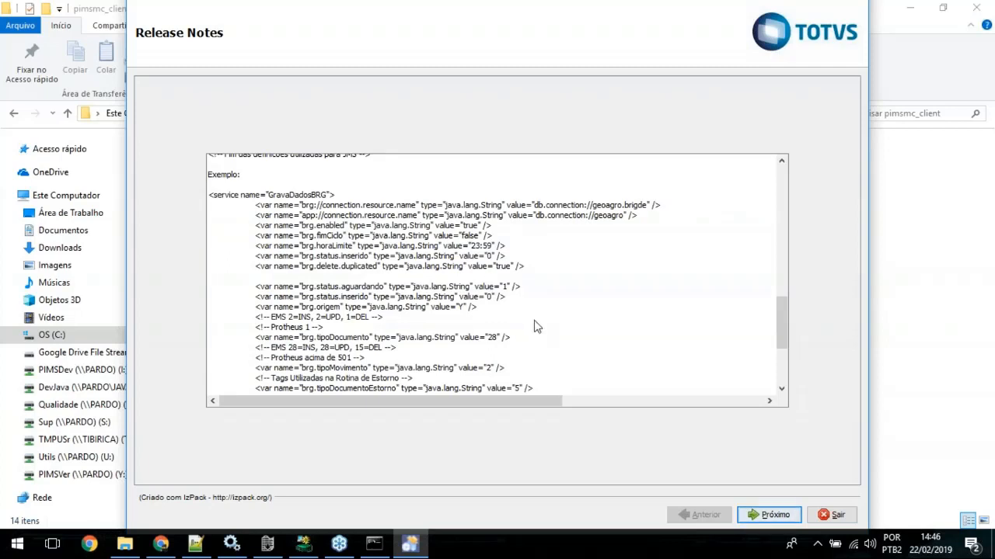
scroll(534, 326, down, 3)
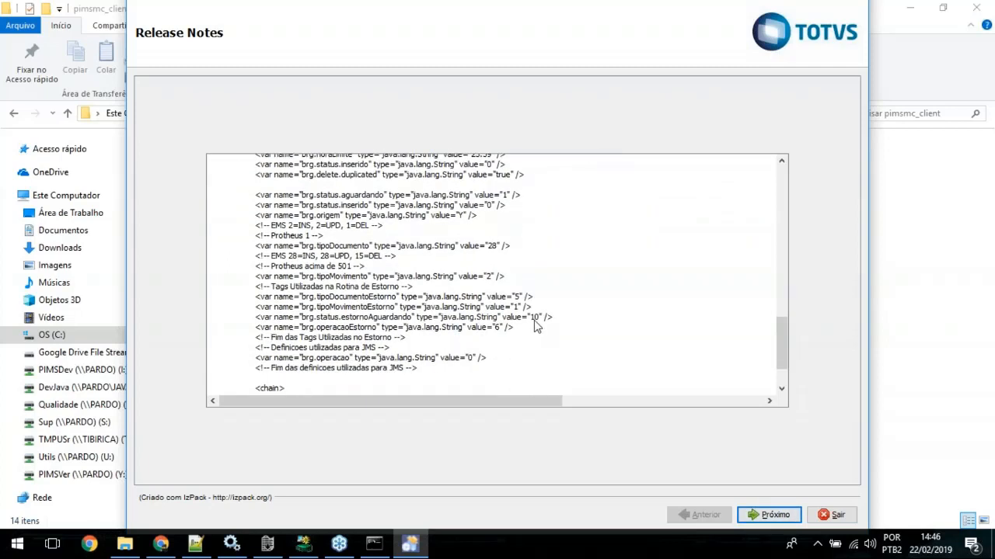
scroll(534, 326, down, 3)
click(771, 515)
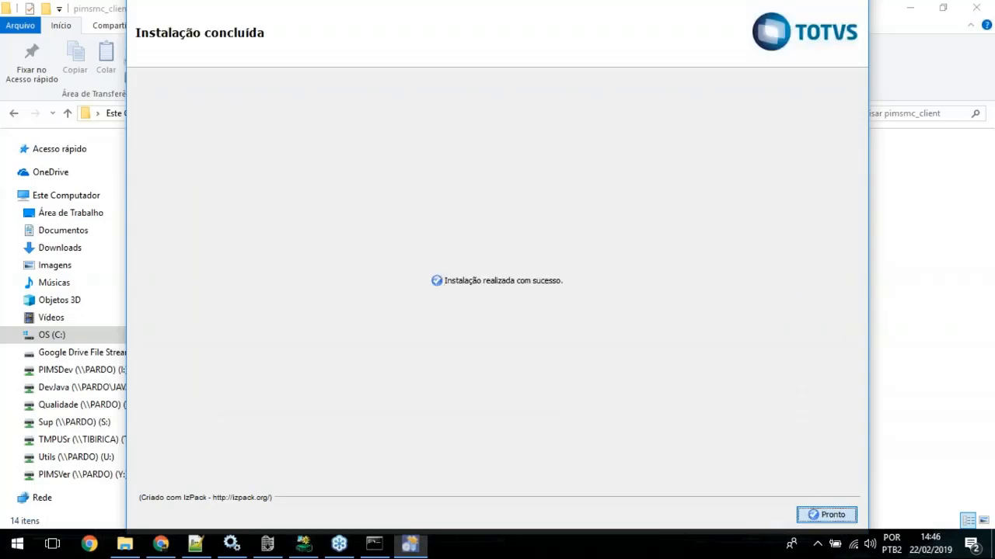
click(840, 515)
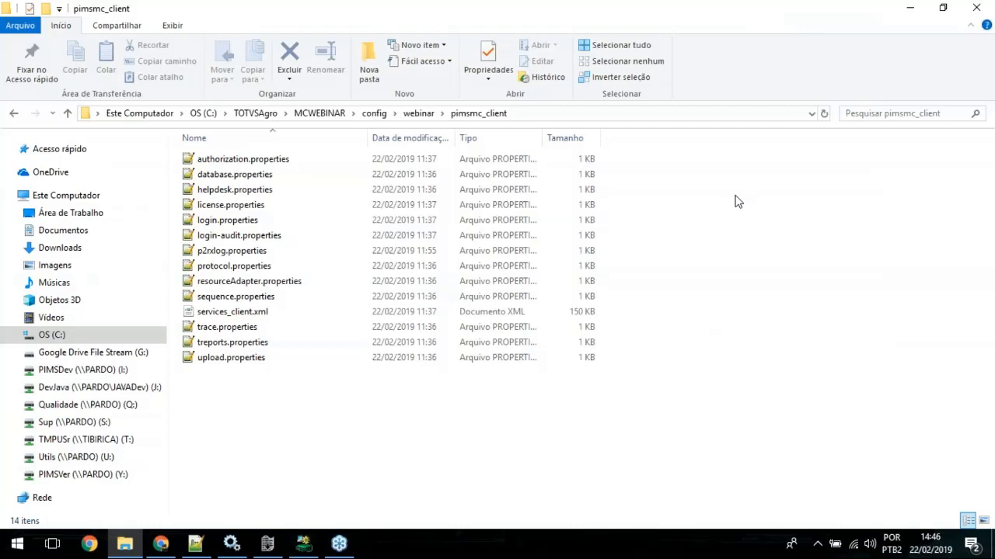
Step: Browse to MCWEBINAR\jboss\server\webinar\updates and inspect the contents of its backup folder, returning to updates
click(327, 114)
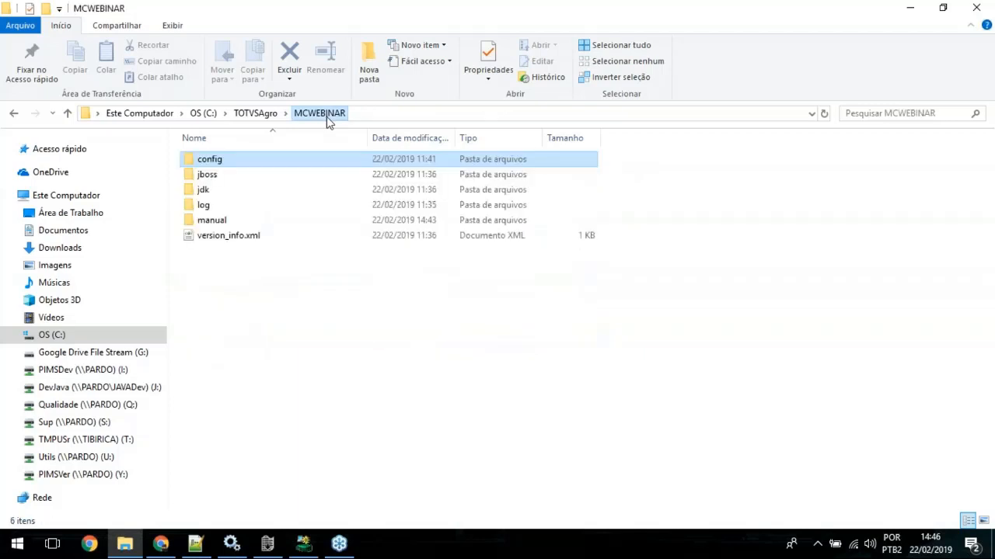
click(216, 161)
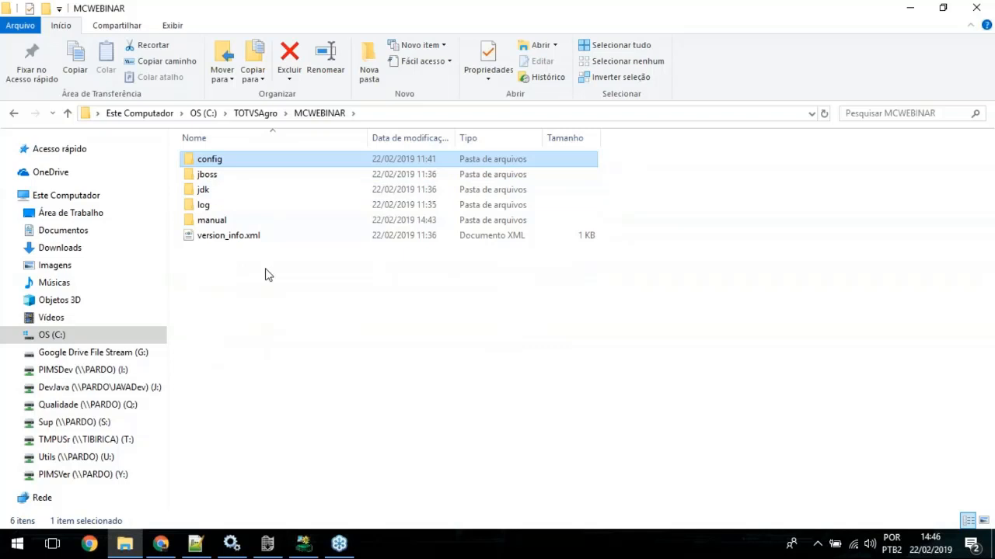
click(208, 175)
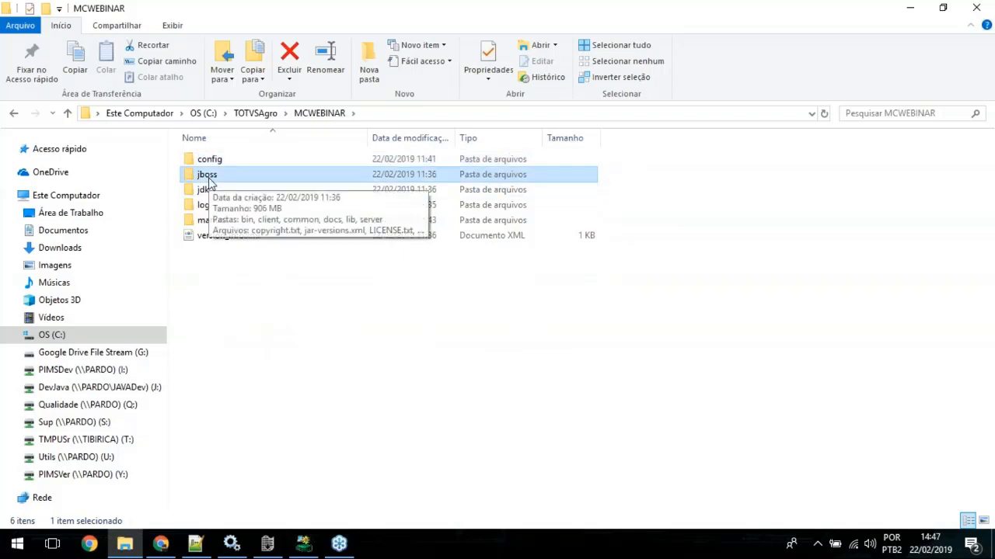
double_click(208, 175)
click(210, 234)
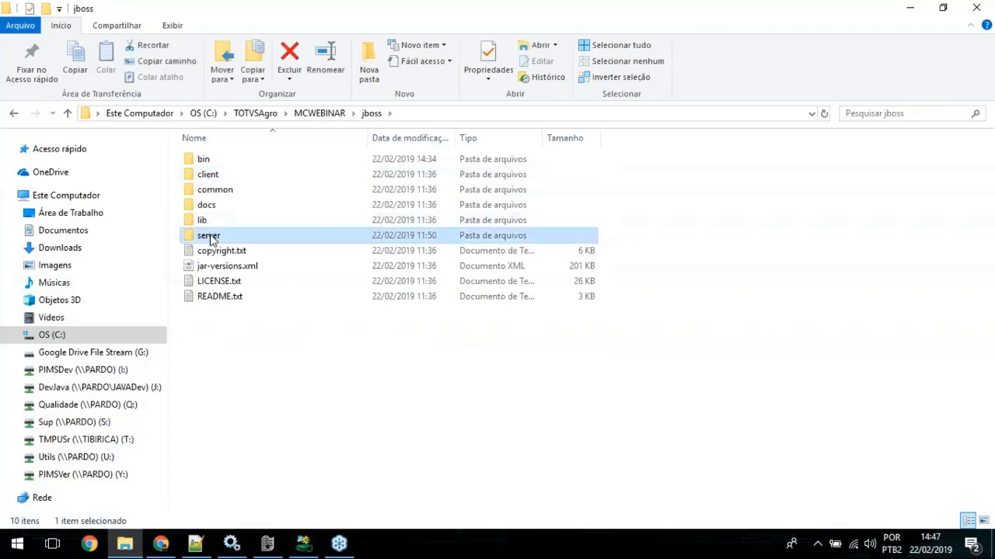
double_click(211, 234)
double_click(206, 158)
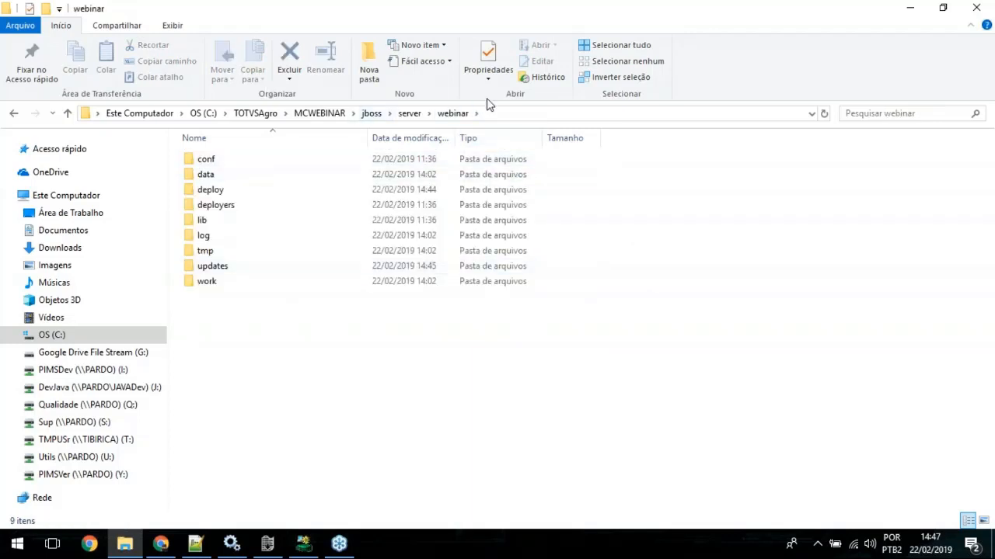
double_click(220, 268)
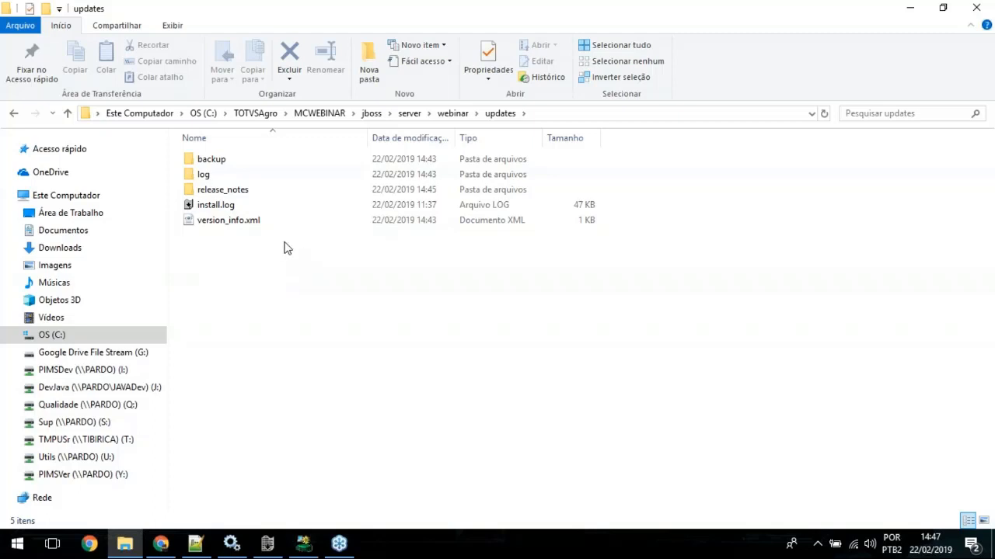
double_click(215, 168)
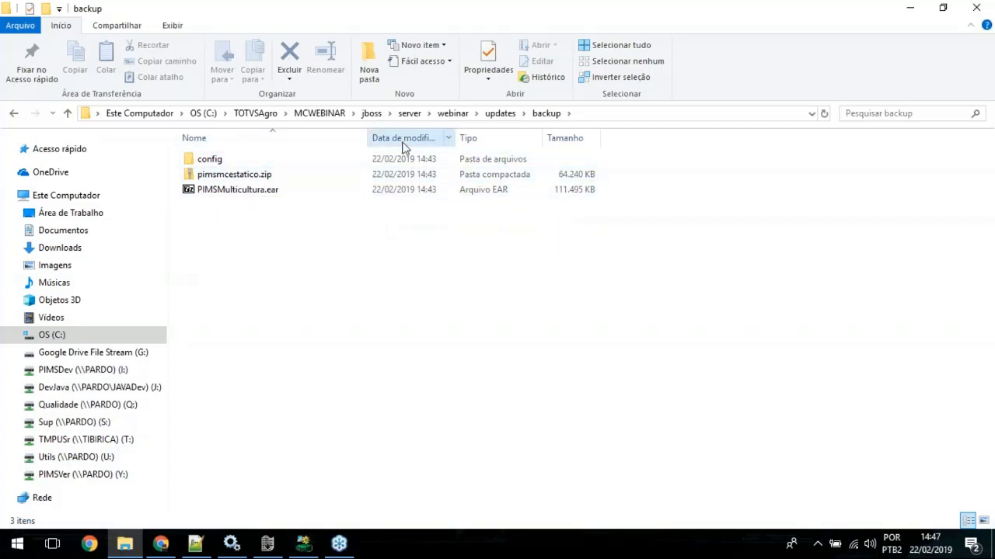
click(499, 114)
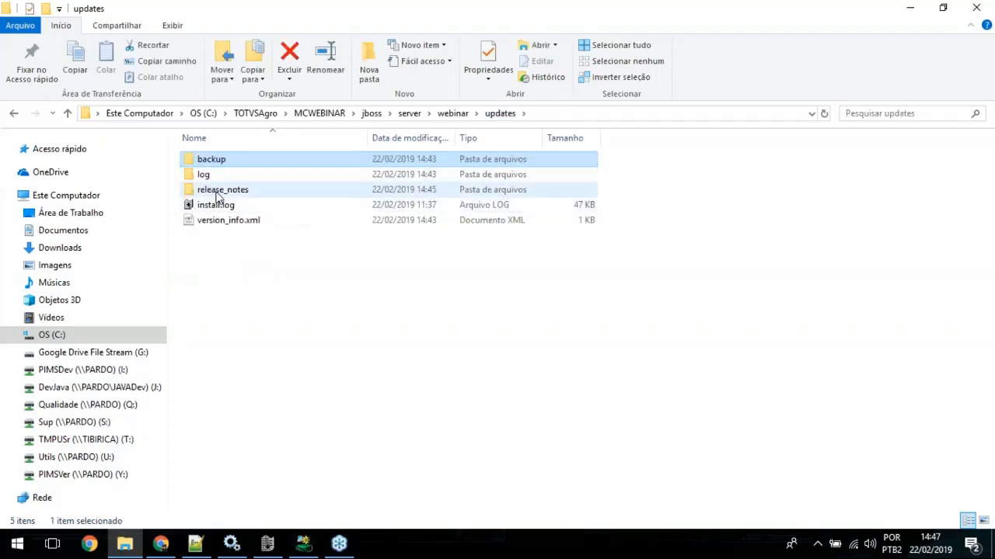
Step: Open the 12.1.23.3.txt file from the release_notes\12.1.23.3 folder in Notepad++
mouse_move(218, 197)
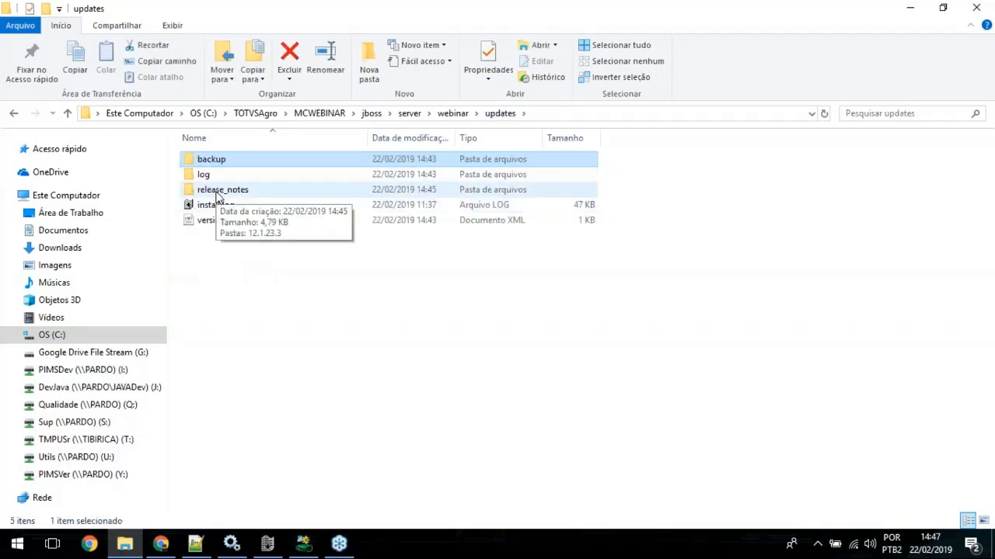
double_click(217, 197)
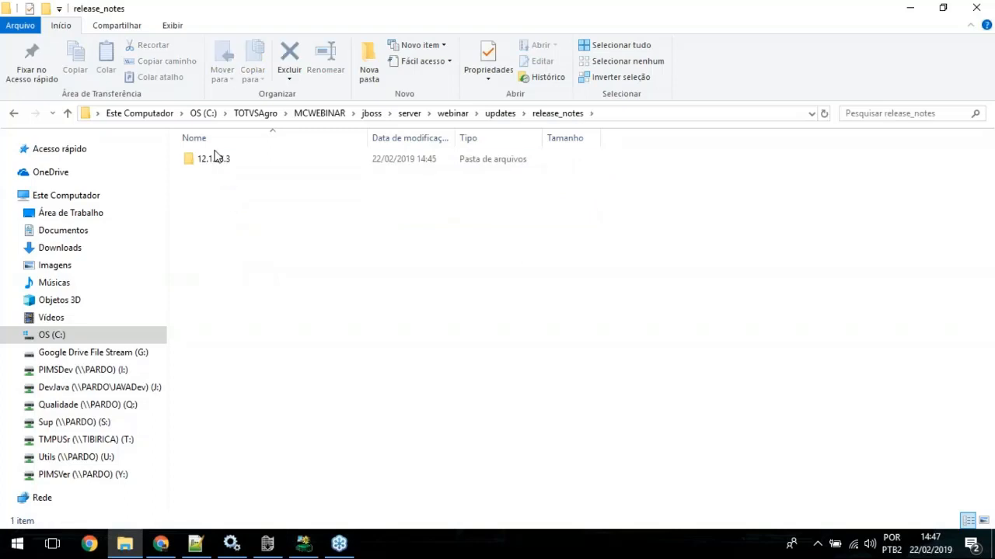
double_click(215, 160)
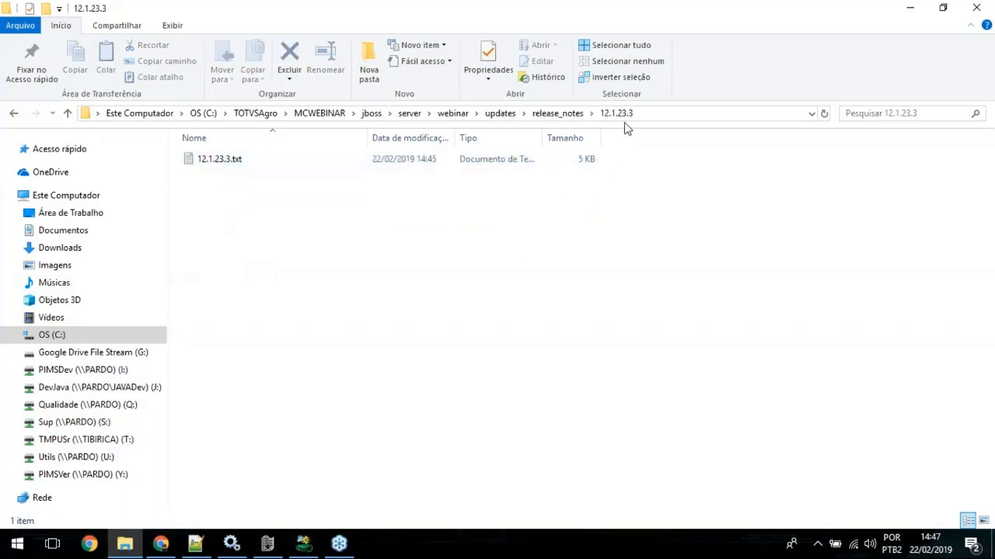
click(230, 164)
right_click(230, 164)
click(292, 251)
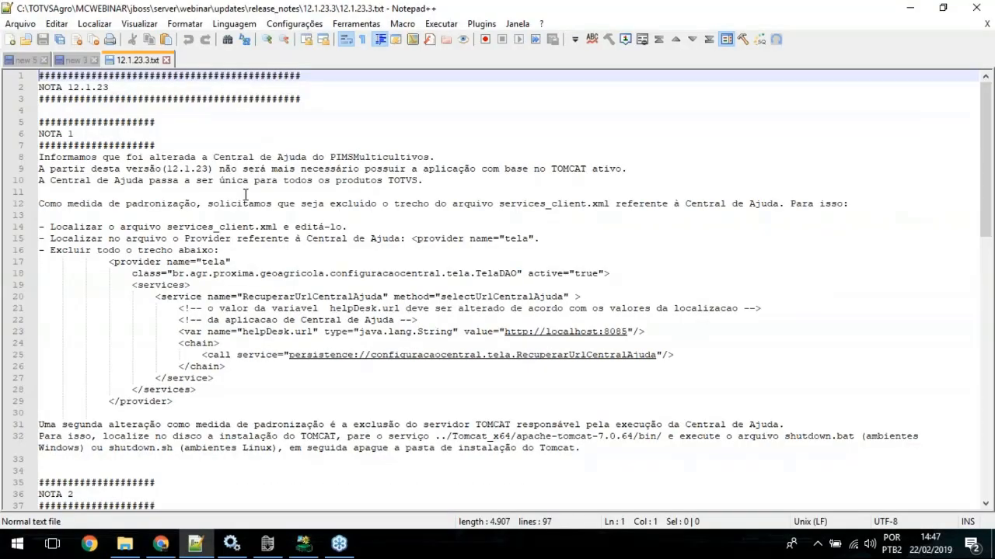
Step: Skim 12.1.23.3.txt to the end and back, close the file, minimize Notepad++ and return to the updates folder
scroll(273, 247, down, 1)
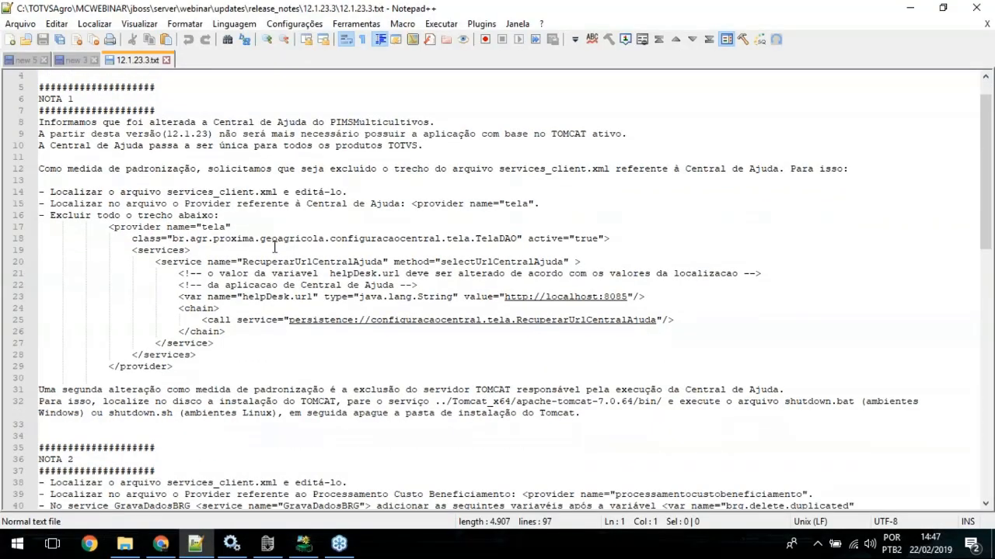
scroll(273, 247, down, 19)
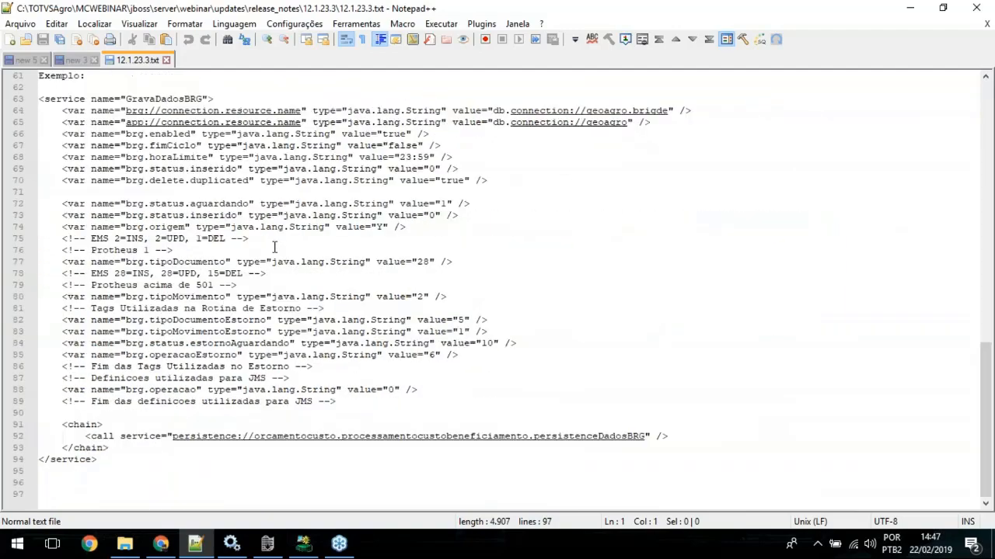
scroll(274, 247, up, 8)
scroll(274, 247, up, 7)
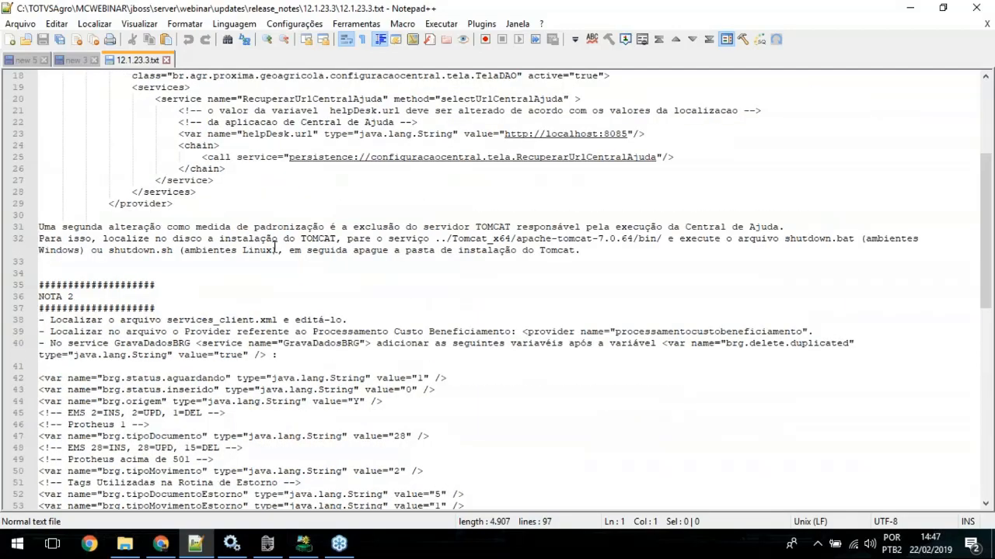
scroll(274, 247, up, 6)
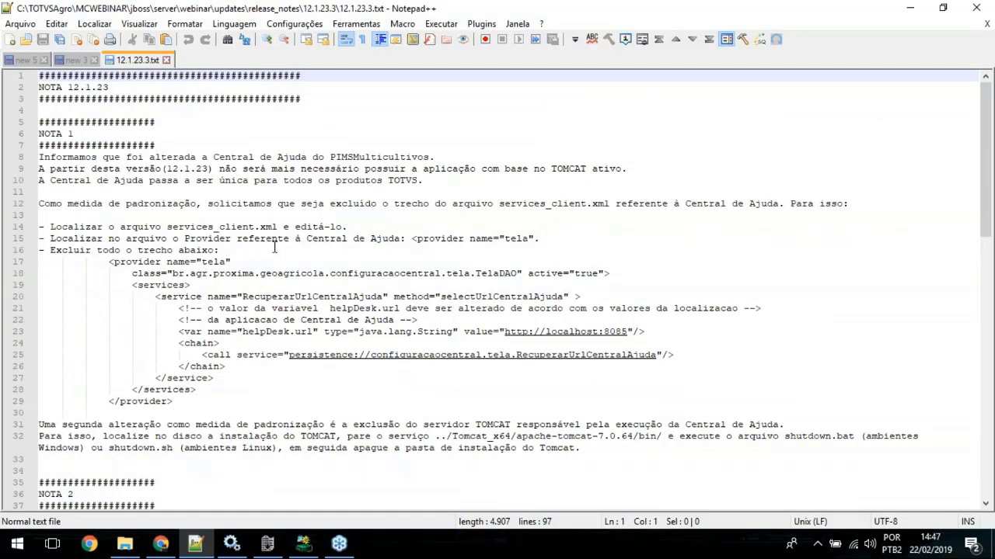
middle_click(142, 60)
click(910, 8)
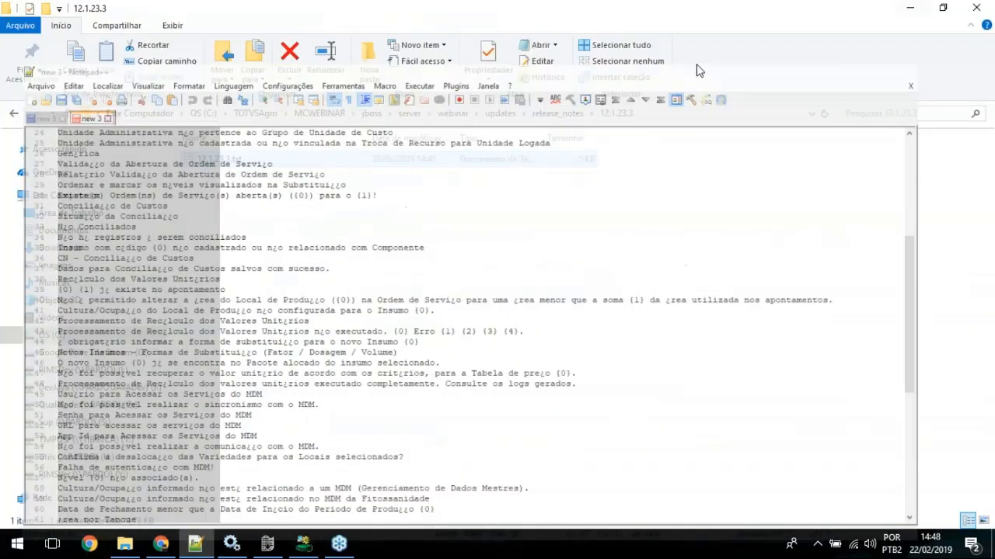
click(497, 115)
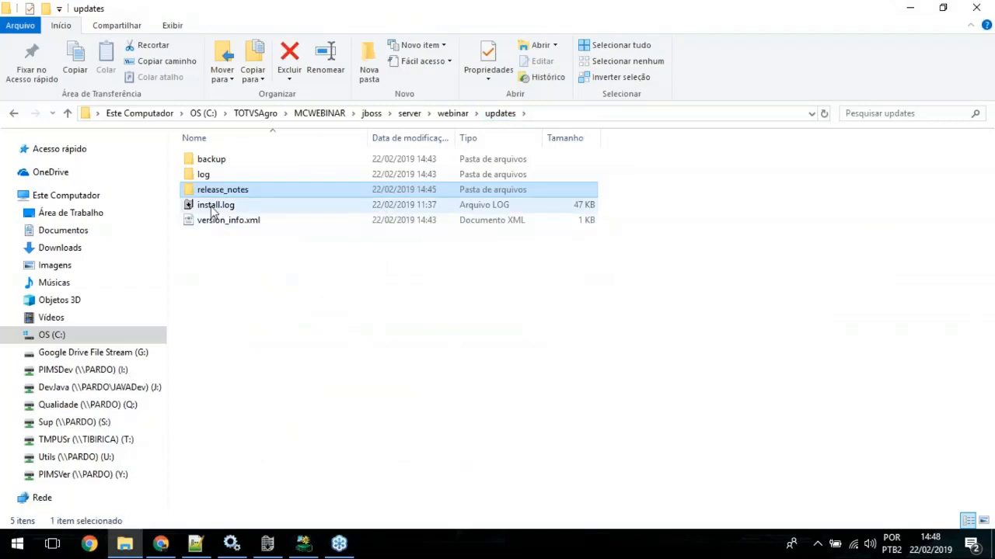
Step: Open install.log from the updates folder in Notepad++ and skim it down to the 12.1.22 schema.sql script entry at line 275
click(211, 208)
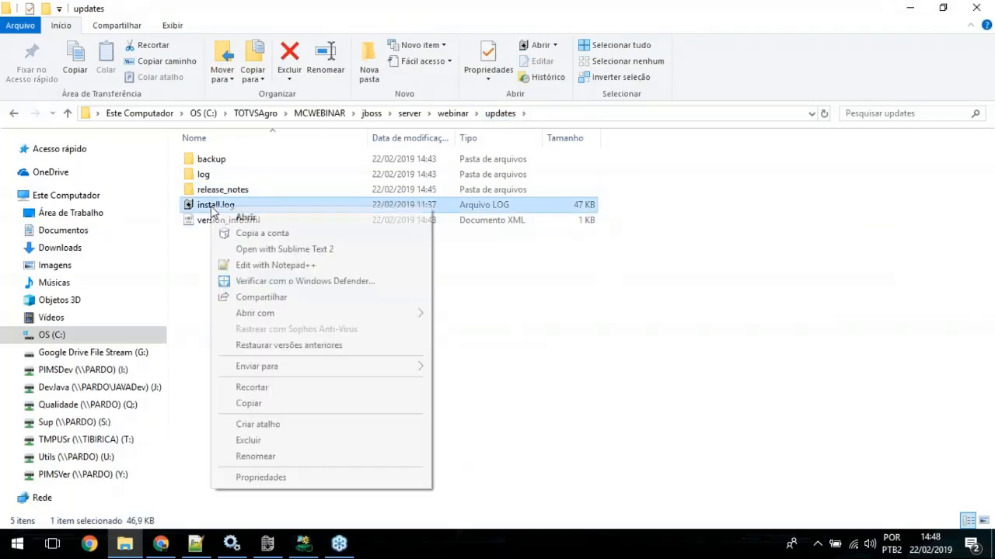
right_click(211, 208)
click(251, 267)
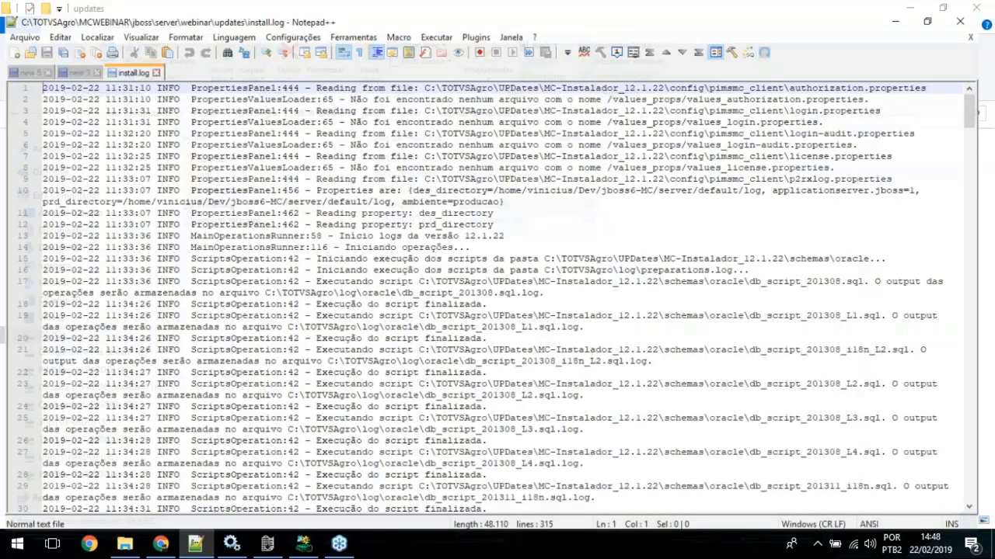
scroll(415, 151, down, 7)
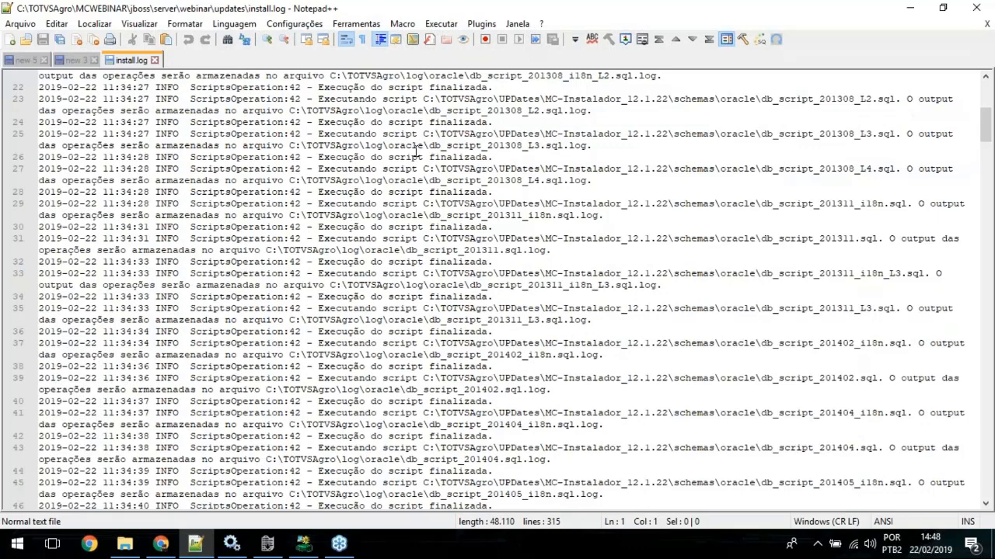
scroll(416, 151, down, 20)
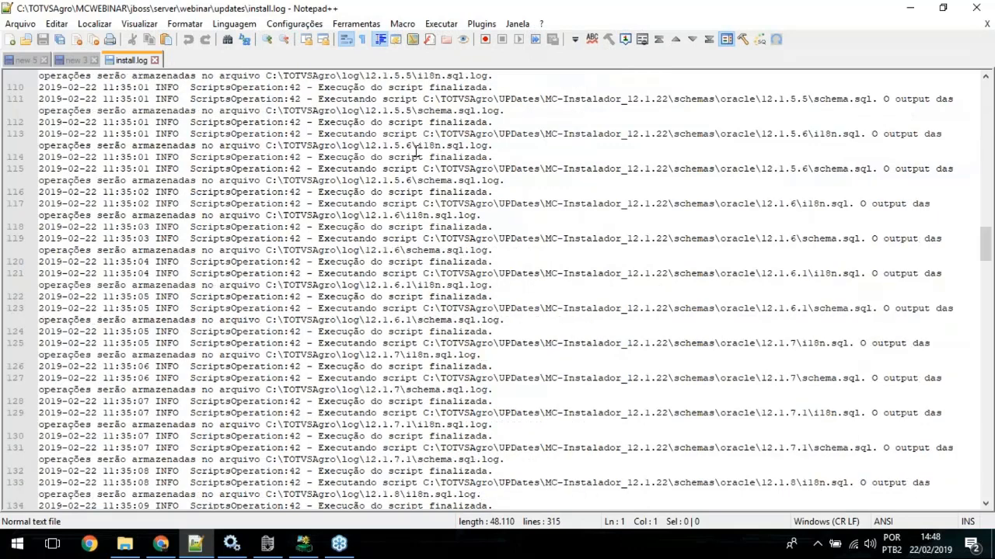
drag(984, 245, 985, 446)
click(664, 448)
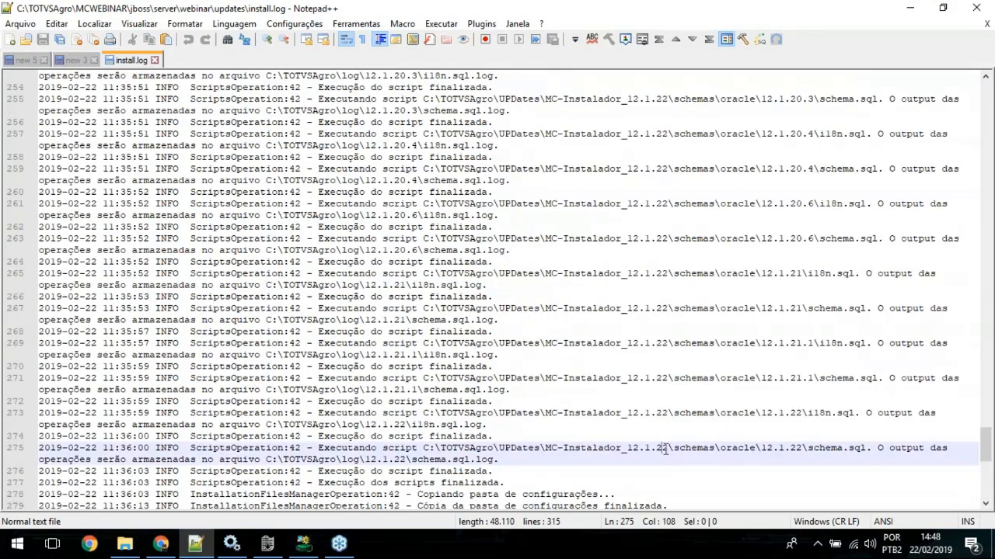
Step: Highlight the MC-Instalador_12.1.22 path in line 275, review the file-copy entries below, then close install.log and return to the updates folder
drag(664, 449, 657, 449)
drag(656, 449, 540, 449)
scroll(638, 454, down, 1)
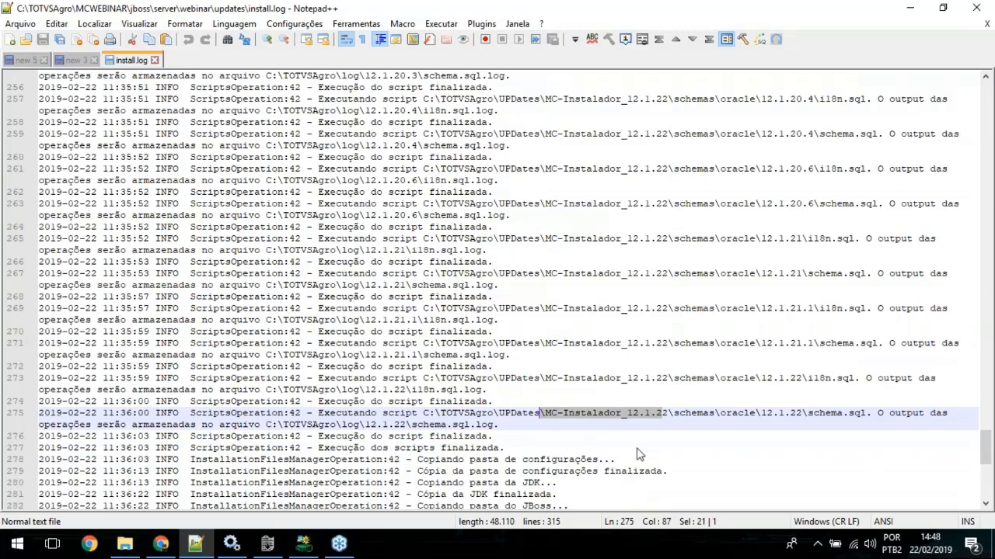
scroll(637, 454, down, 3)
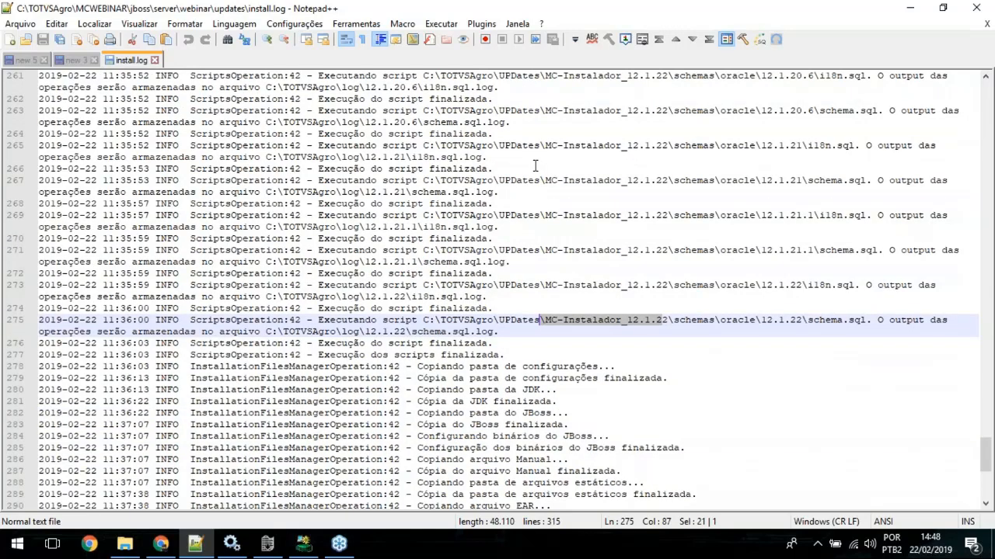
click(155, 60)
click(977, 9)
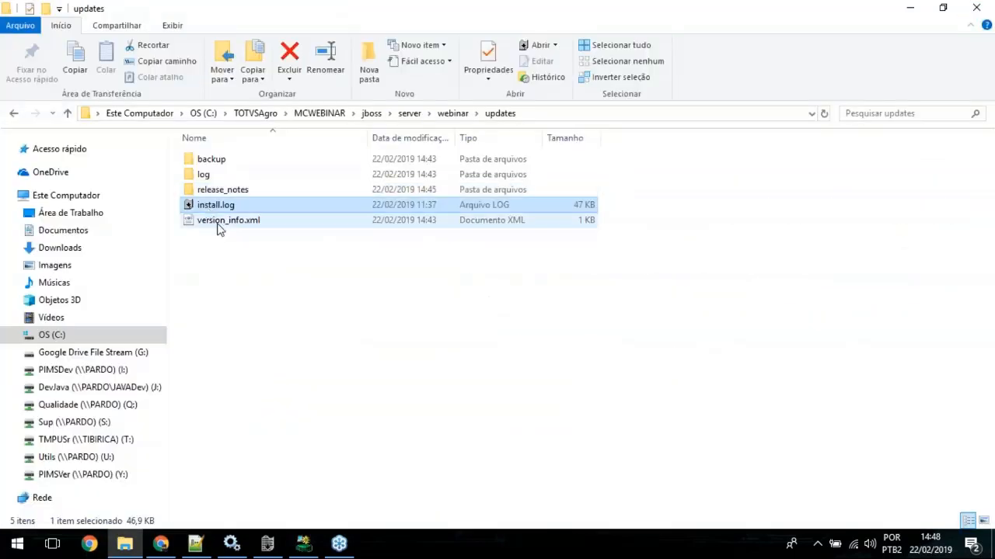
Step: Open version_info.xml in Notepad++, check the dbReleaseVersion and releaseVersion values, then close it and return to the updates folder
click(220, 223)
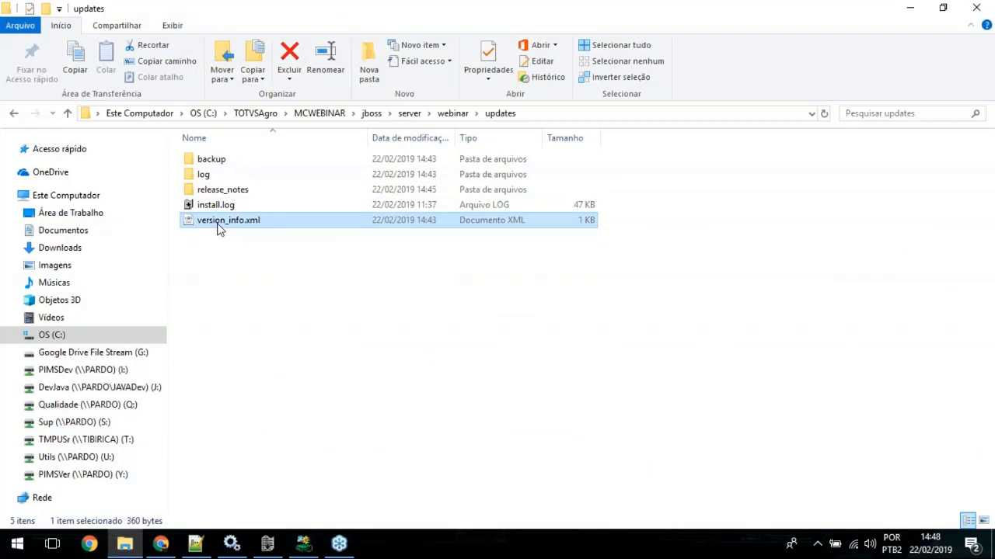
right_click(219, 227)
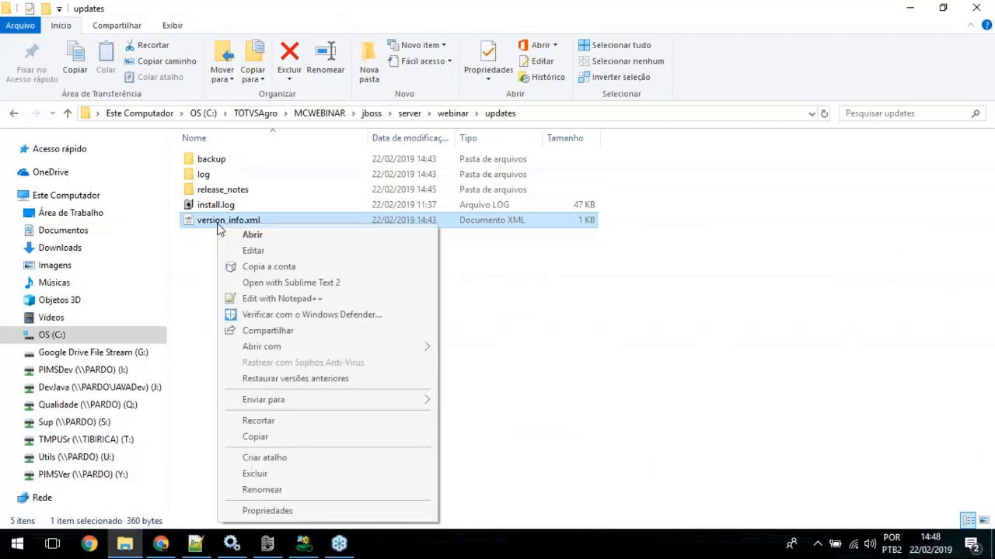
click(282, 299)
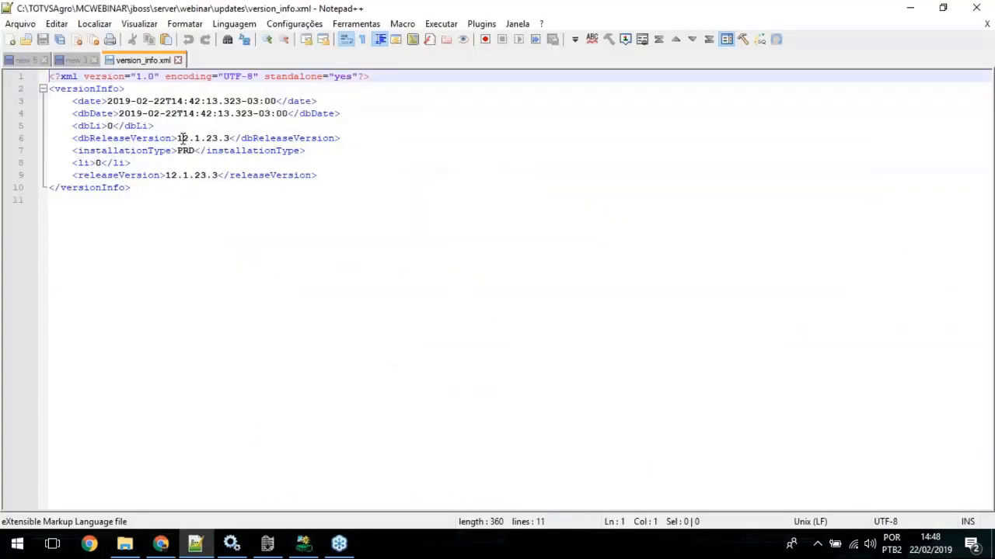
click(177, 137)
drag(177, 138, 230, 138)
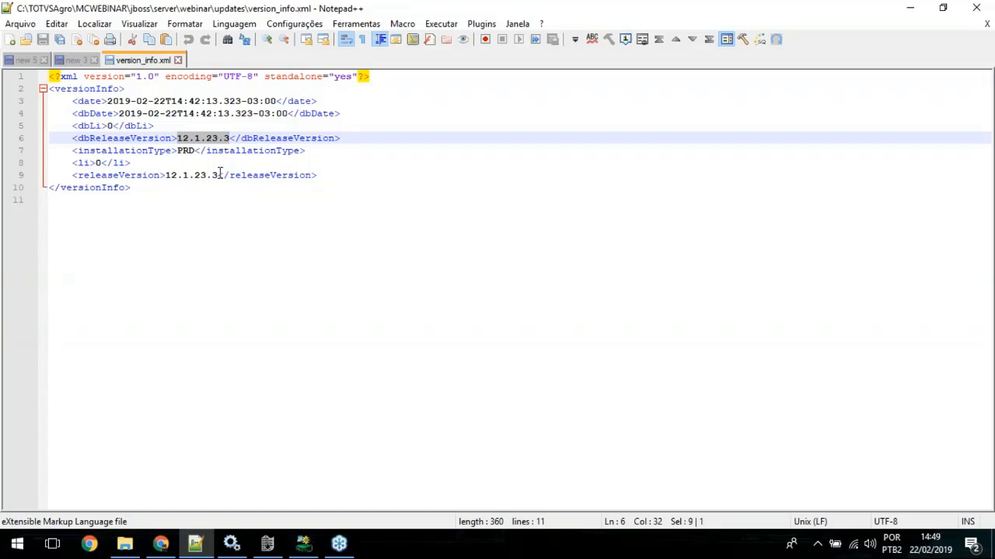
drag(218, 175, 165, 174)
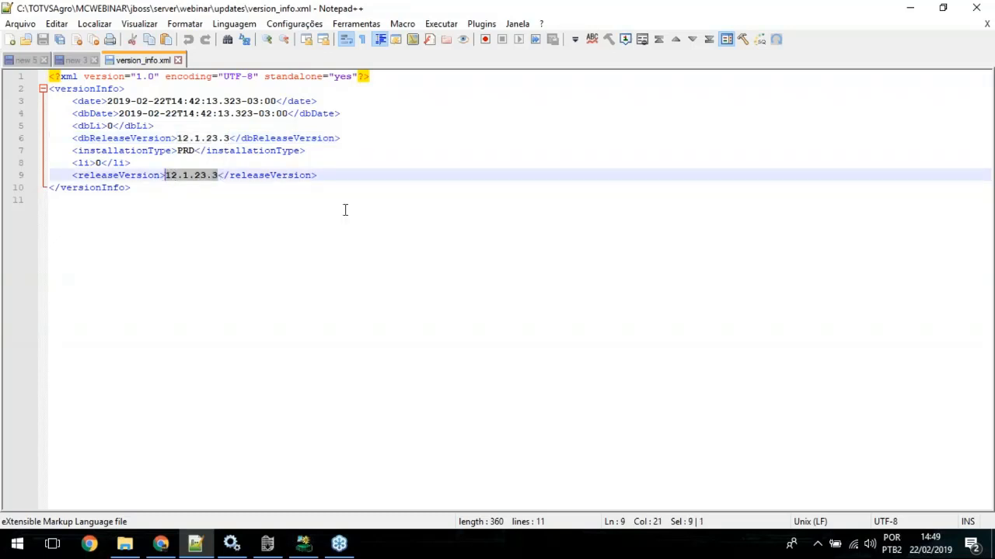
click(261, 220)
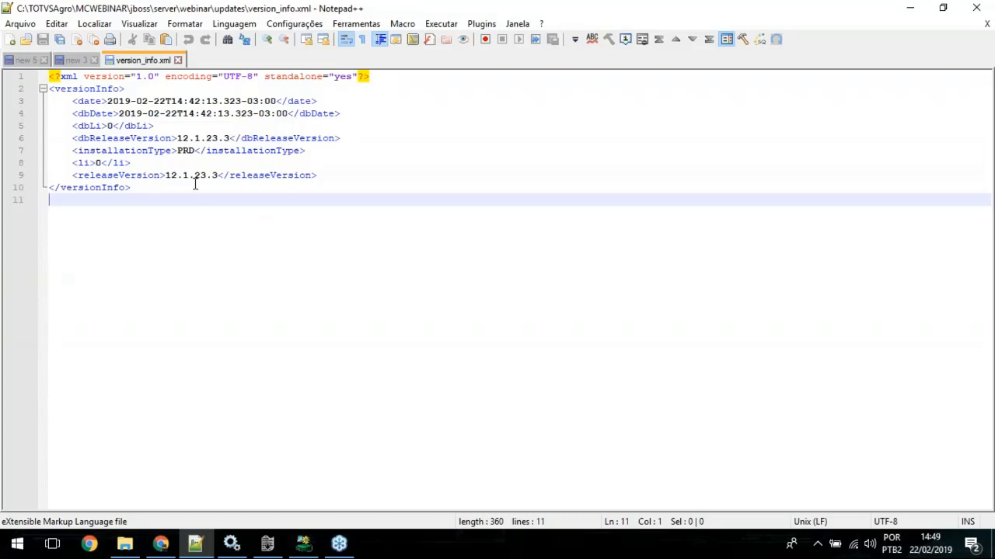
middle_click(137, 65)
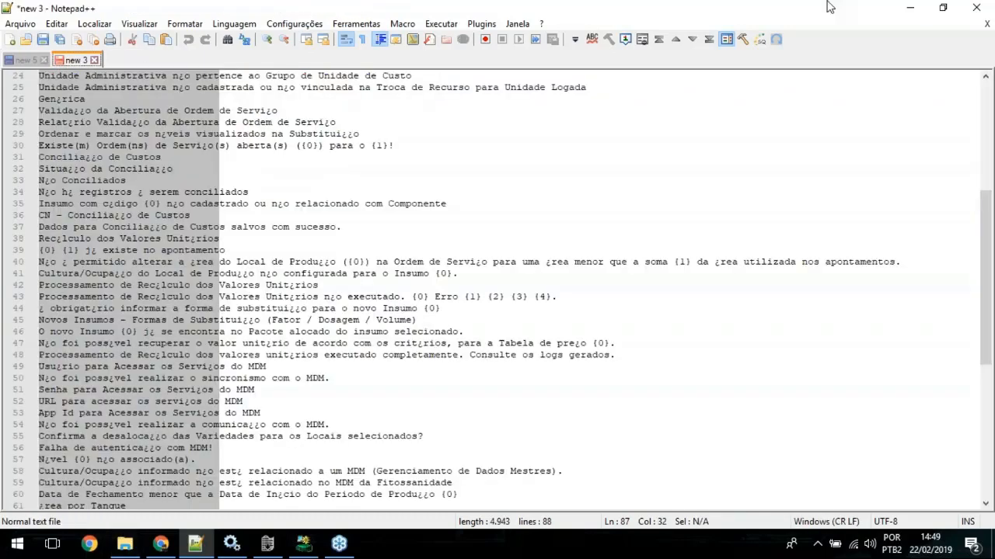
click(910, 8)
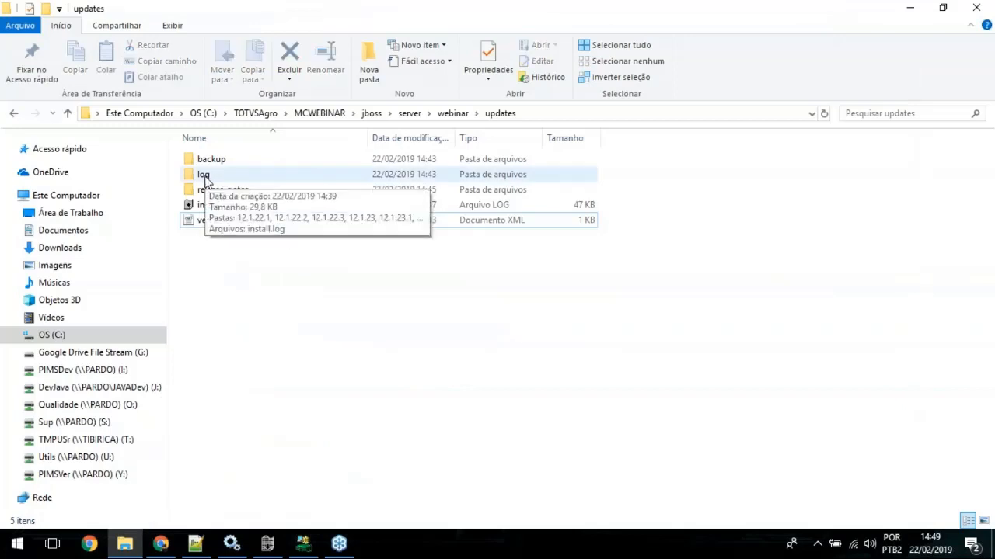
Step: Open the log folder inside updates, review its version subfolders and select its full path for copying
double_click(205, 178)
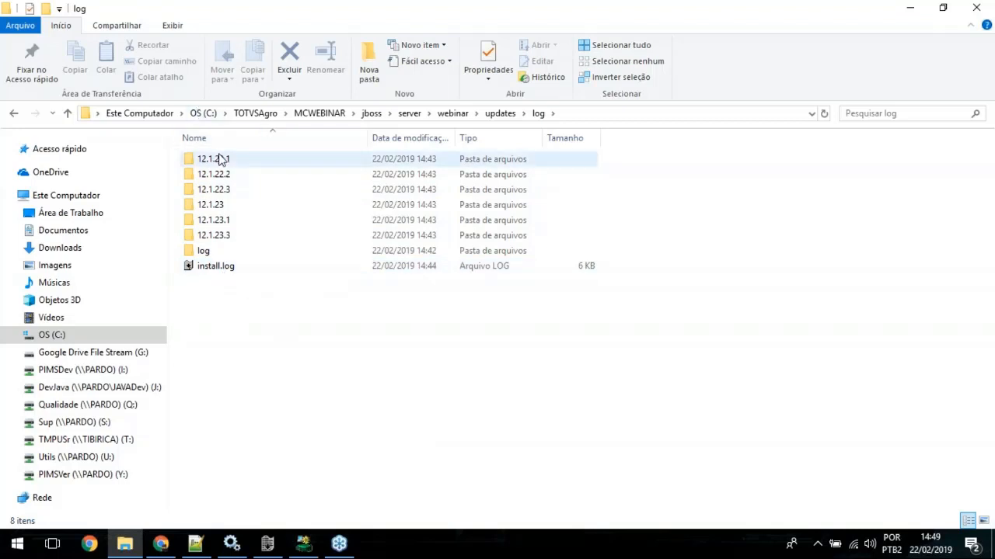
mouse_move(221, 159)
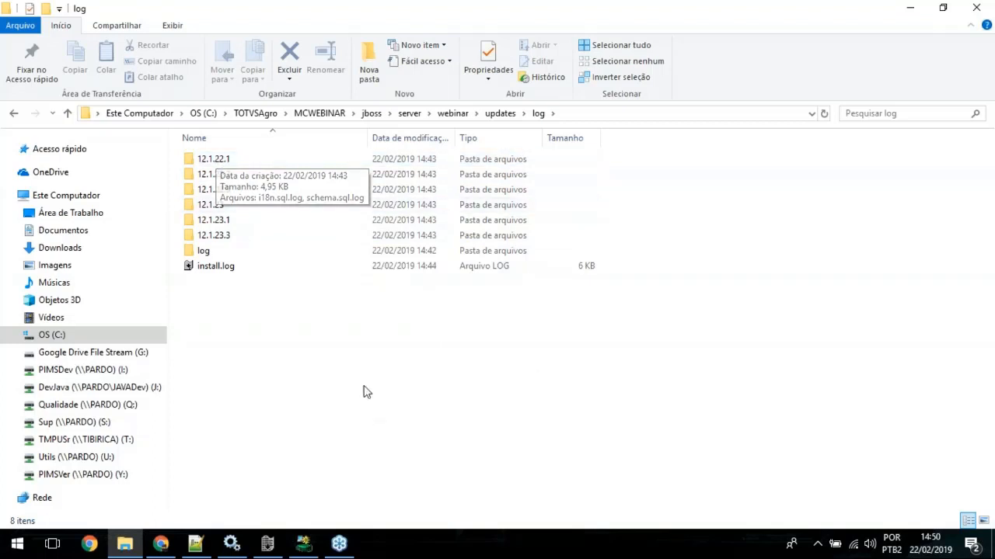
click(195, 546)
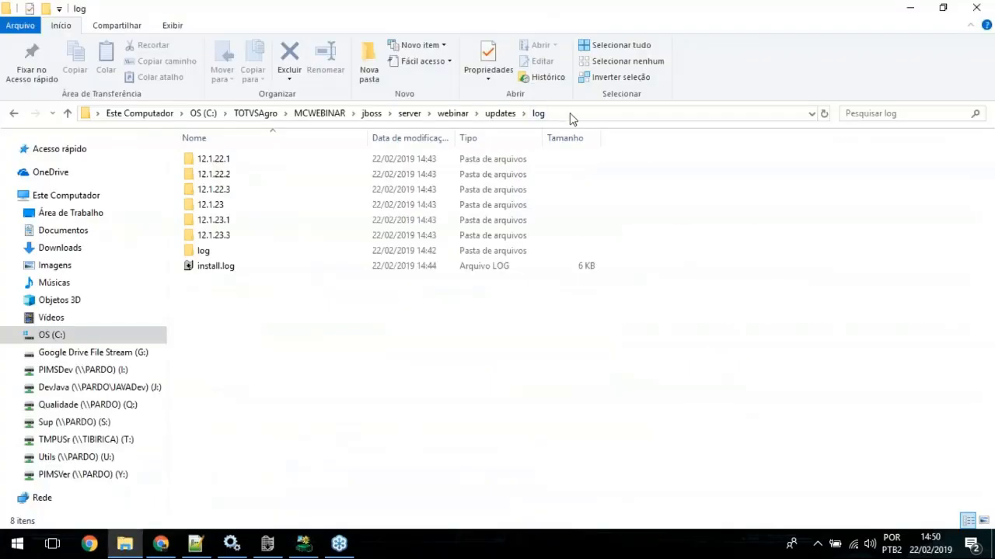
click(570, 112)
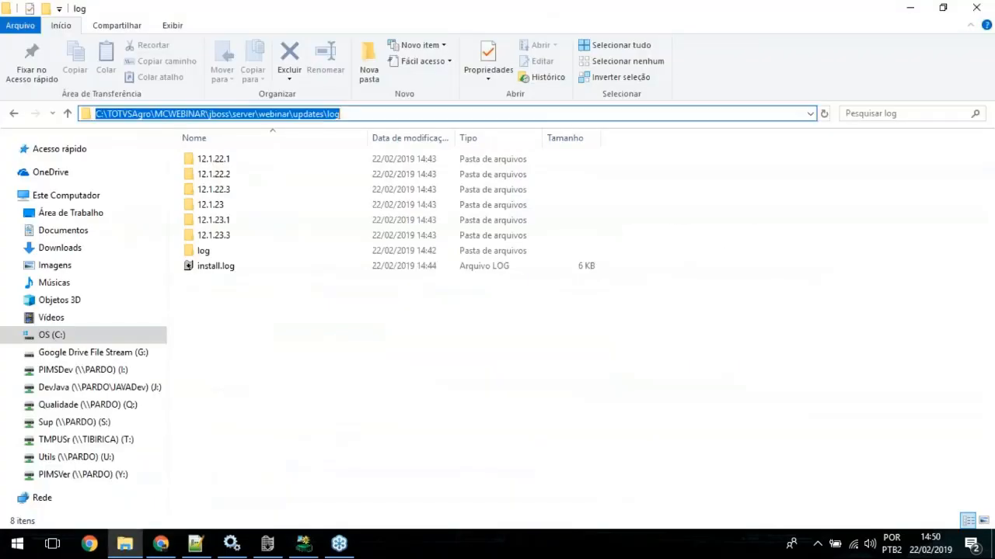
Step: Switch to Notepad++ and start a Find in Files search with ERROR as the search term
click(195, 544)
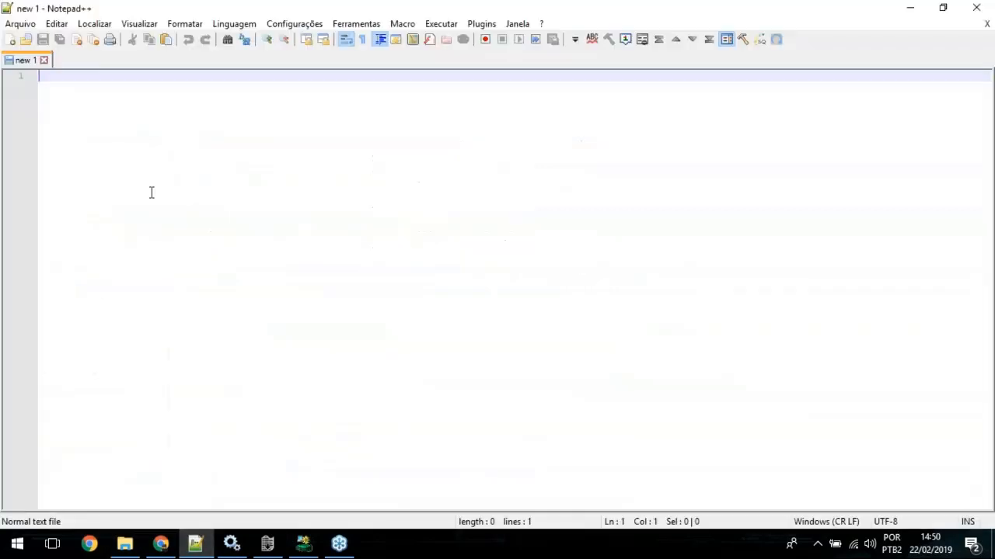
click(94, 23)
click(123, 56)
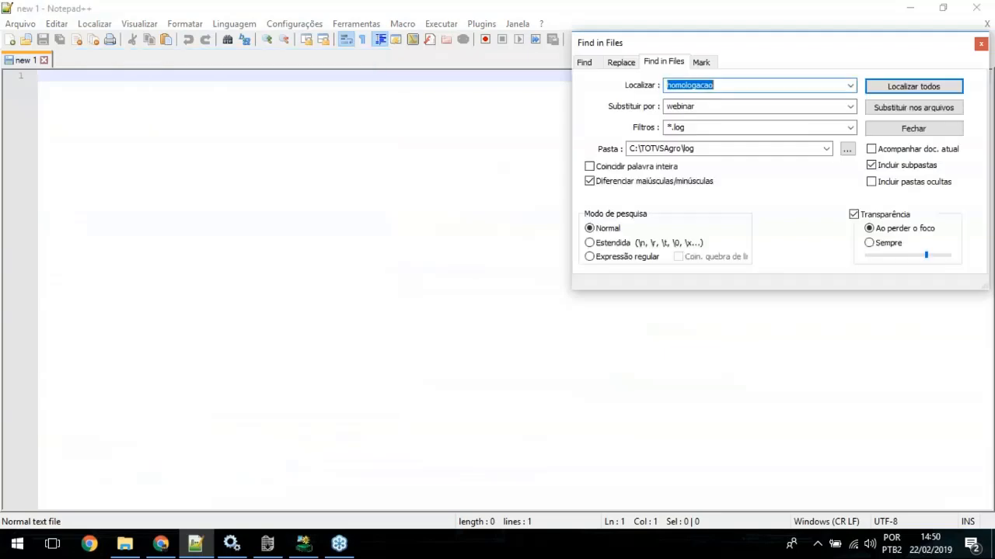
drag(730, 44, 503, 73)
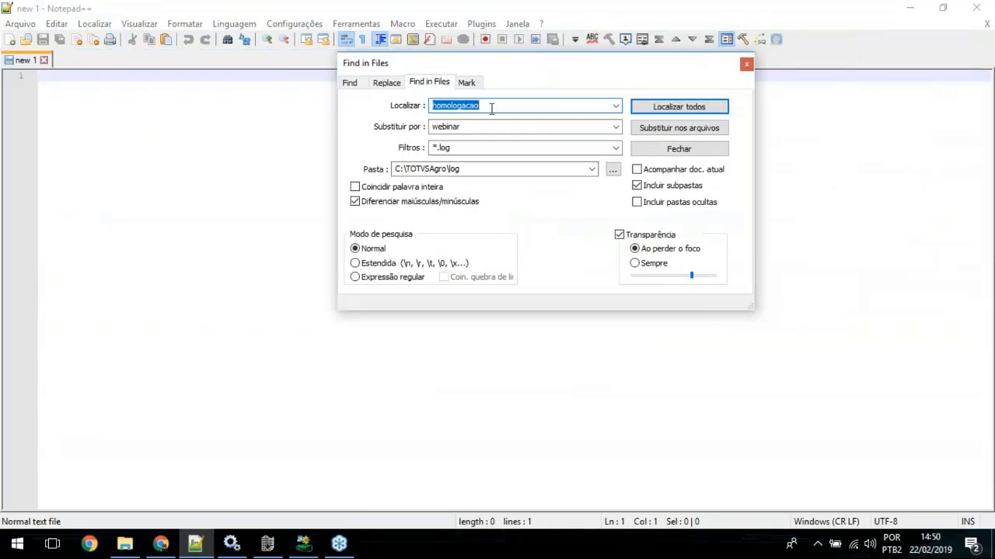
text(ERROR)
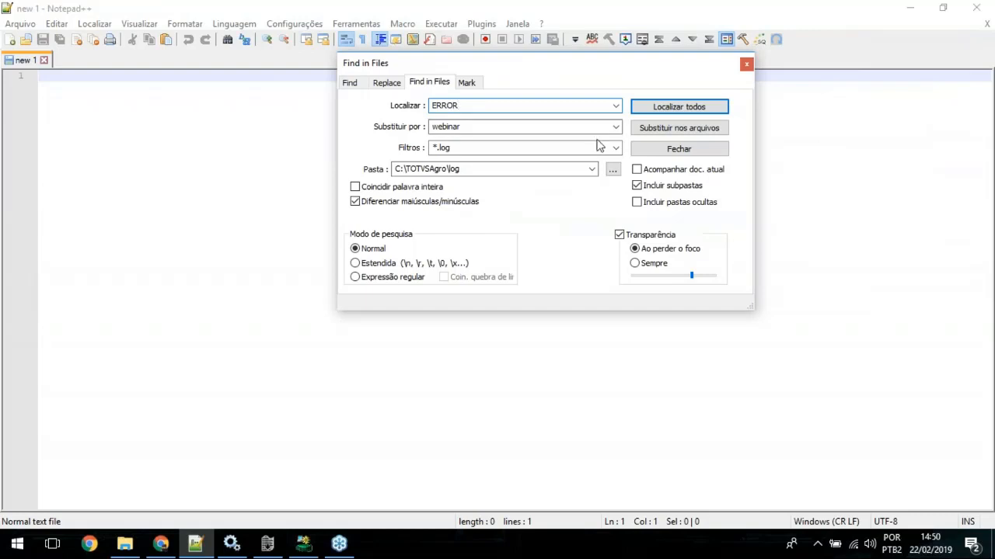
Step: Clear the replacement text, keep the *.log filter and search all files in C:\TOTVSAgro\MCWEBINAR\jboss\server\webinar\updates\log
double_click(474, 126)
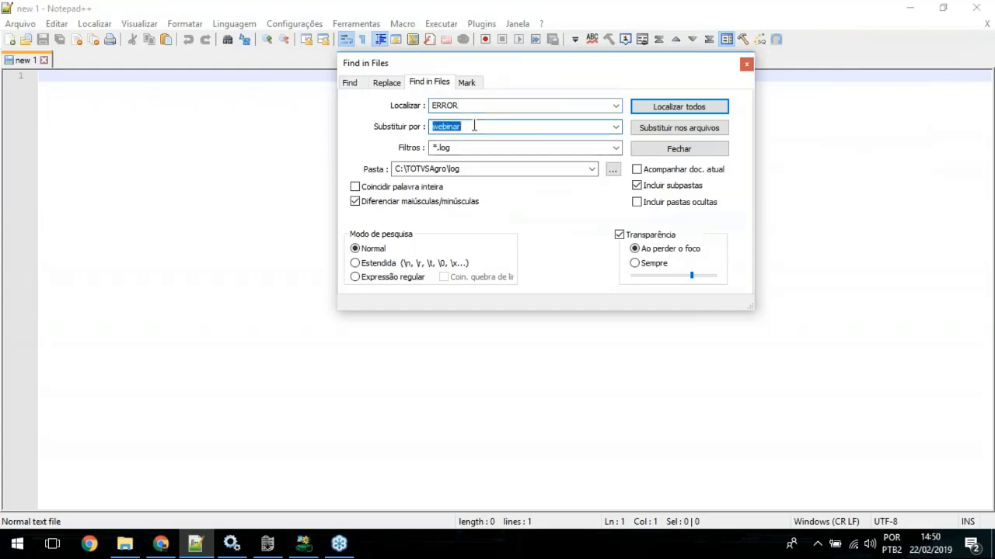
key(BackSpace)
double_click(478, 147)
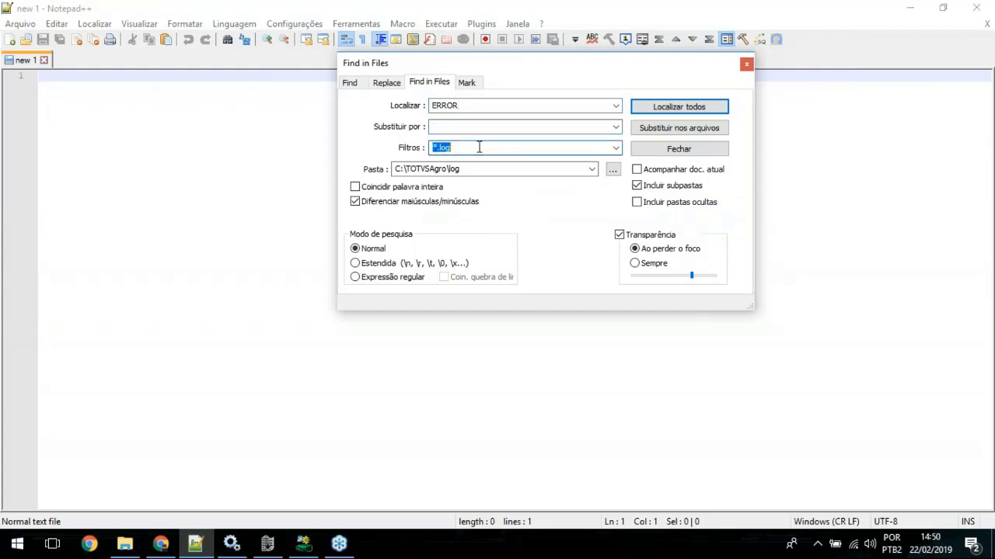
double_click(487, 171)
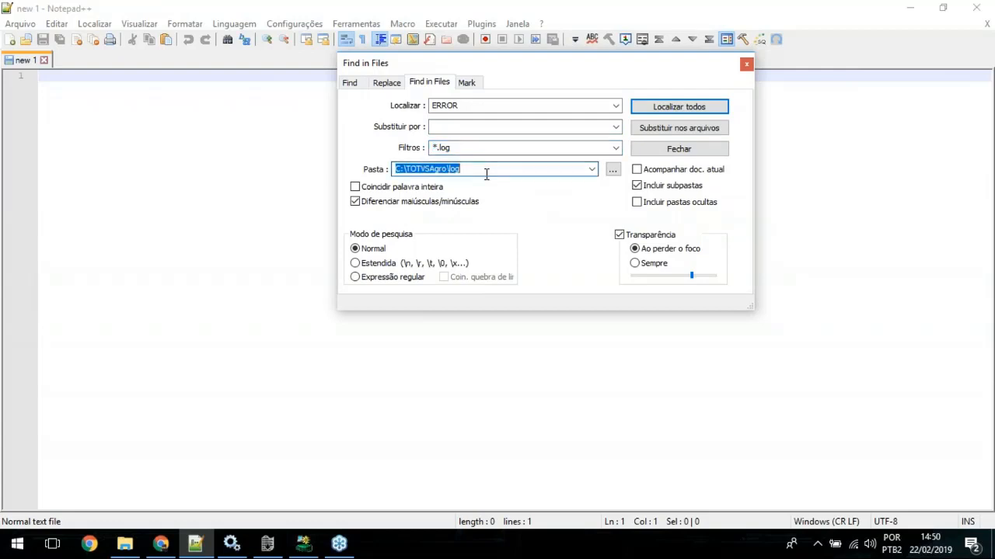
key(ctrl+v)
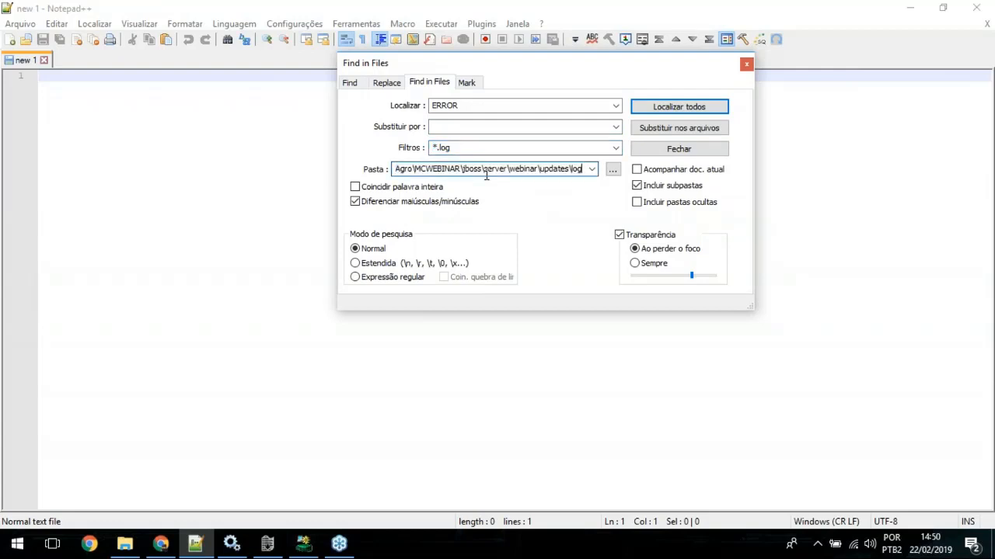
click(696, 109)
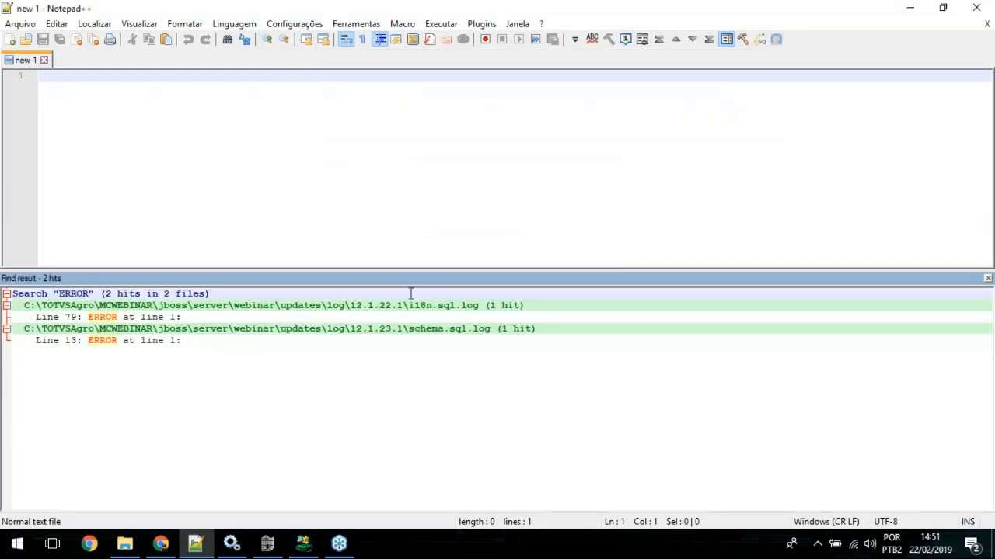
Step: Open the ERROR hit in 12.1.22.1\i18n.sql.log and examine its Oracle message and the CHANGE D_BY column in the INSERT statement above
click(363, 305)
drag(363, 304, 402, 301)
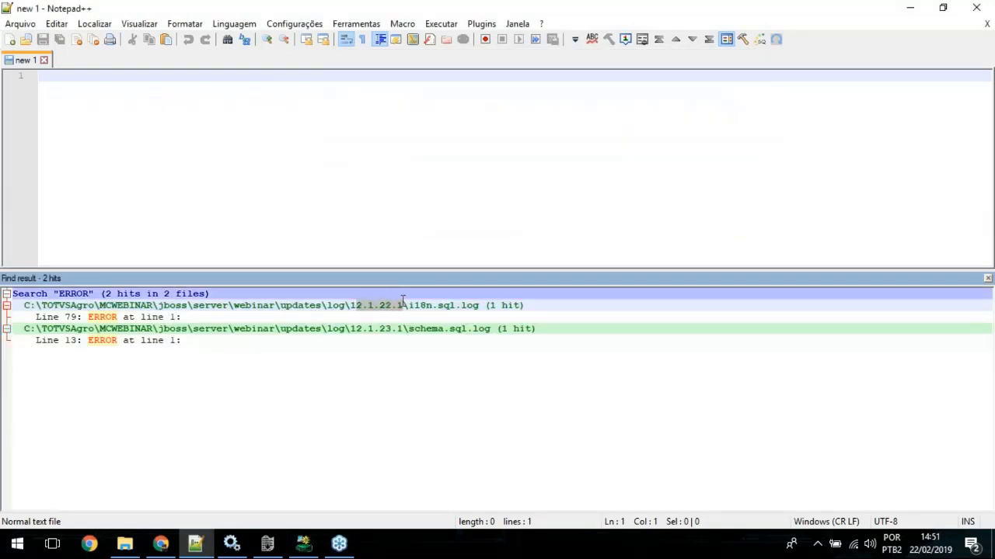
double_click(129, 317)
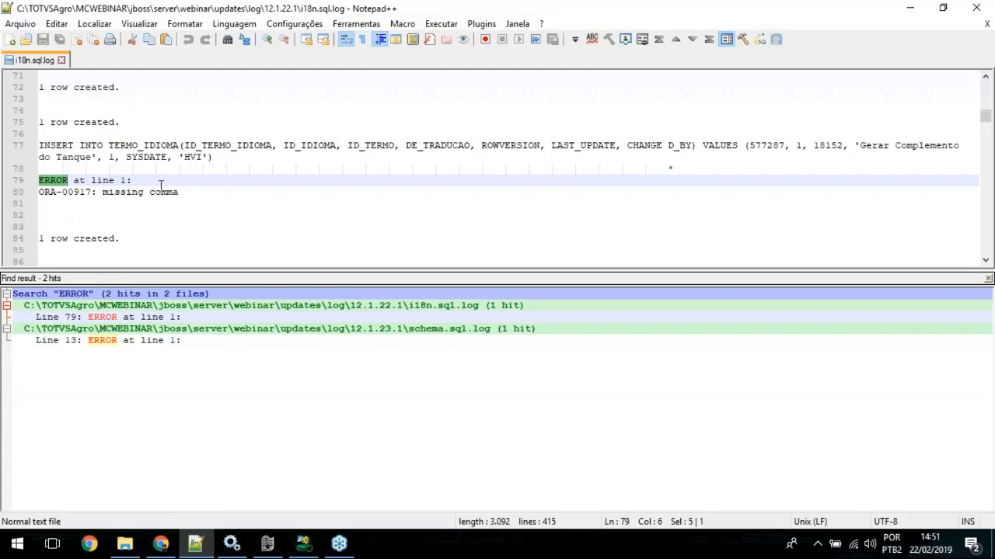
drag(204, 190, 36, 180)
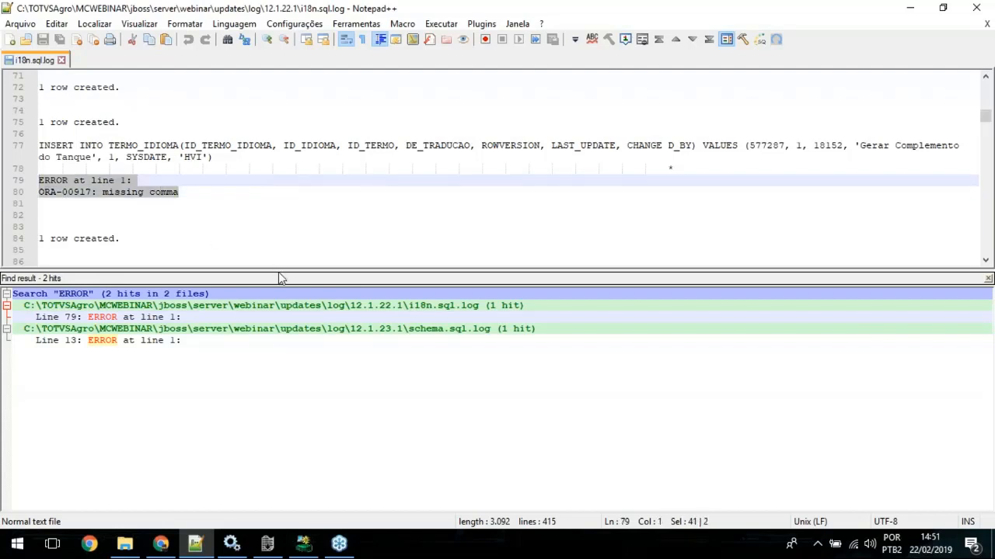
click(106, 191)
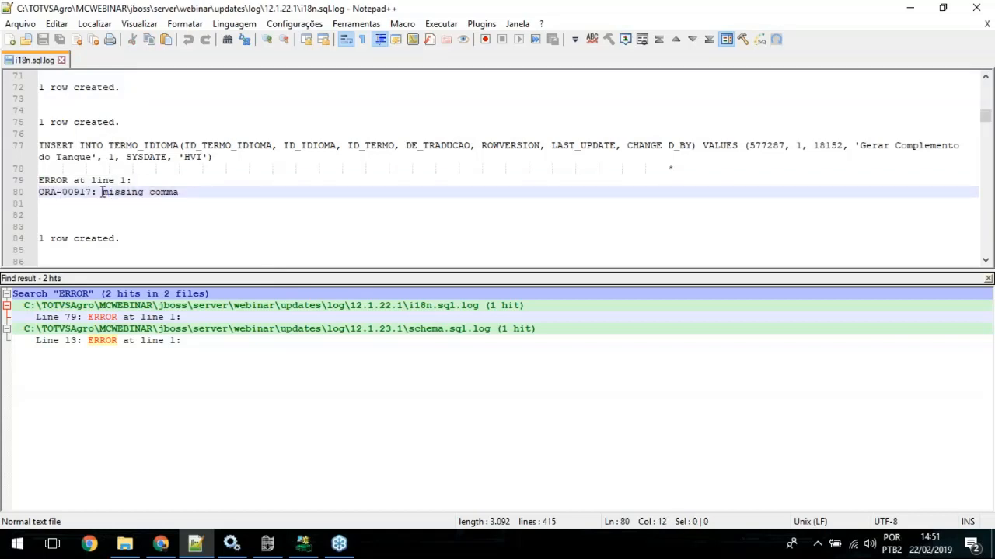
drag(101, 192, 253, 186)
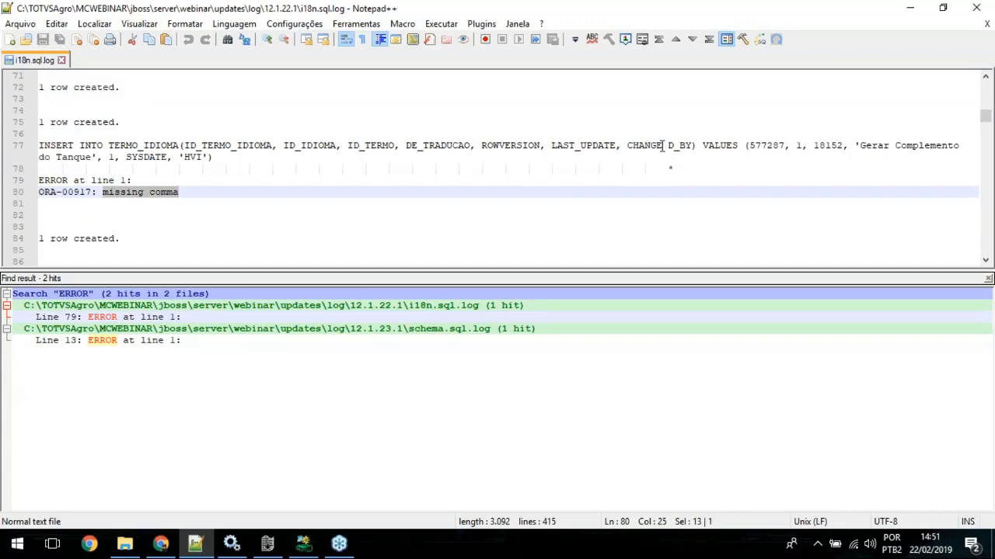
drag(665, 145, 692, 147)
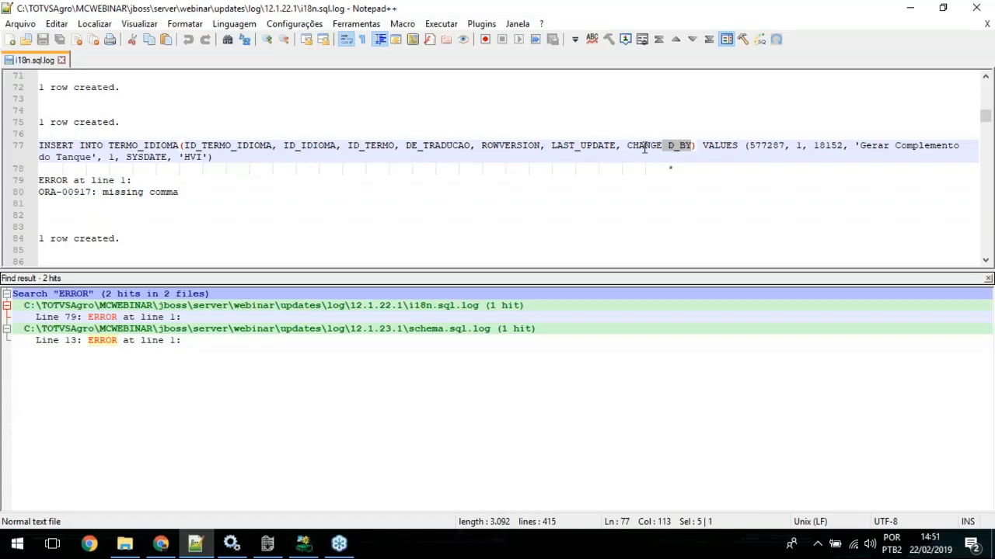
Step: Examine the CHANGE D_BY column in the INSERT INTO TERMO_IDIOMA statement together with the error lines logged below it
click(644, 146)
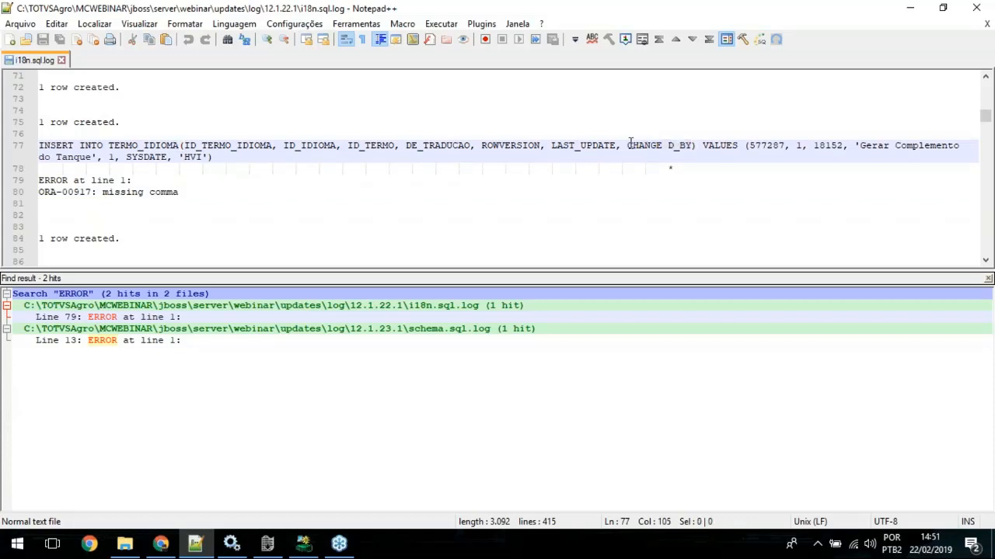
double_click(631, 145)
click(666, 148)
drag(191, 192, 39, 145)
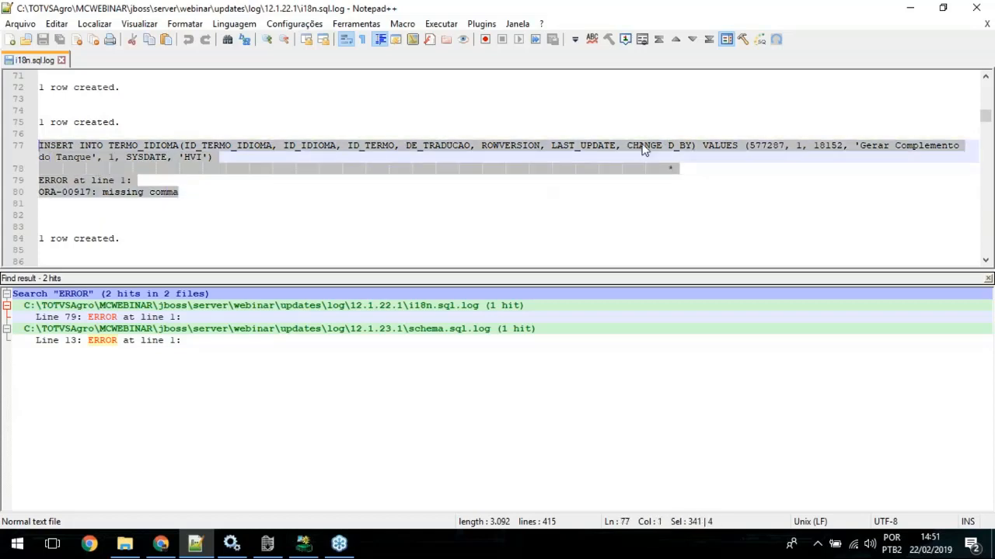
click(346, 146)
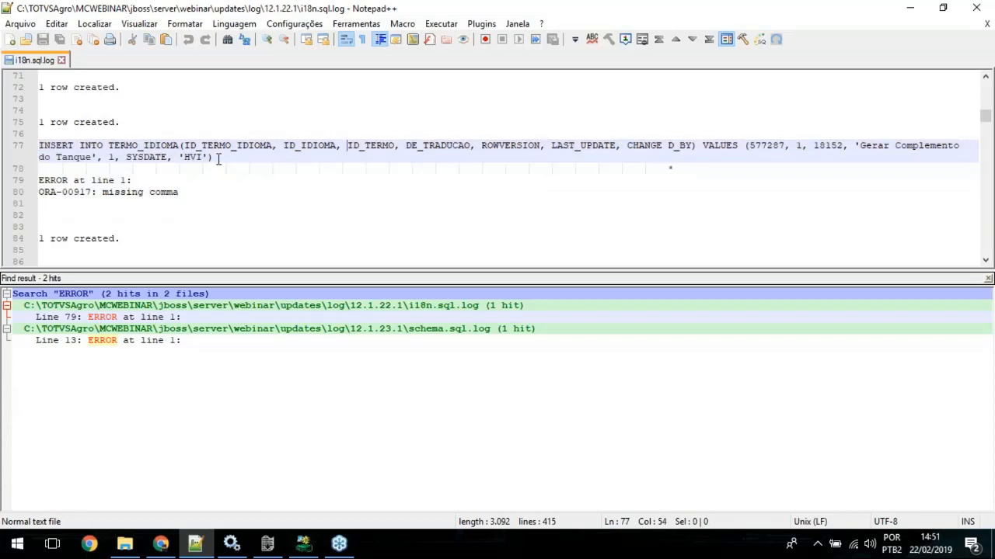
Step: Select the complete INSERT INTO TERMO_IDIOMA statement on line 77 of i18n.sql.log for copying
click(219, 160)
key(ctrl+shift+Left)
key(ctrl+shift+Left)
key(ctrl+shift+Left)
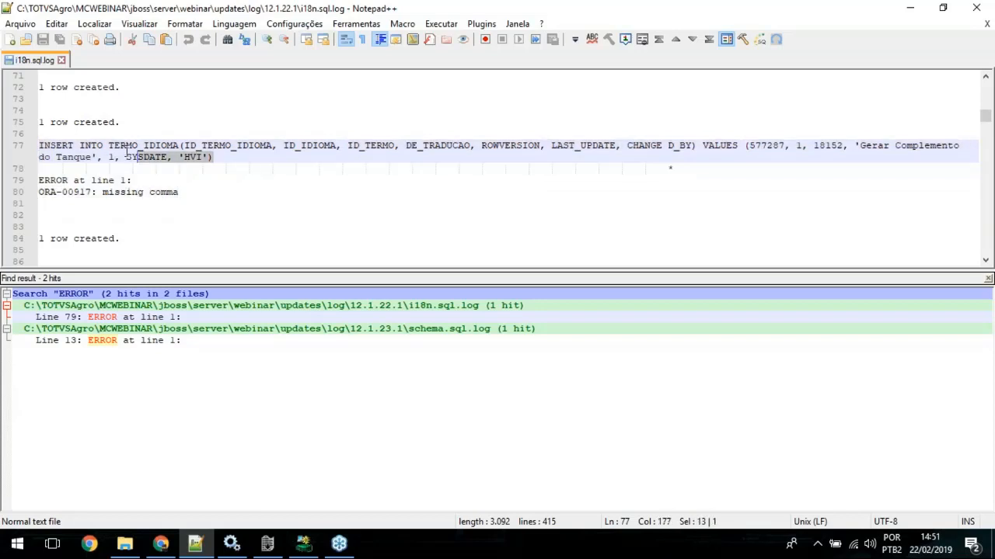
key(shift+Home)
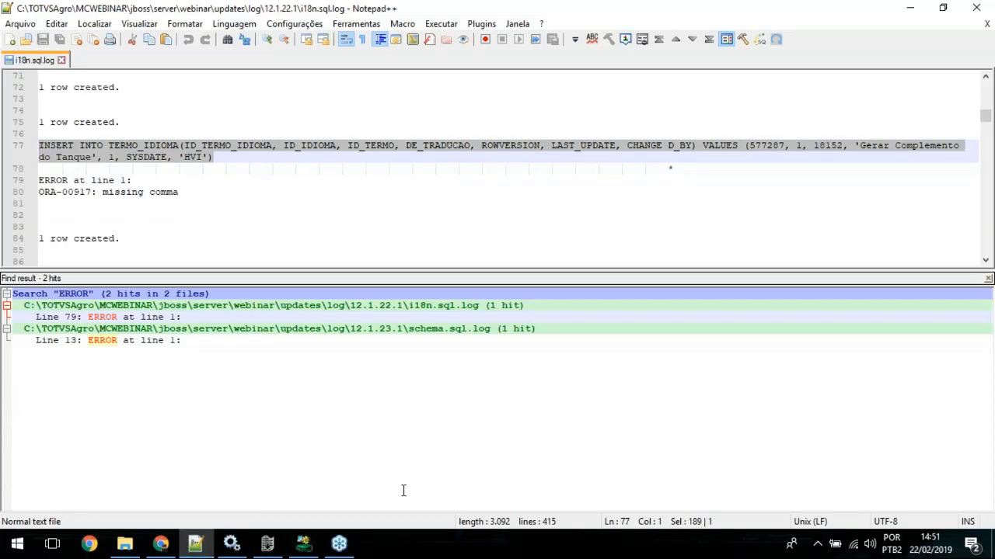
Step: Switch to PL/SQL Developer and paste the copied INSERT statement into a new SQL window
click(302, 548)
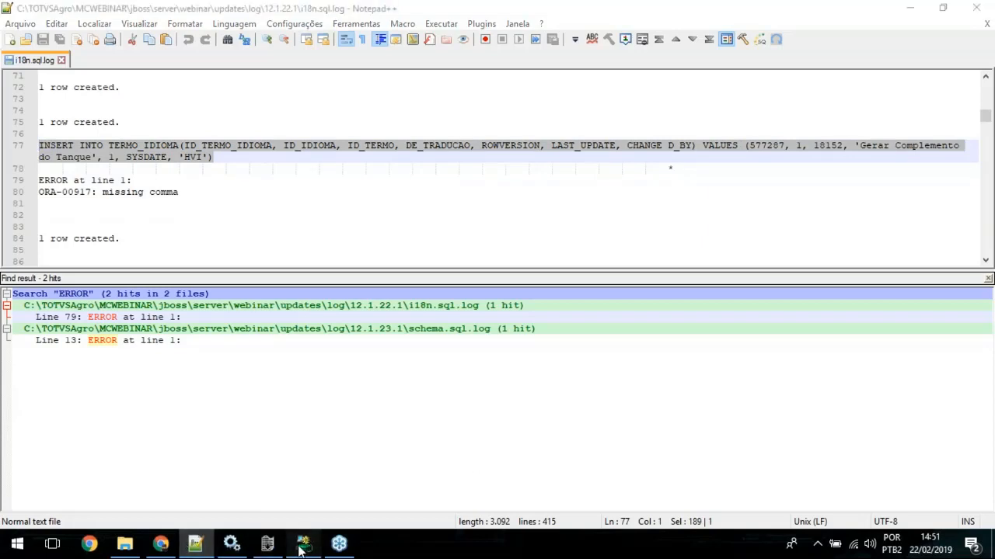
click(14, 45)
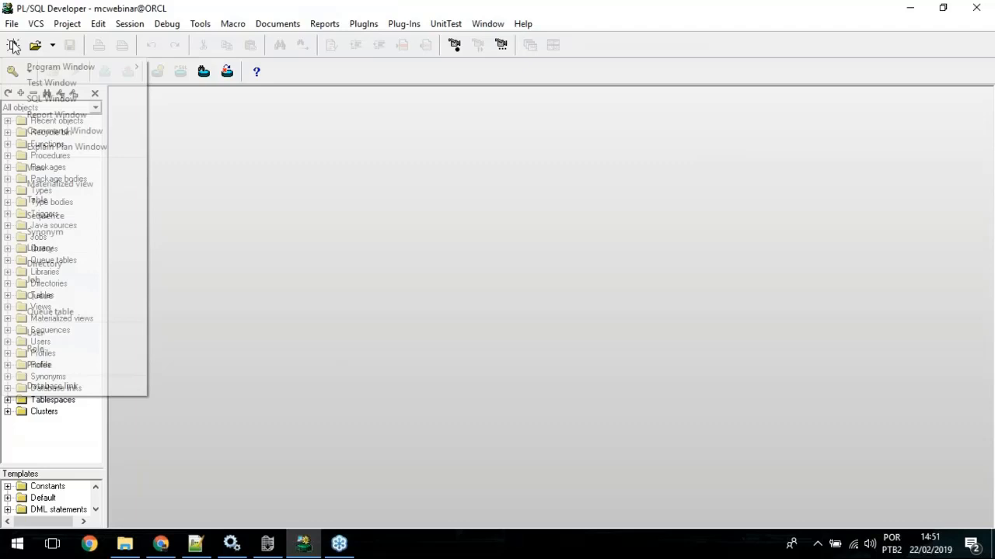
click(37, 97)
double_click(380, 100)
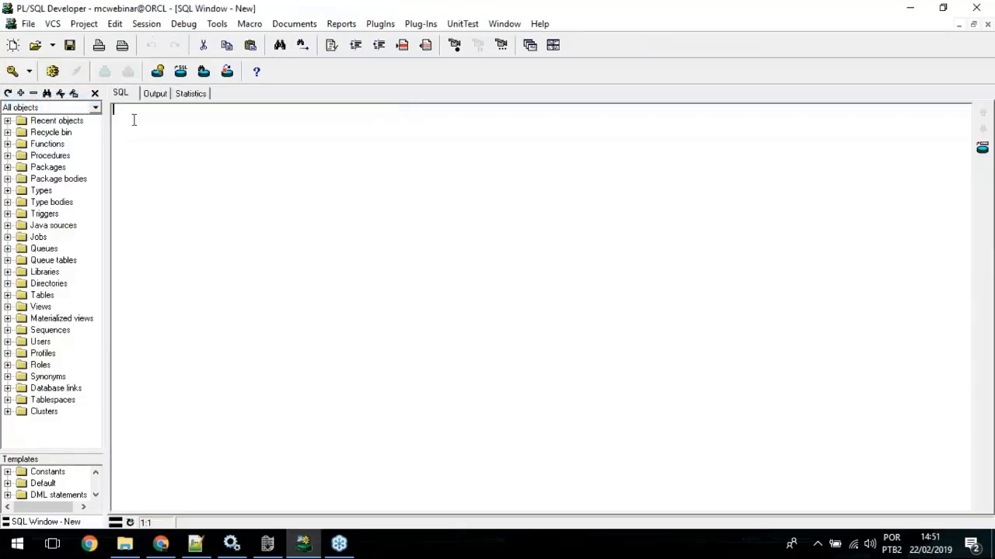
key(ctrl+v)
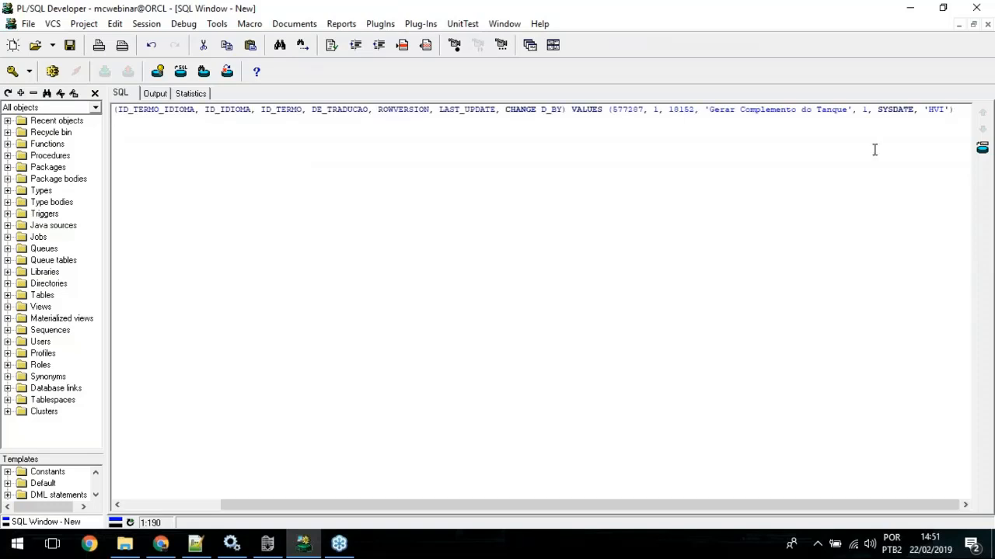
Step: Correct the column name to CHANGED_BY, end the INSERT statement with a semicolon and execute it
text(;)
click(538, 111)
key(Delete)
key(Home)
key(shift+End)
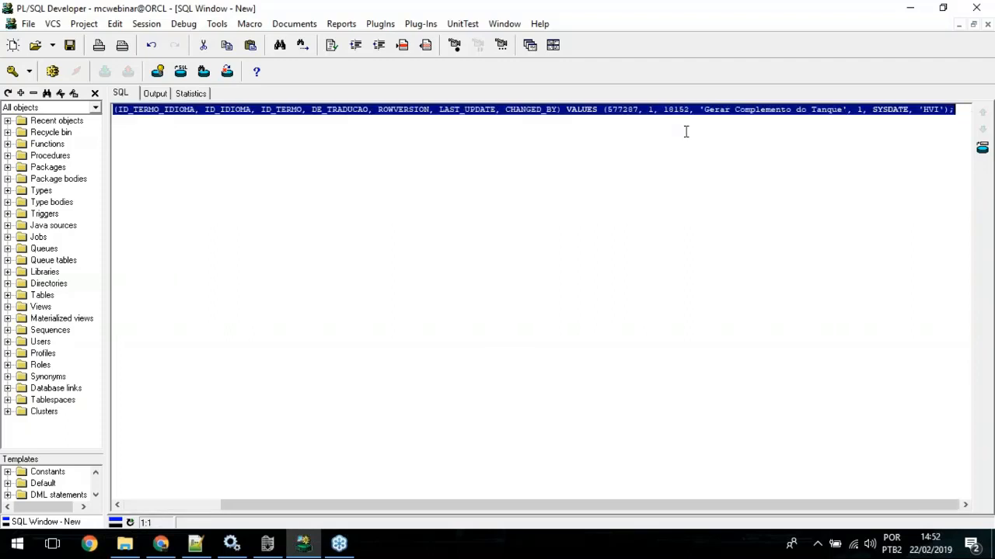
click(53, 71)
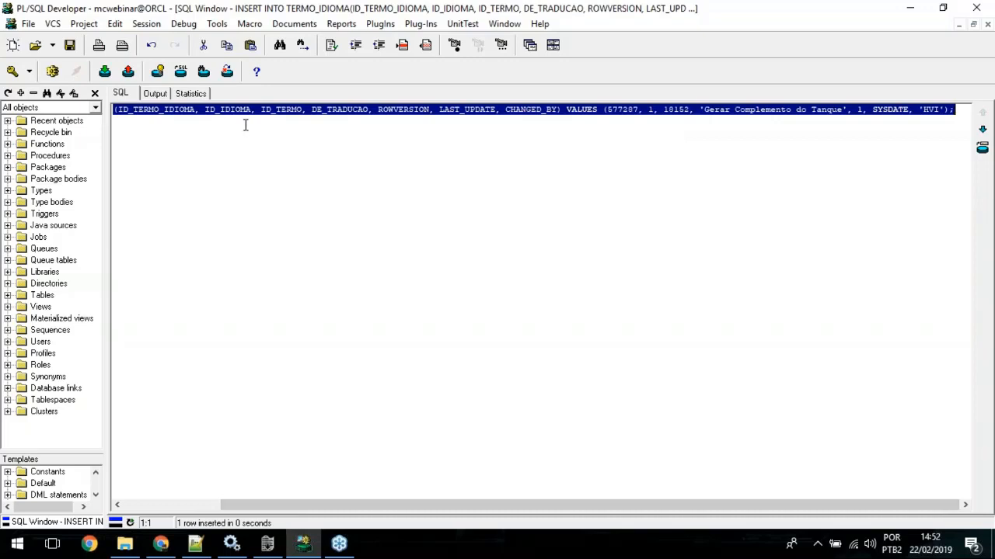
Step: Add COMMIT; on a separate line below the INSERT statement and execute only that command
key(End)
key(Return)
key(Return)
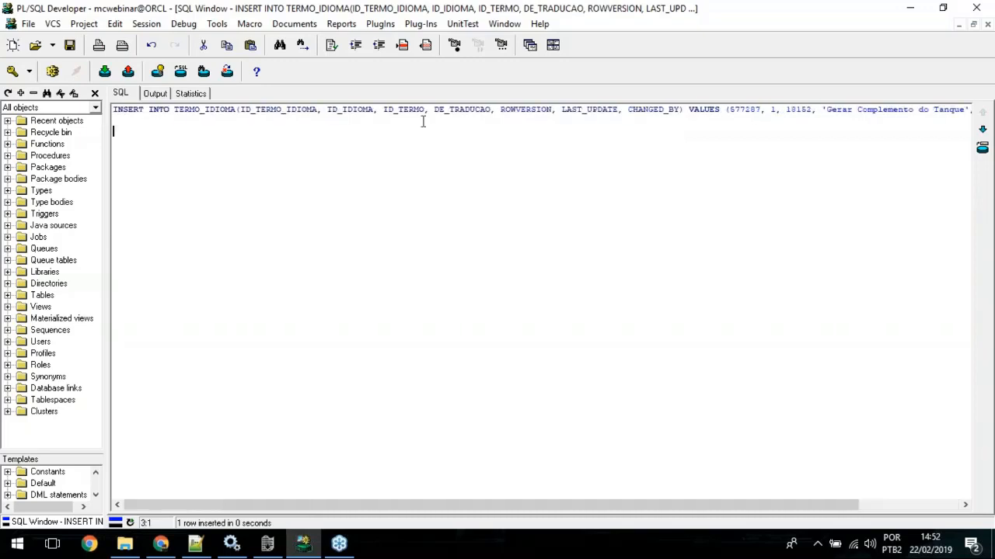
text(commit;)
key(shift+Home)
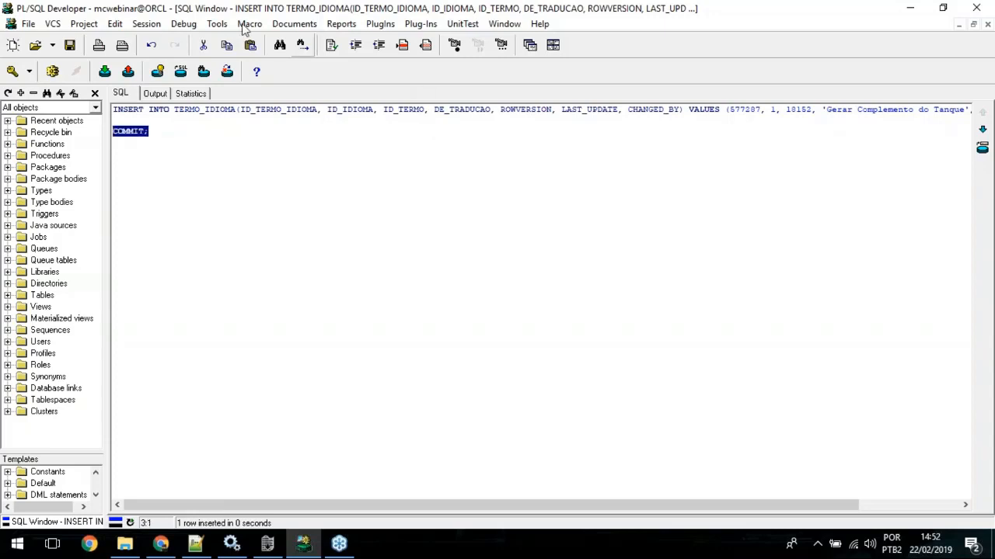
click(56, 72)
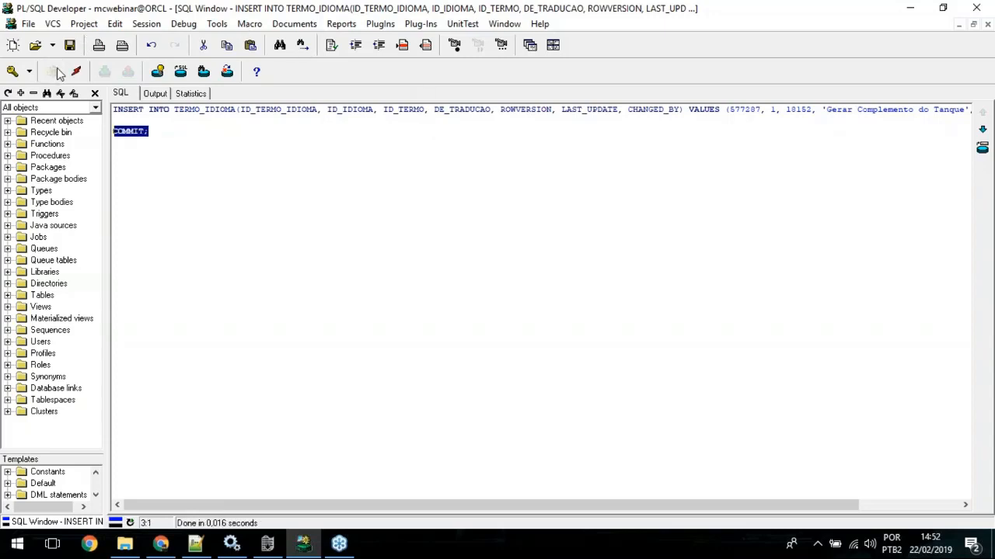
click(515, 177)
Step: Return to Notepad++ and open the ERROR hit on line 13 of 12.1.23.1\schema.sql.log
click(910, 7)
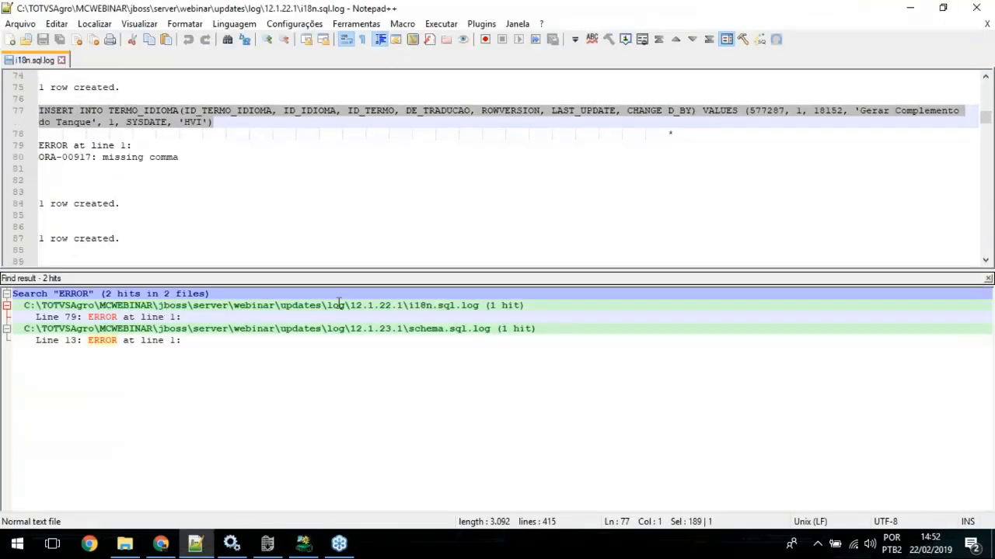
double_click(149, 319)
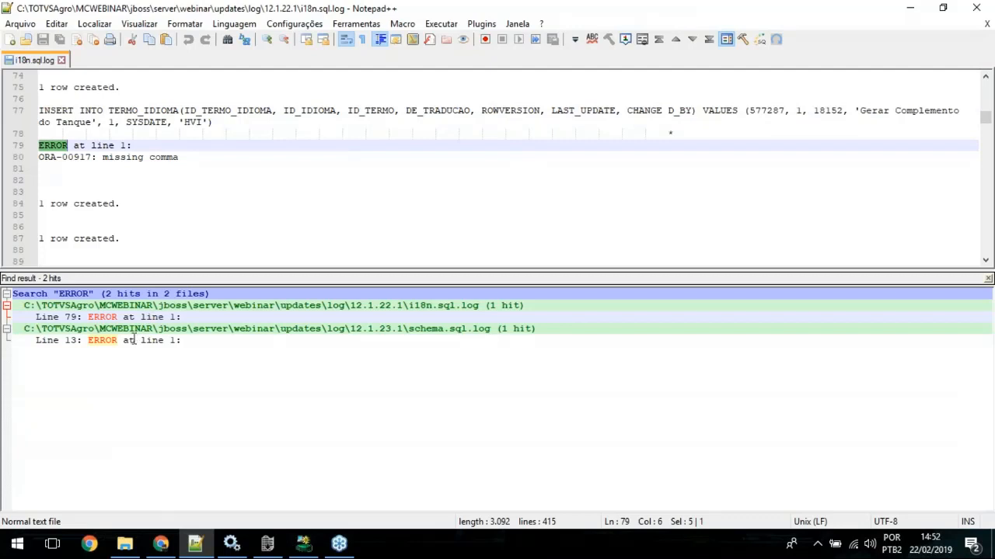
double_click(134, 340)
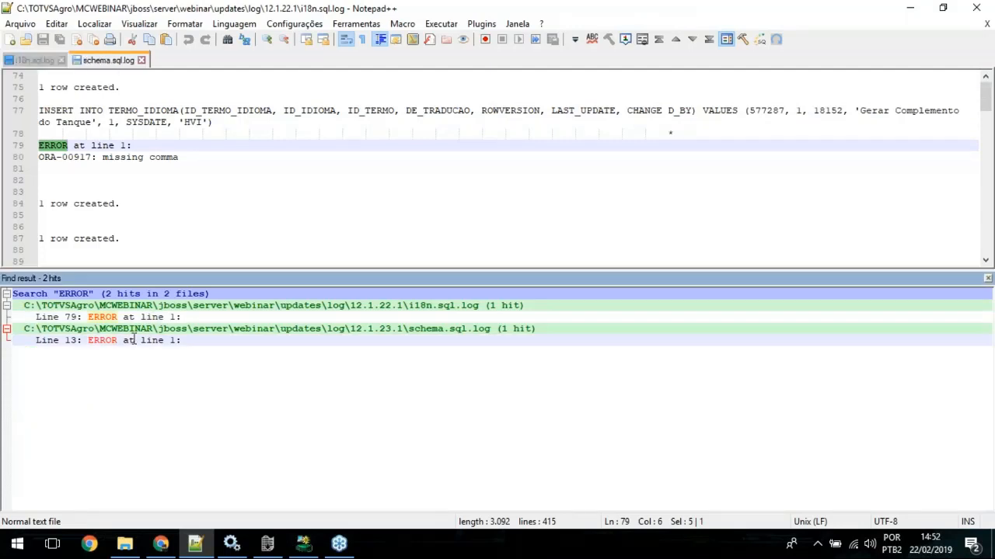
scroll(336, 185, down, 1)
scroll(349, 181, up, 1)
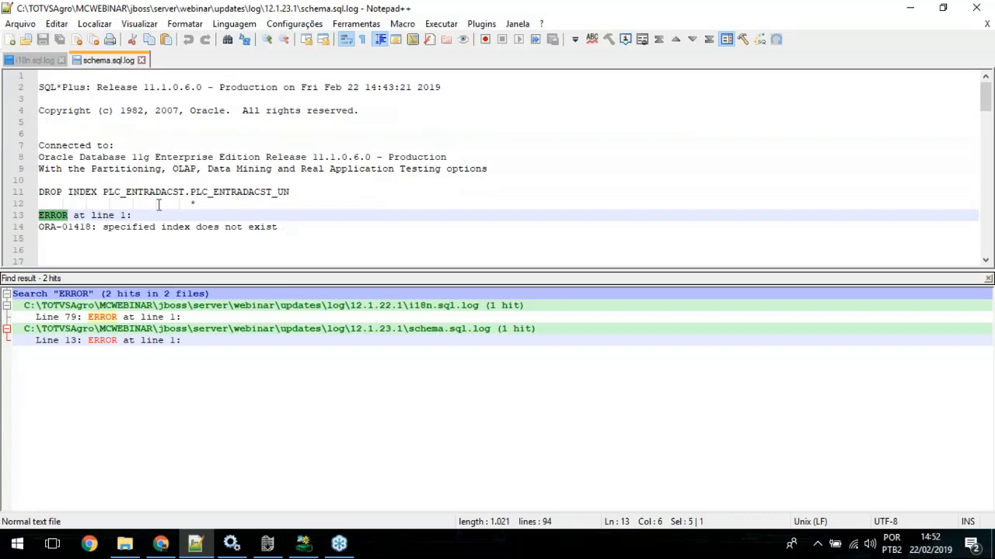
Step: Examine the DROP INDEX PLC_ENTRADACST.PLC_ENTRADACST_UN statement, its Oracle message and the log lines that follow
click(287, 228)
drag(287, 228, 39, 240)
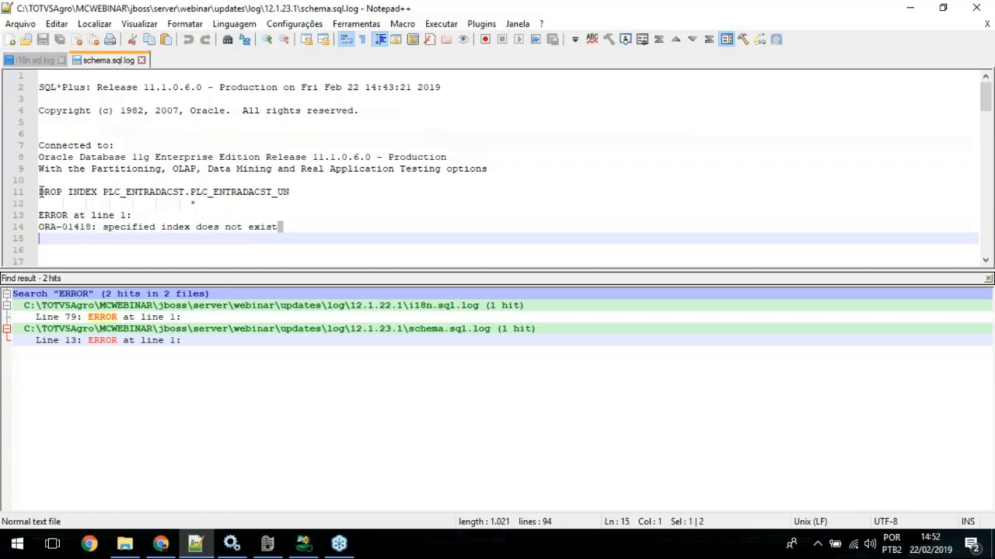
drag(41, 192, 290, 192)
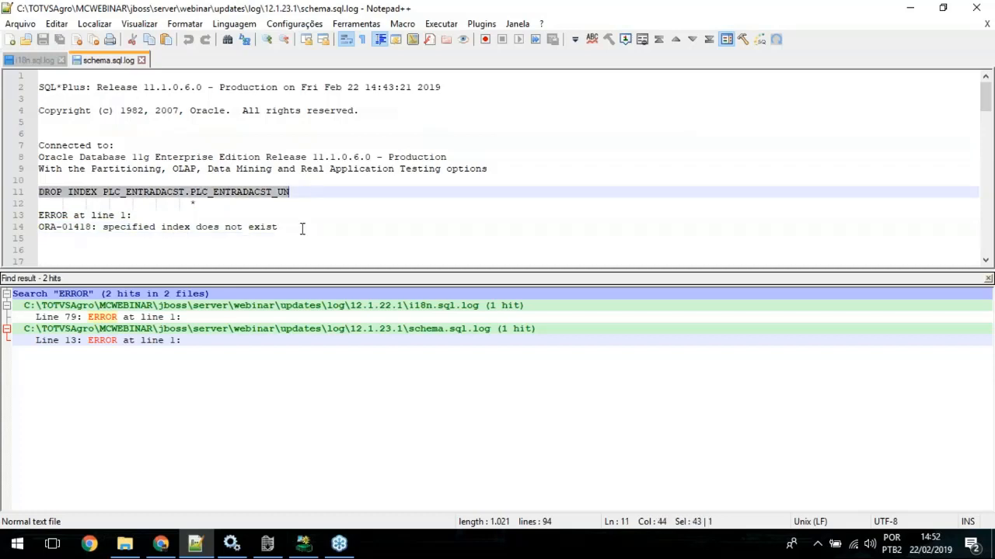
drag(302, 229, 39, 145)
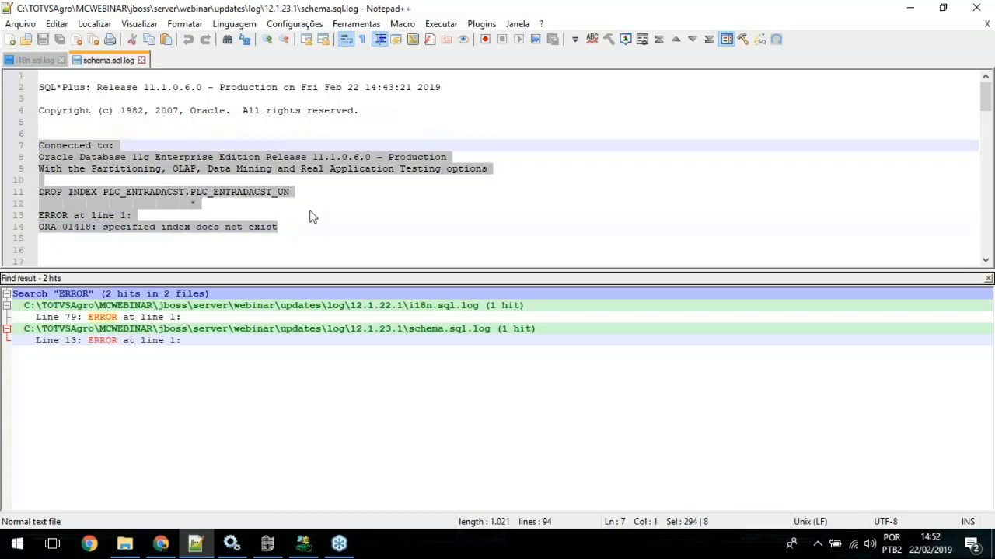
click(332, 228)
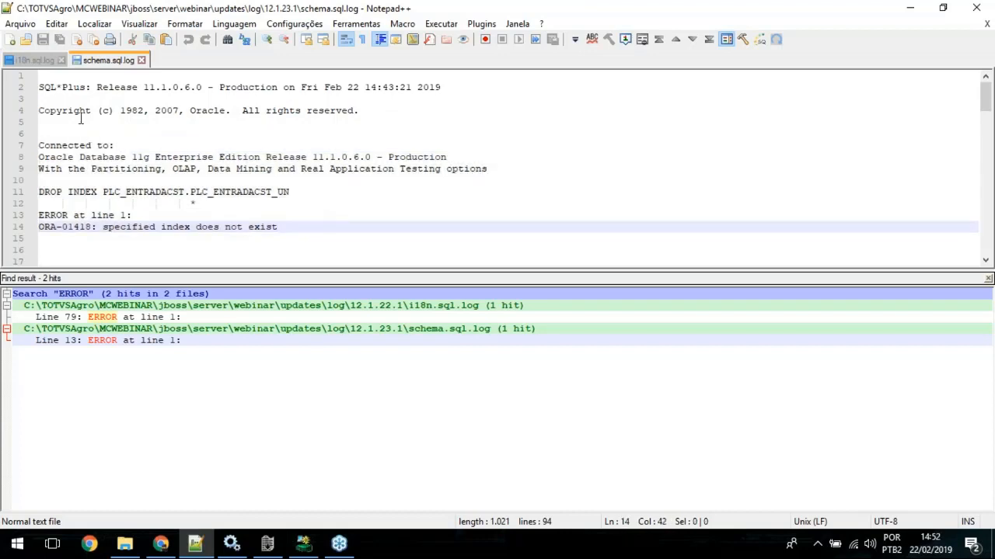
scroll(458, 173, down, 2)
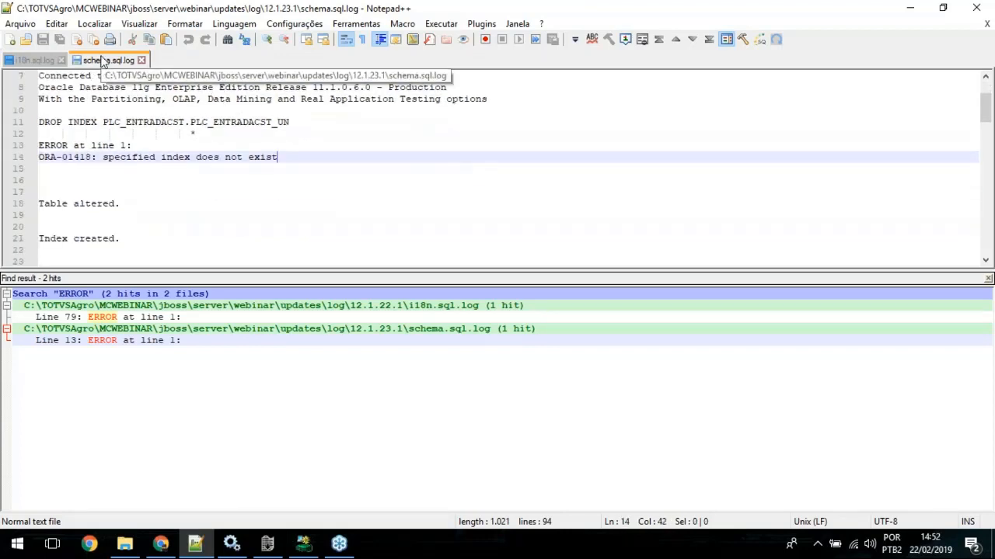
Step: Close schema.sql.log, i18n.sql.log and the find results
double_click(101, 61)
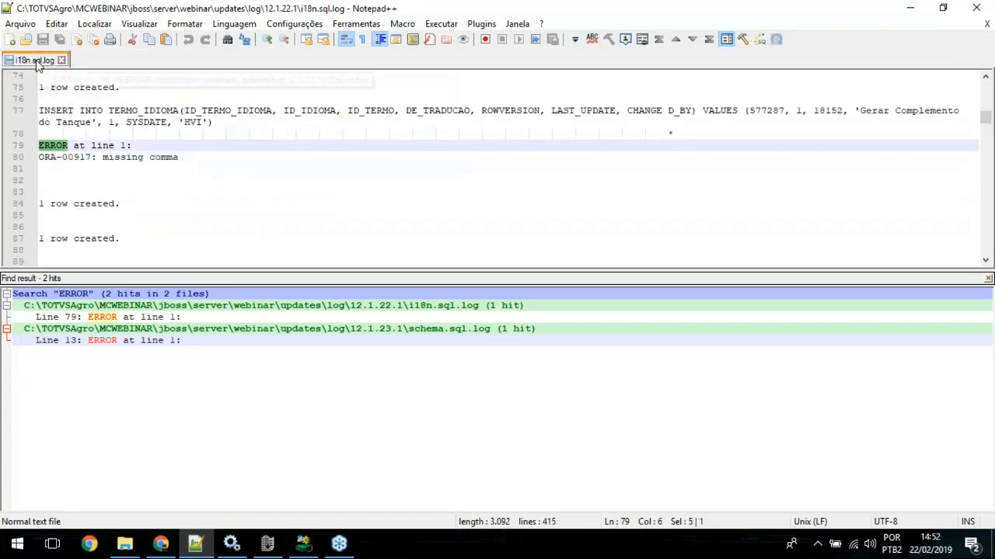
double_click(37, 62)
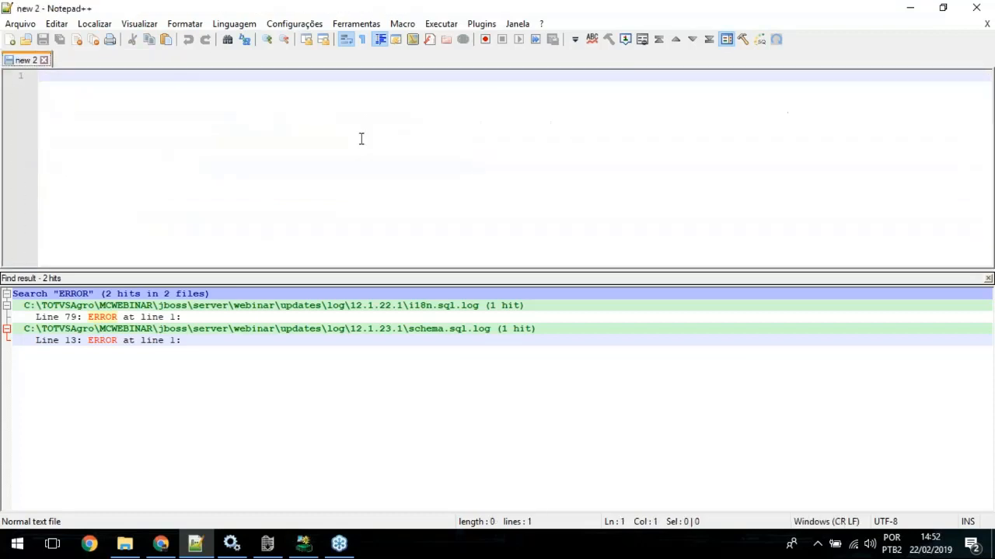
click(417, 80)
click(988, 279)
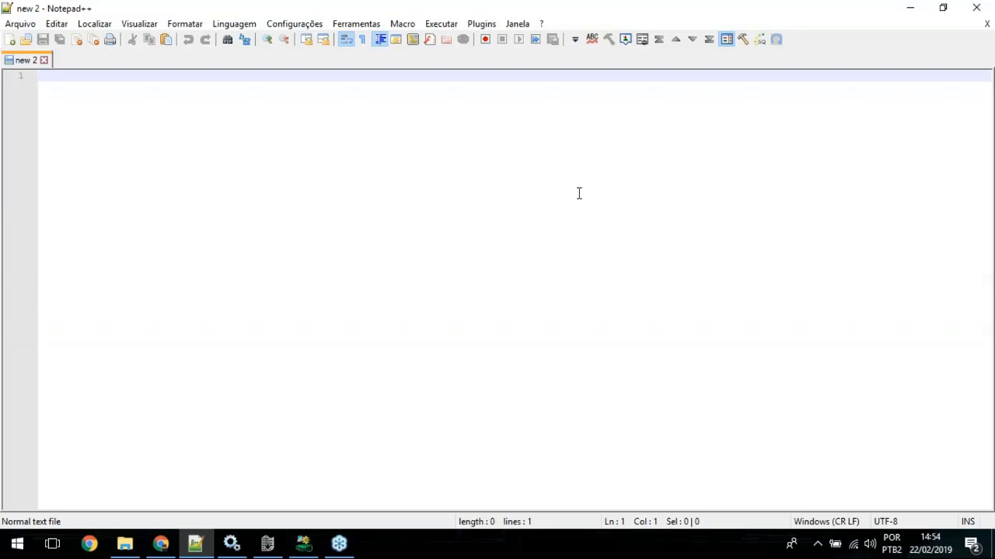
Step: Minimize Notepad++ and File Explorer, and check the 1.PIMS Multicultivos WEBINAR service in the Windows Services window
click(918, 13)
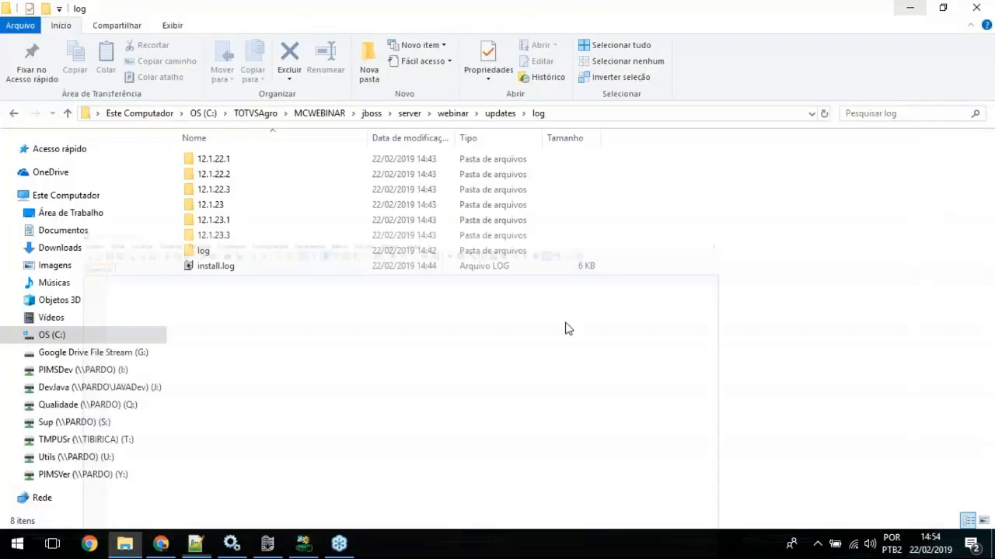
click(909, 11)
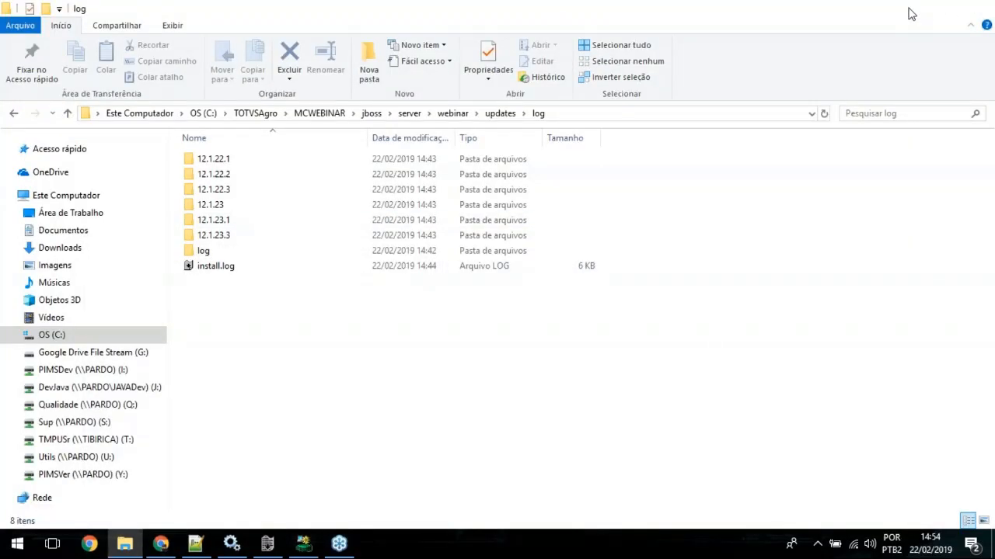
click(231, 547)
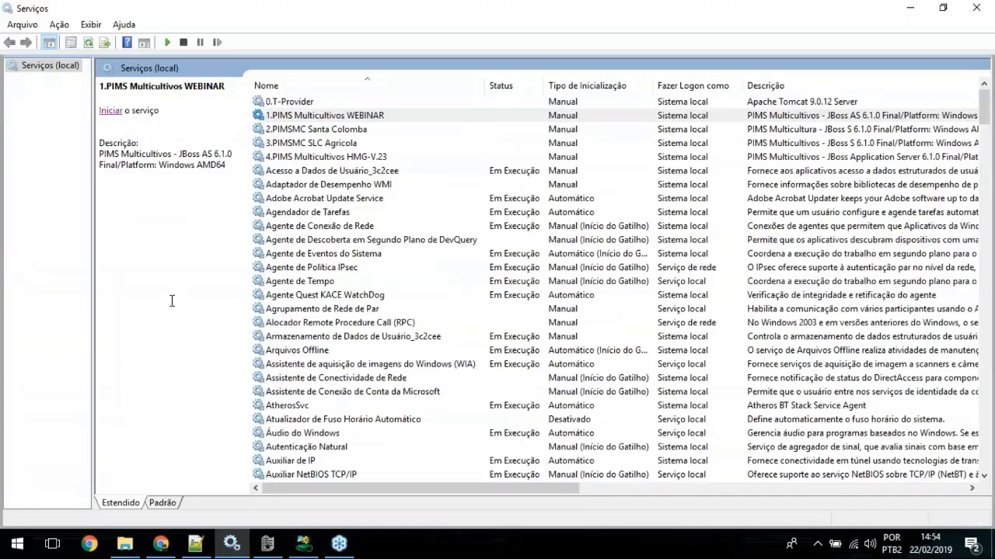
Step: Return to File Explorer and permanently delete the log, tmp and work folders inside the webinar server folder
click(124, 544)
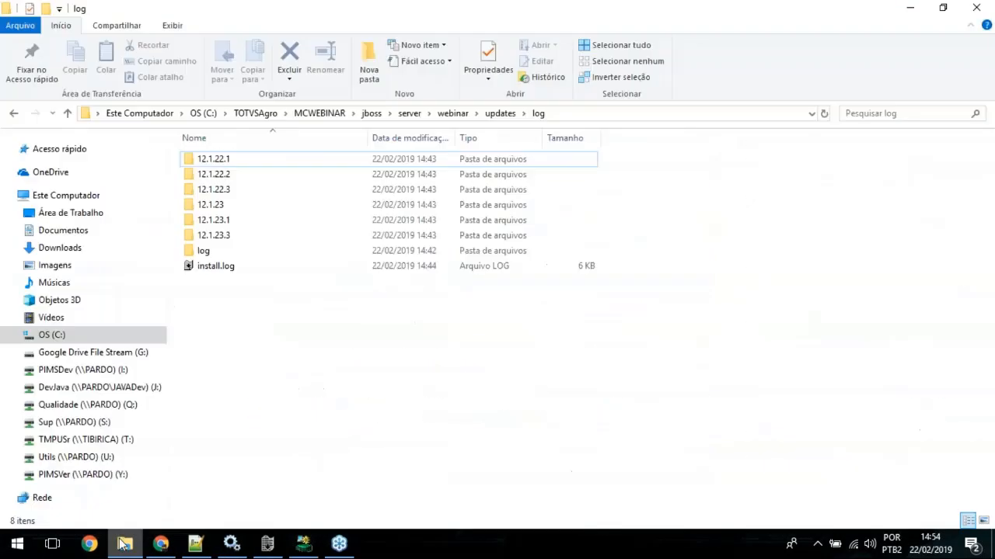
click(451, 115)
click(233, 237)
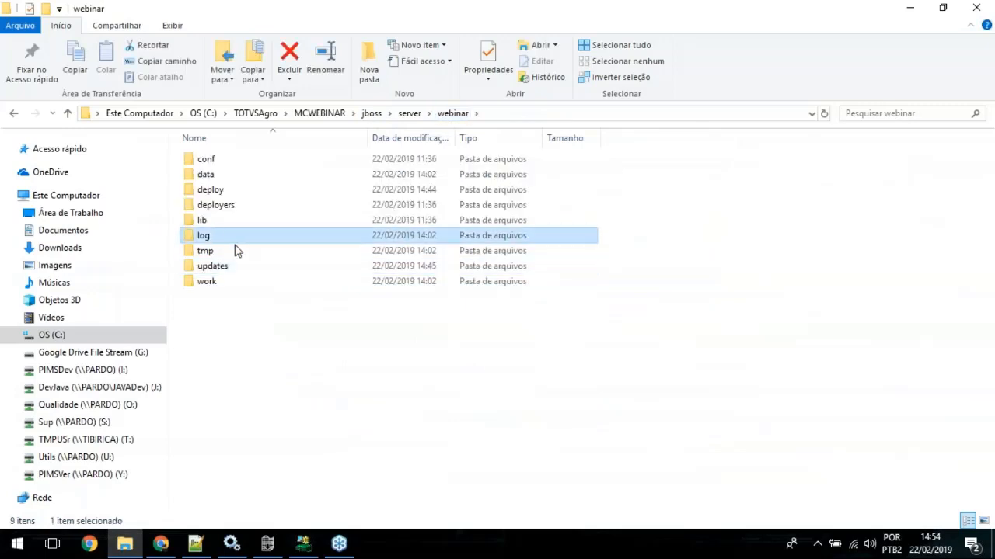
ctrl+click(232, 253)
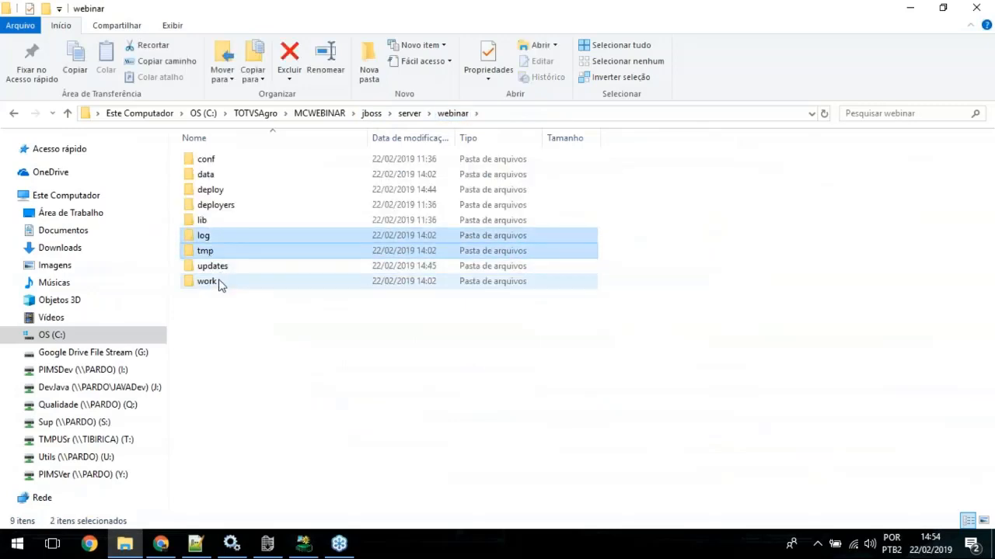
ctrl+click(219, 284)
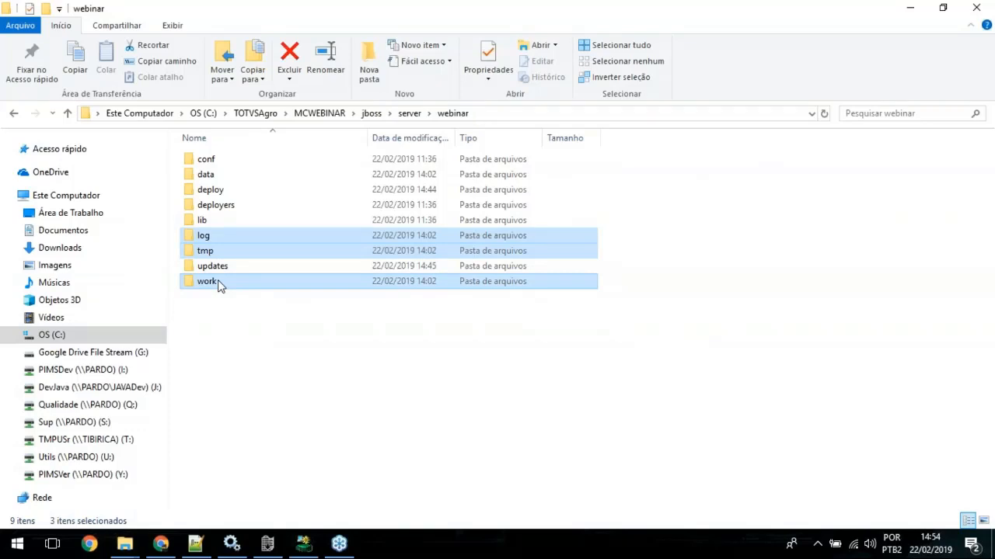
key(shift+Delete)
key(Escape)
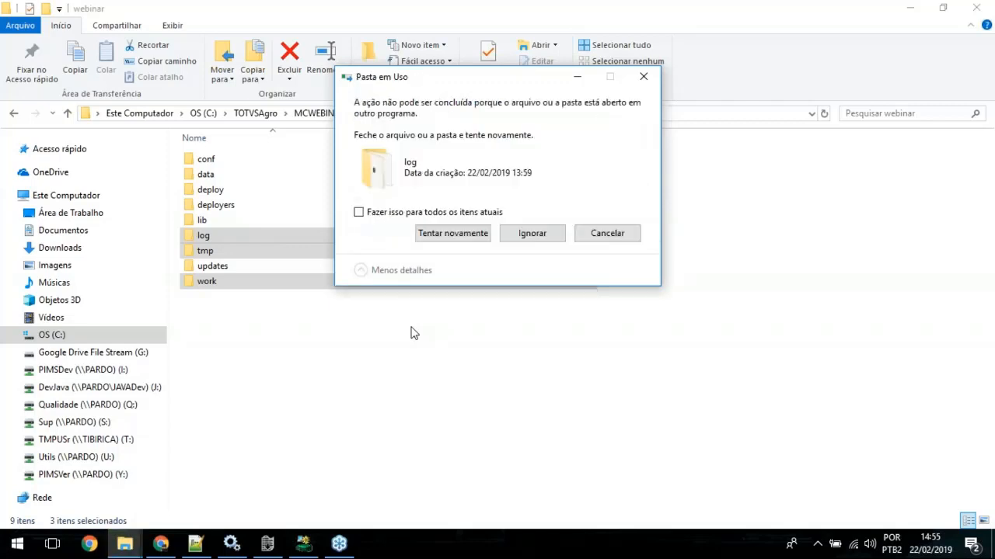
Step: Close the boot.log viewer to release the log folder for deletion and start the 1.PIMS Multicultivos WEBINAR service
click(267, 546)
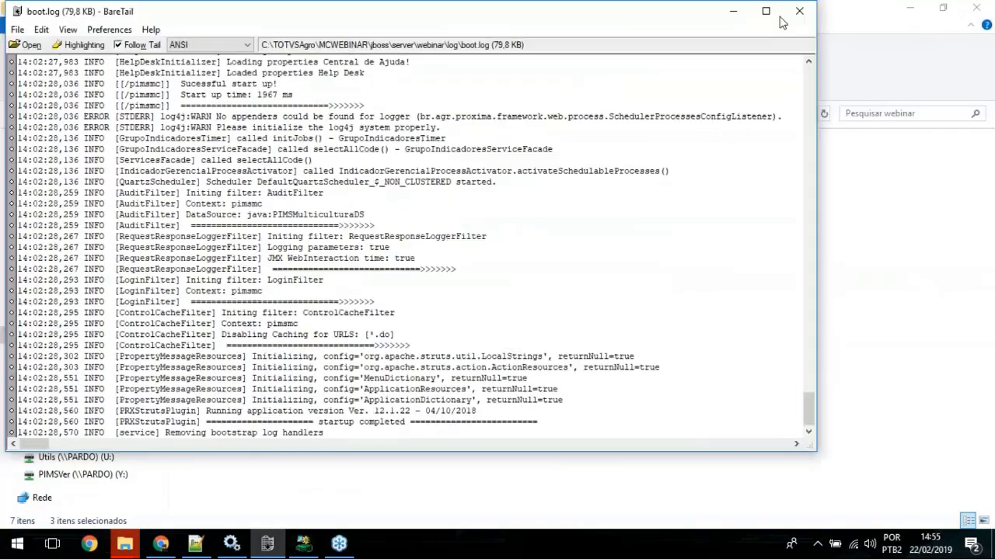
click(799, 11)
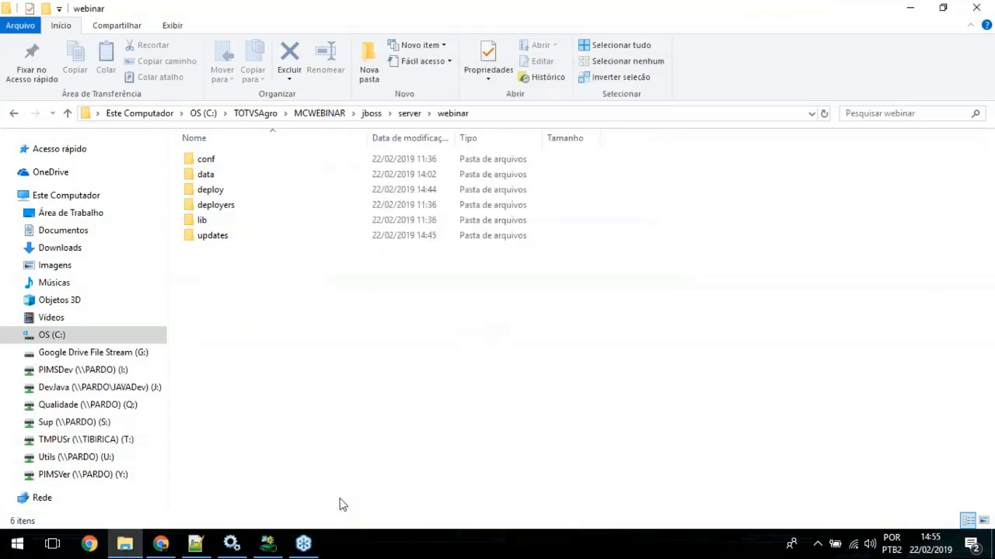
click(236, 547)
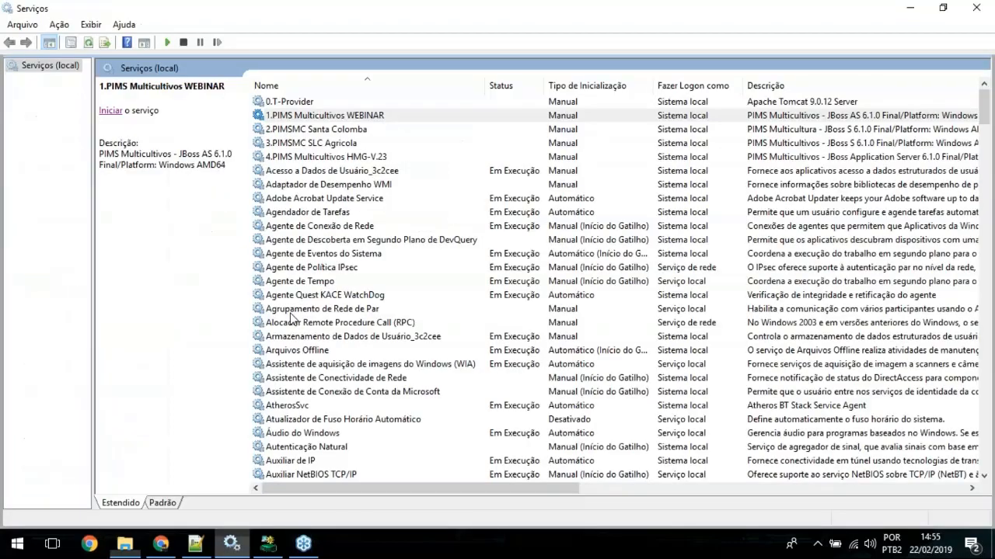
click(111, 112)
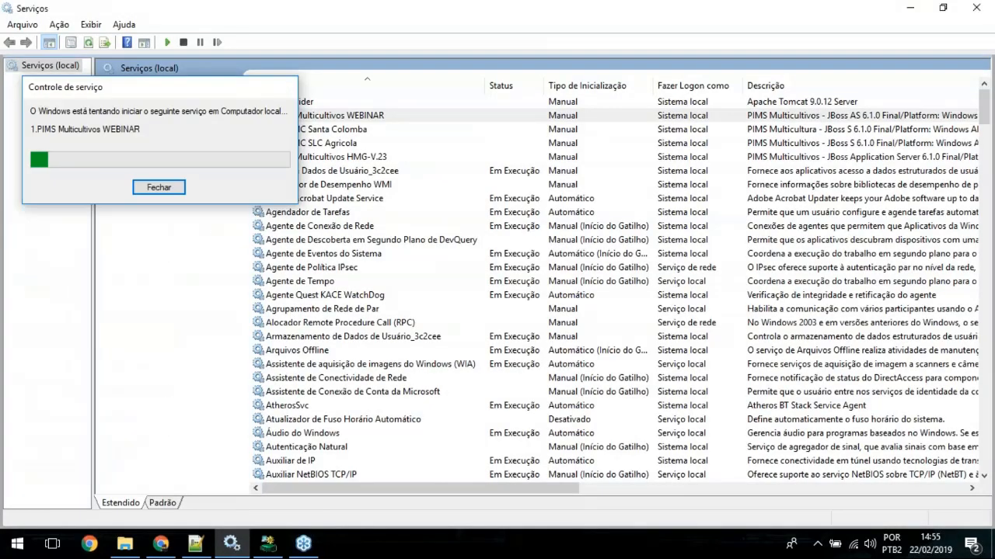
Step: Open the new boot.log from the webinar server's log folder in BareTail and maximize its window
click(125, 546)
double_click(210, 233)
double_click(207, 161)
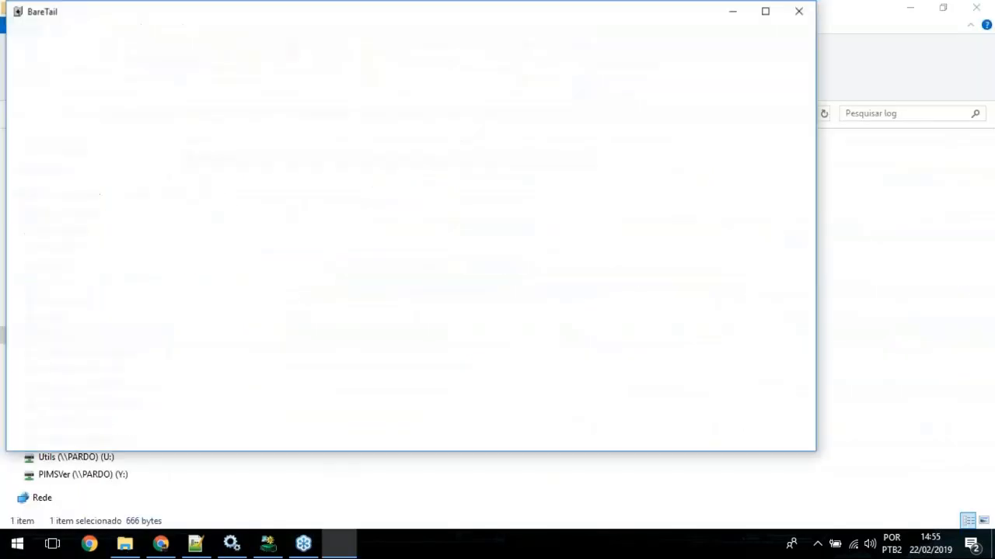
click(714, 125)
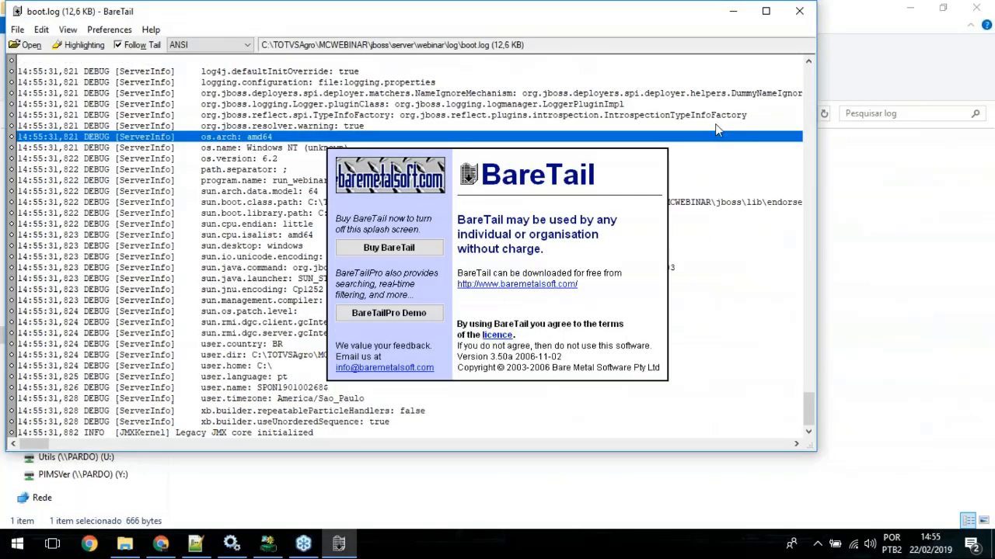
click(766, 11)
click(562, 216)
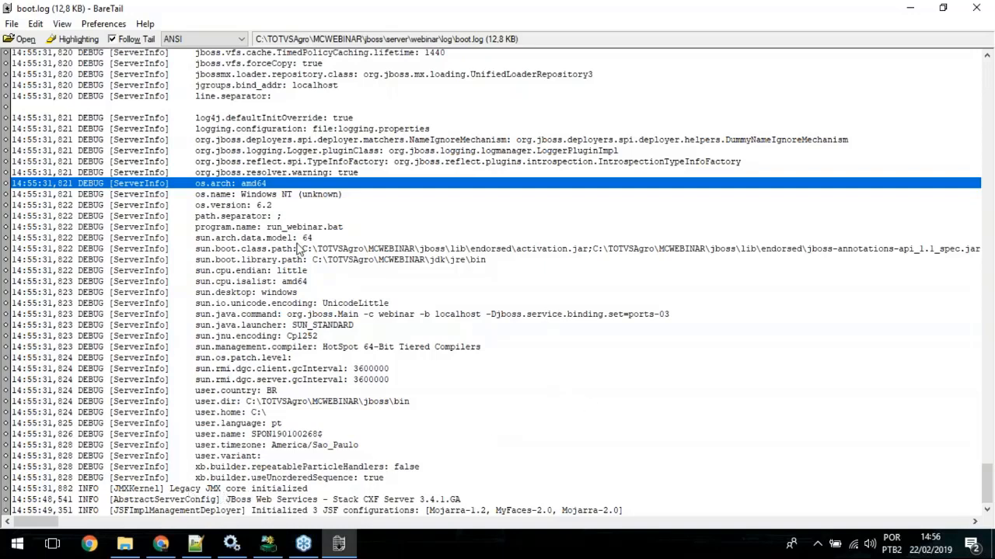
Step: Check the 1.PIMS Multicultivos WEBINAR service, and in Chrome shorten the address to localhost:8380/pimsmc/ and load it
click(235, 544)
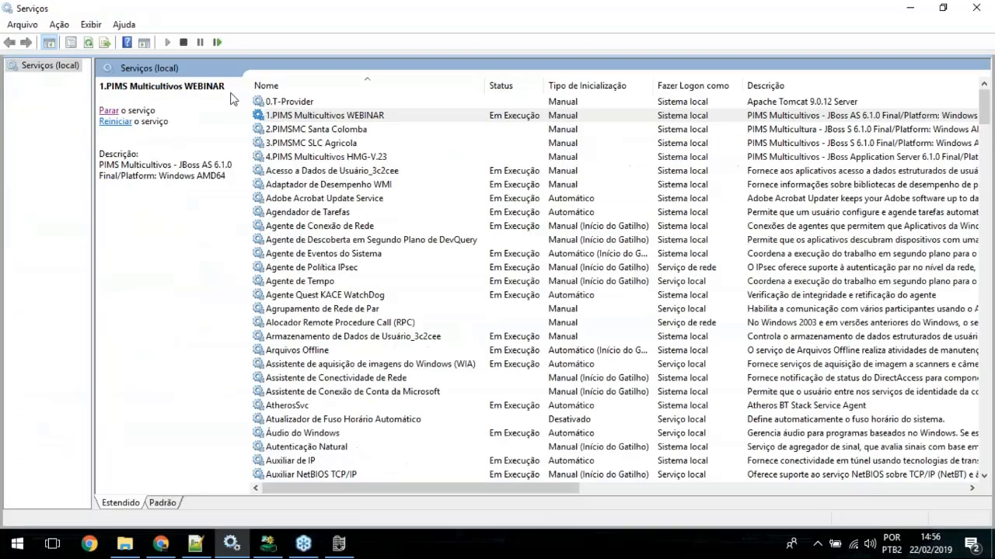
click(370, 116)
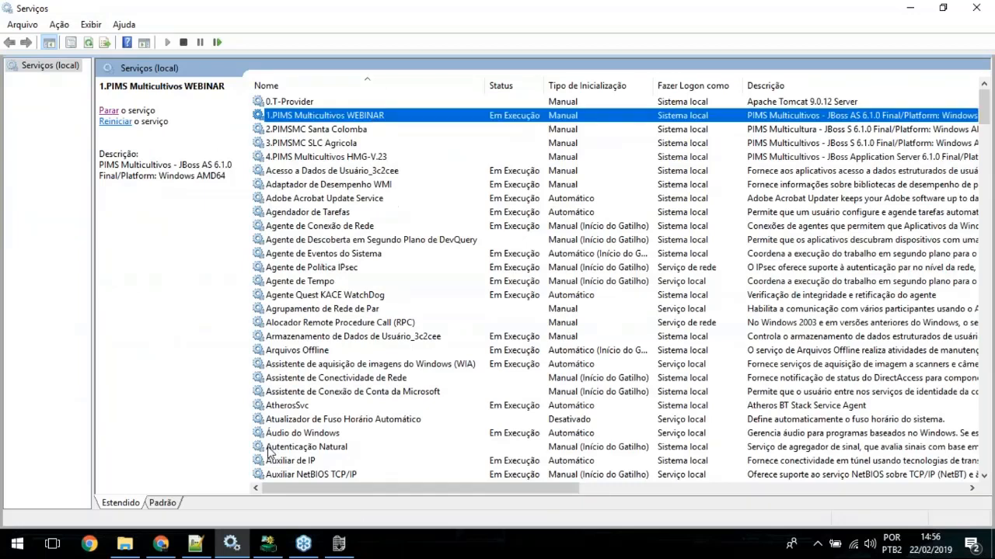
click(161, 544)
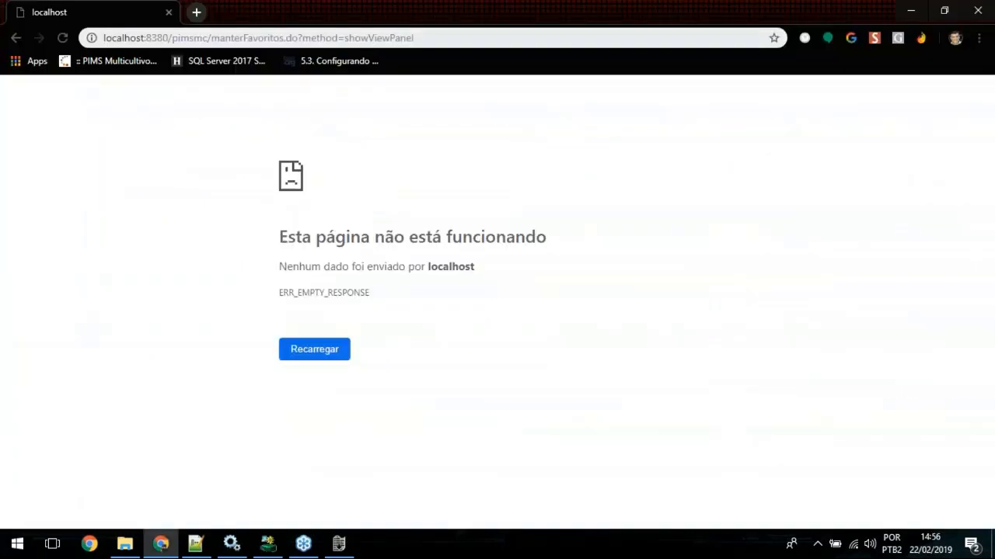
click(295, 38)
click(211, 37)
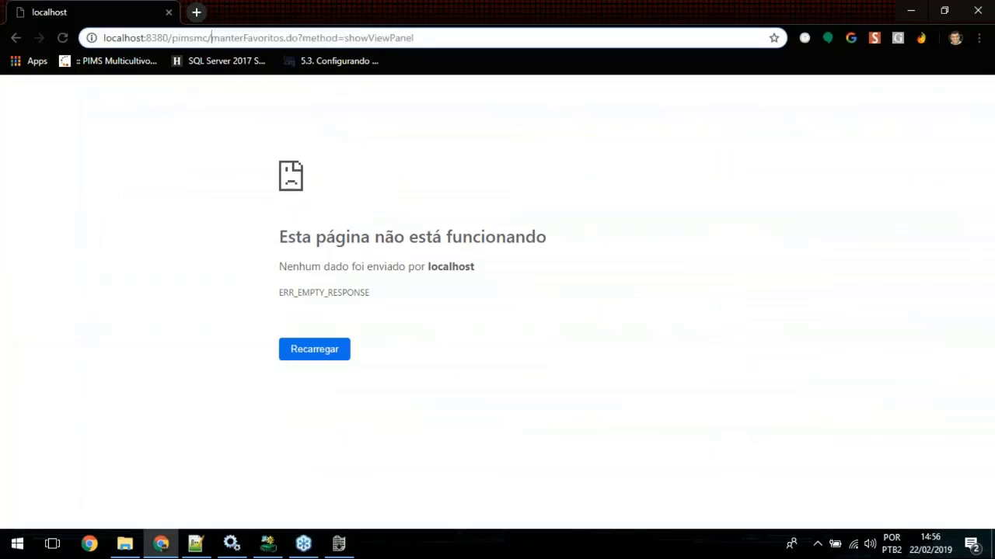
drag(211, 37, 419, 39)
key(BackSpace)
key(Return)
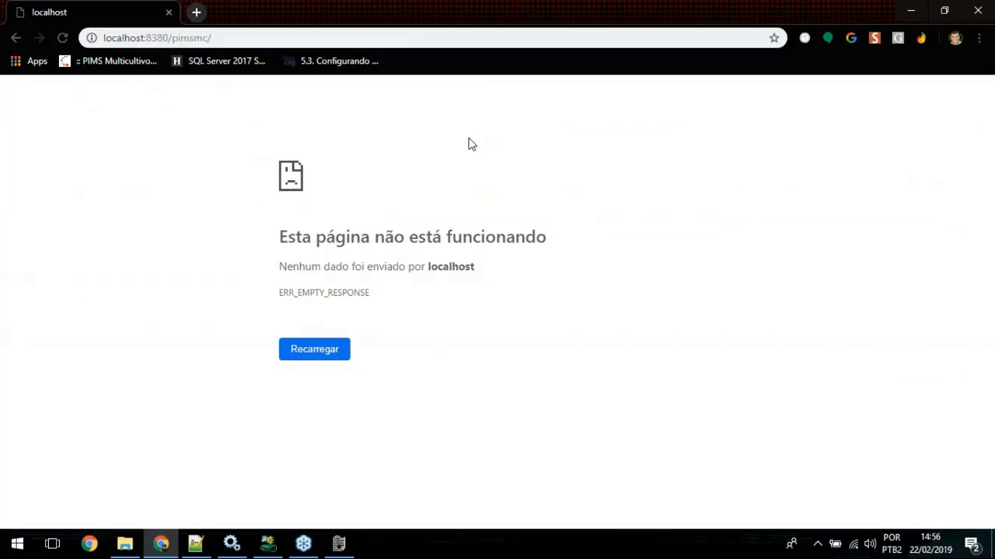
click(262, 36)
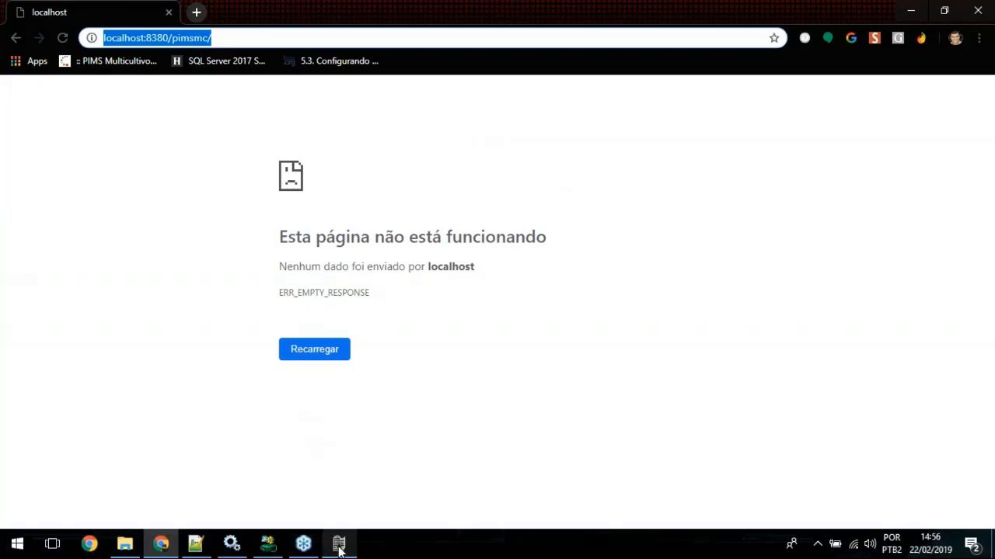
Step: Follow boot.log in BareTail through the application version and startup completed lines, and close the viewer
click(339, 548)
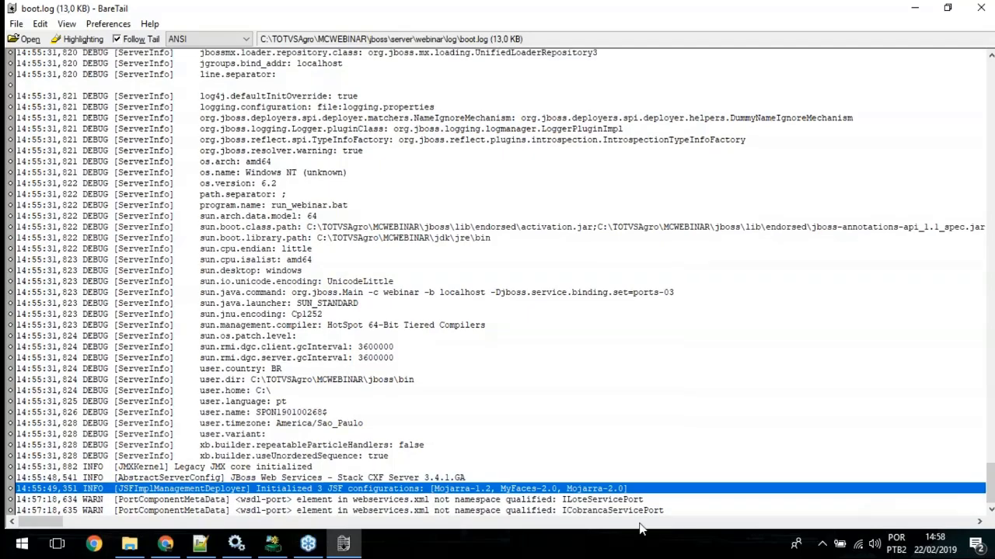
click(648, 513)
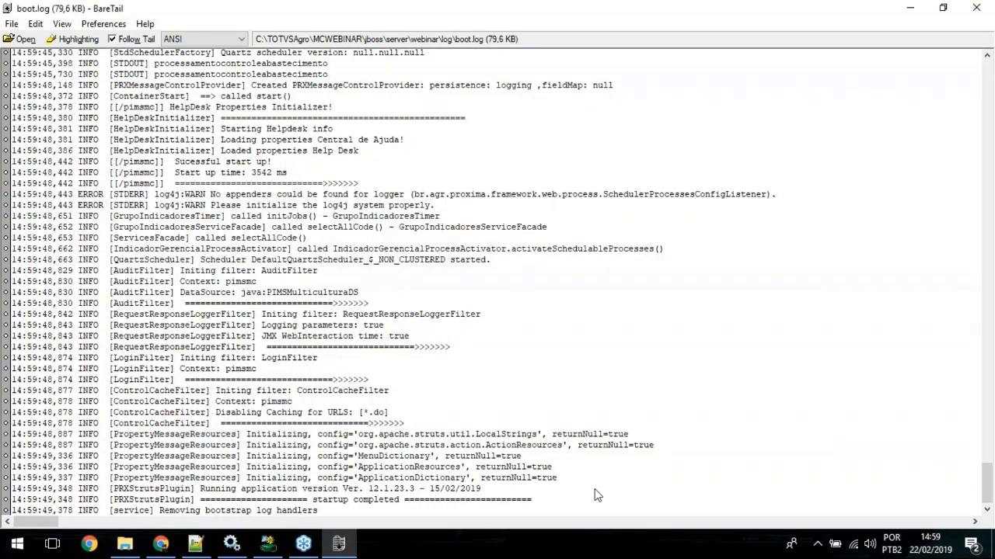
click(314, 502)
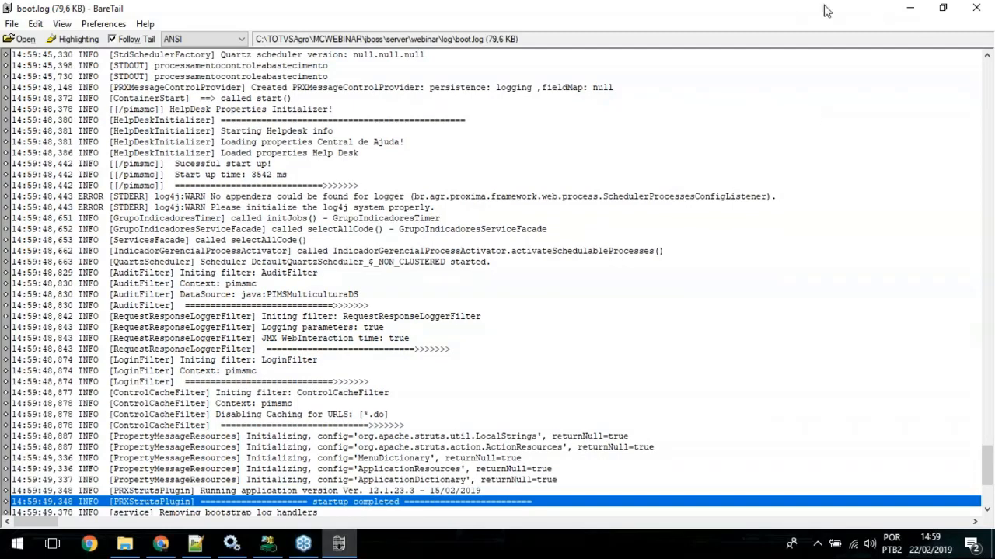
click(340, 544)
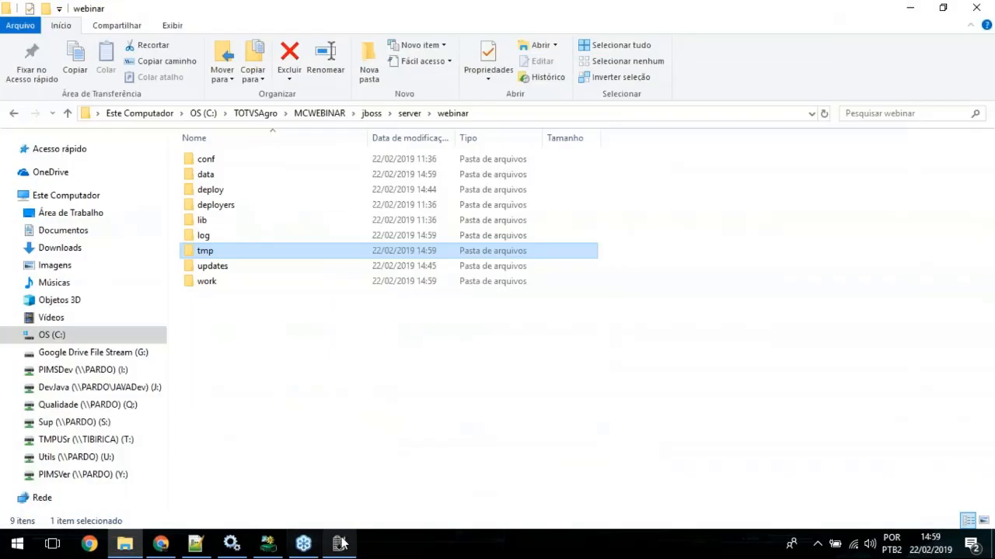
right_click(348, 529)
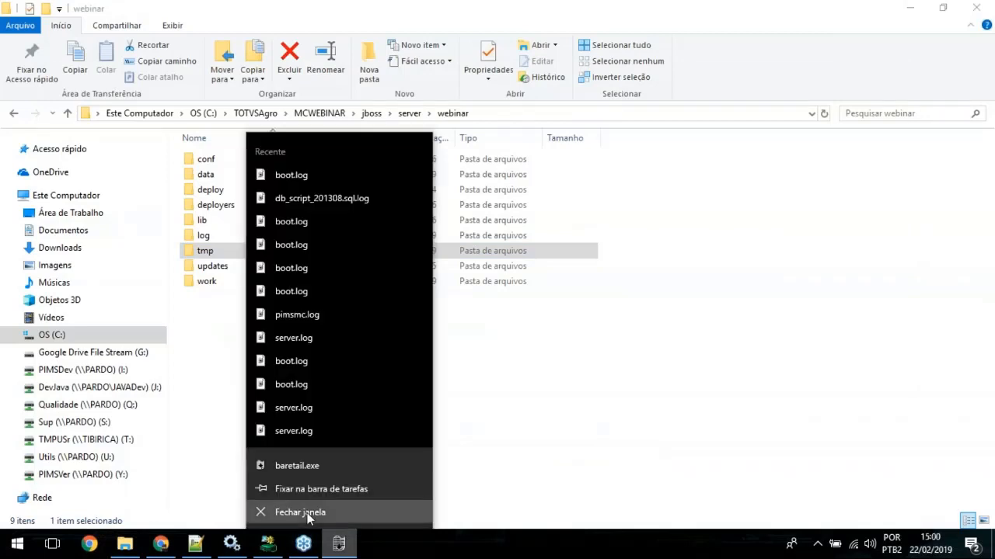
click(308, 512)
Step: Reload localhost:8380/pimsmc/ in Chrome and log in to mcwebinar.com.br as graos.pimsee with the account password
click(161, 544)
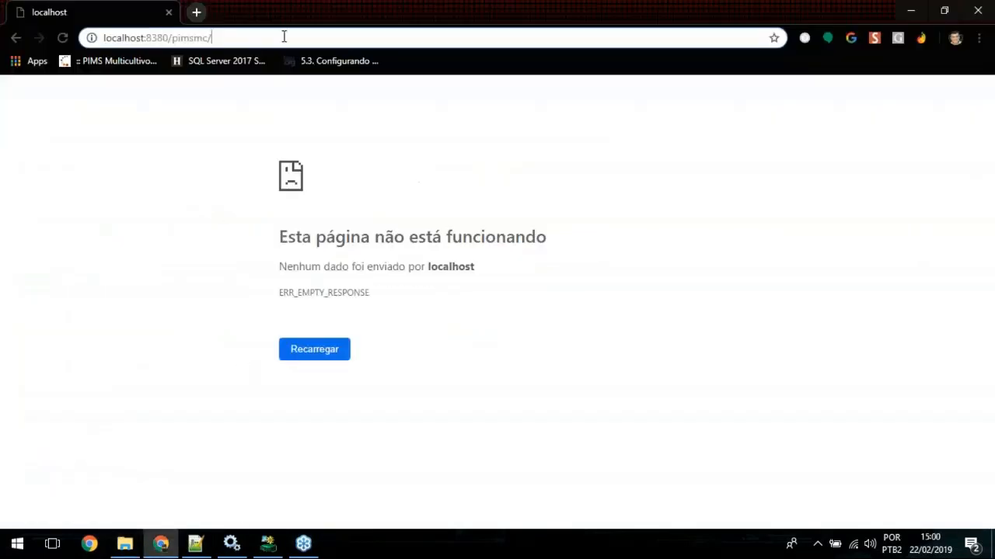
key(Return)
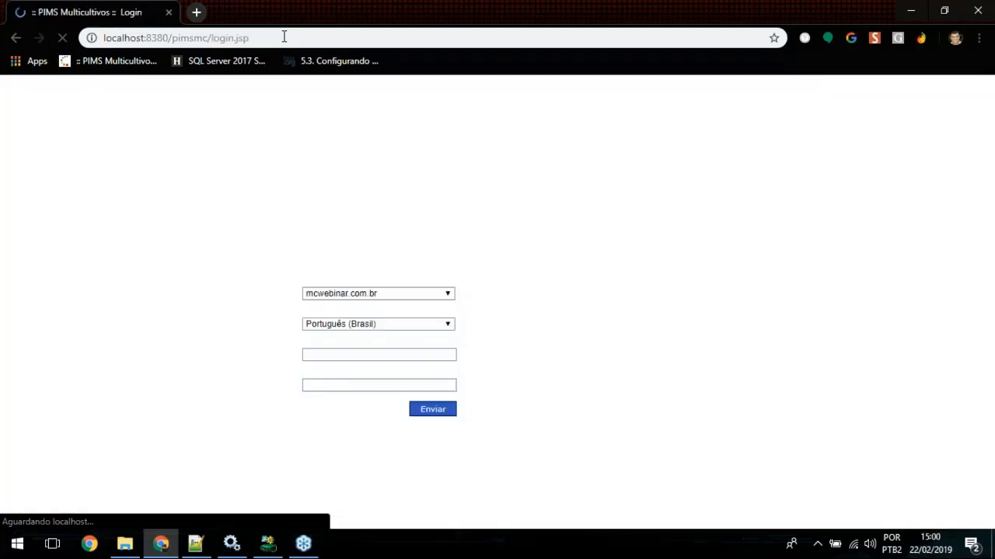
key(Return)
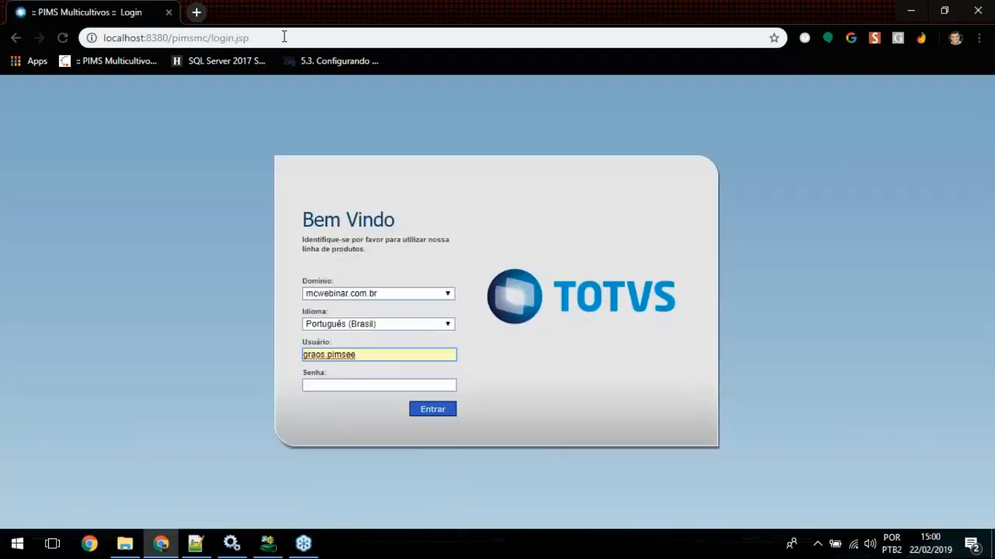
key(Tab)
text(******)
key(Return)
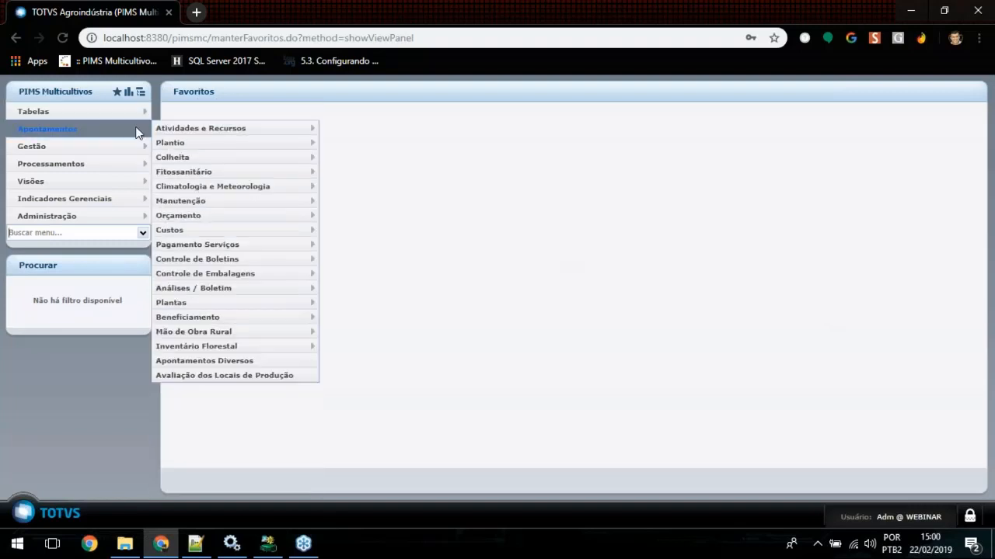
Step: Open the Cadastro de Unidade de Federação screen from the basic tables
mouse_move(145, 115)
mouse_move(233, 112)
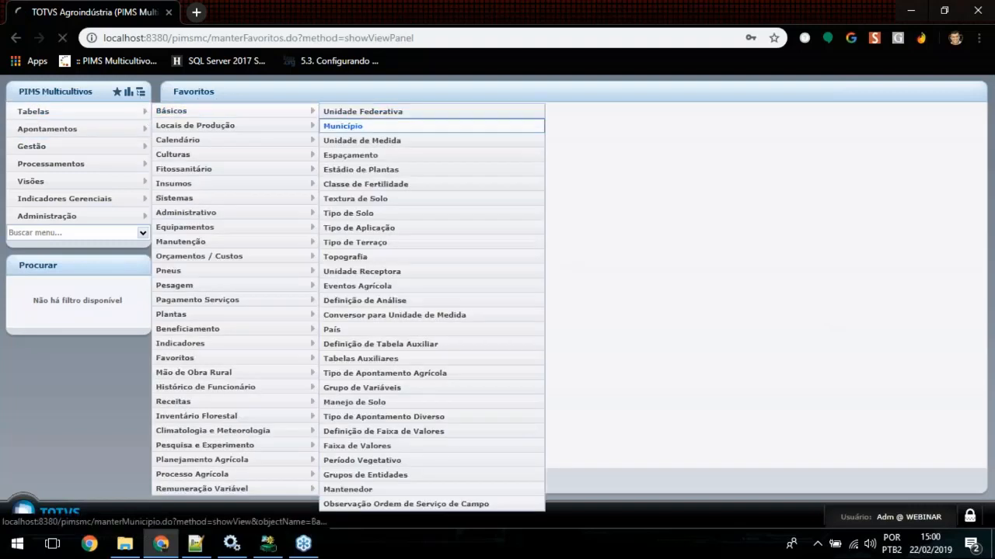
click(342, 126)
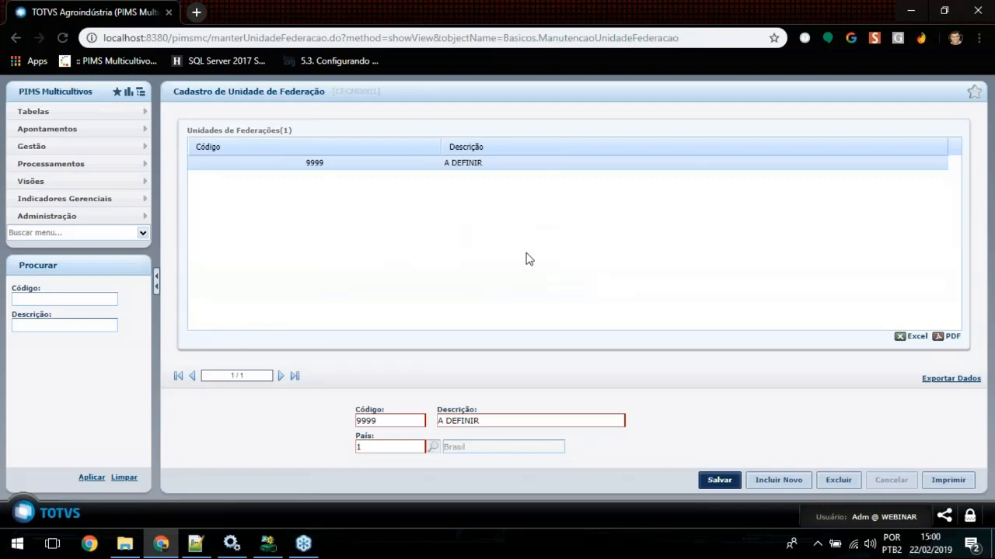
mouse_move(115, 115)
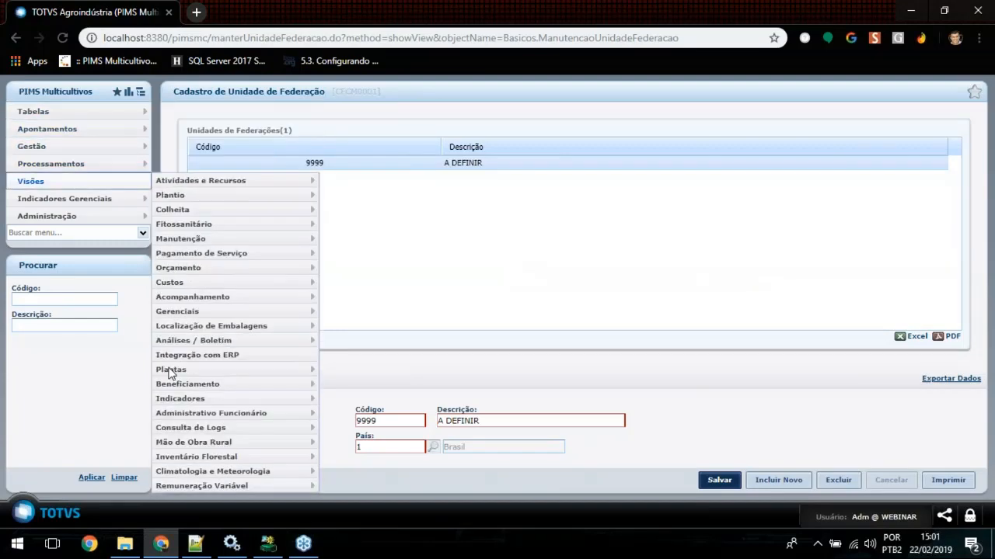
click(414, 537)
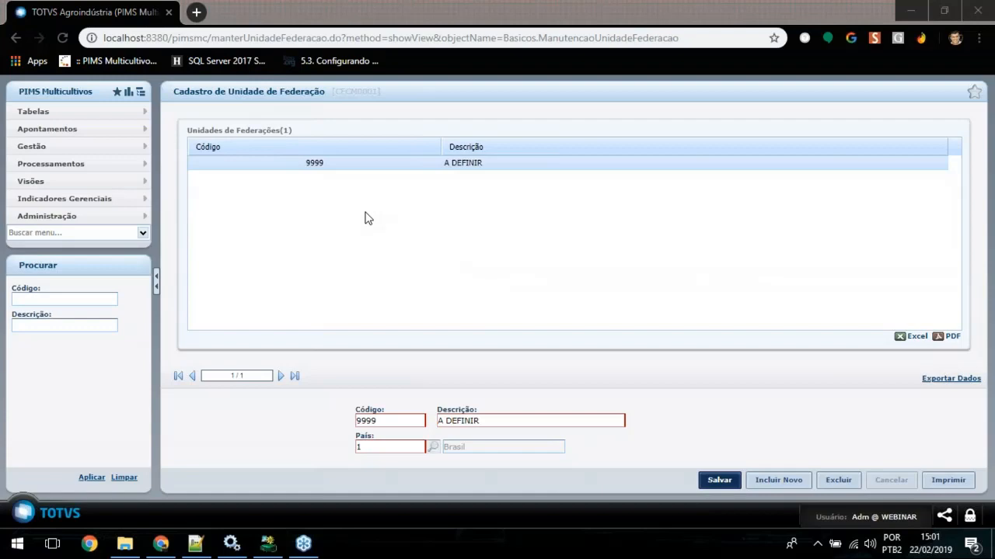
click(108, 345)
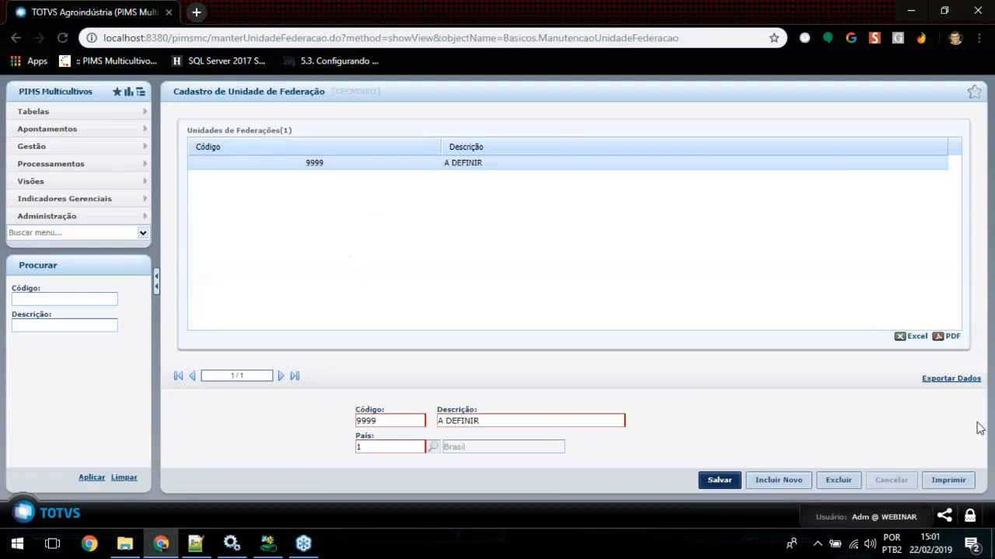
Step: Log out of PIMS Multicultivos and log in again to mcwebinar.com.br as graos.pimsee with the account password
click(970, 518)
click(375, 294)
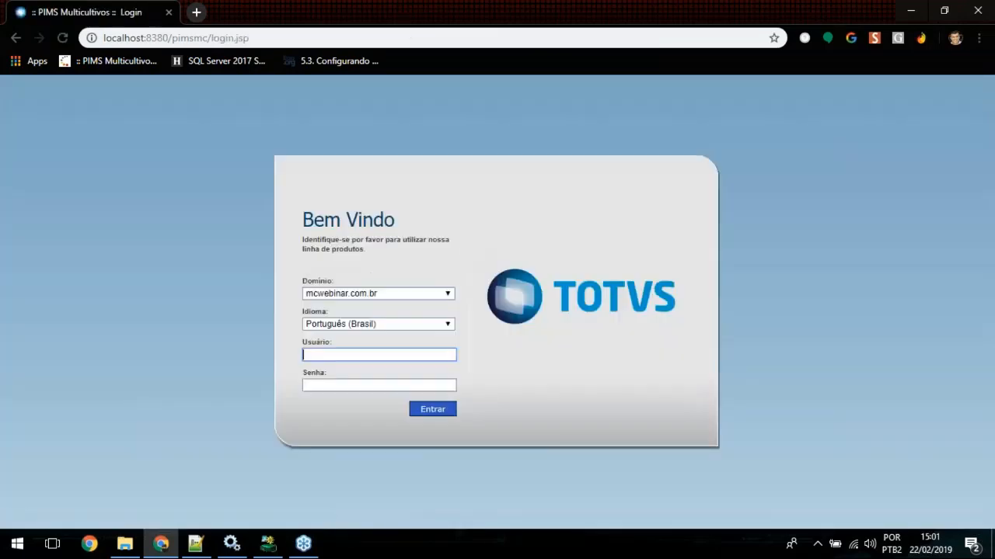
click(345, 354)
click(344, 382)
click(343, 384)
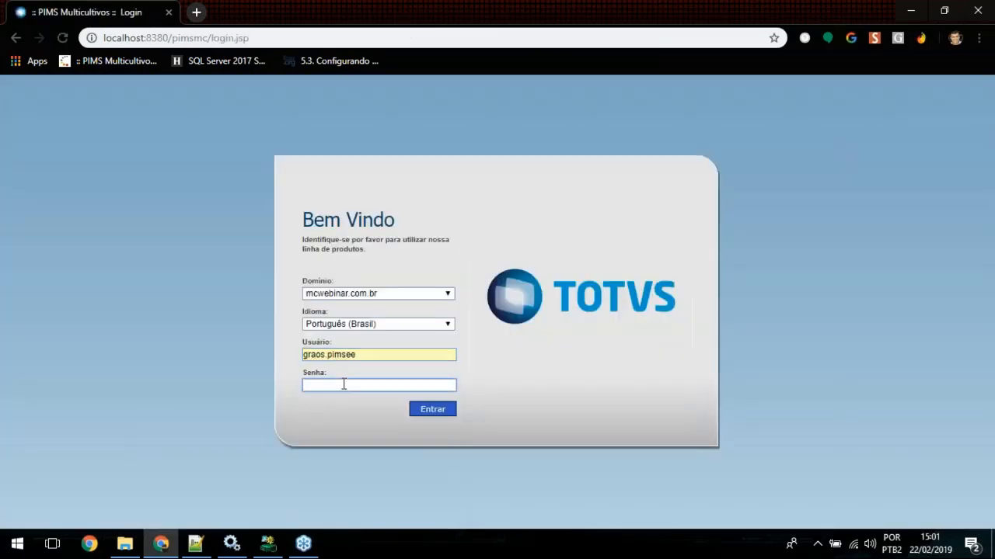
text(123456)
key(Return)
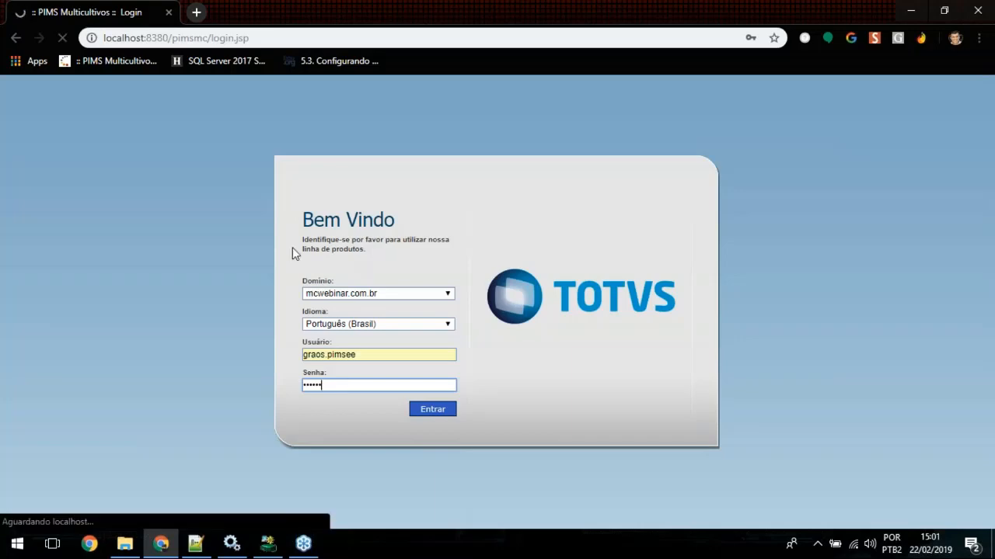